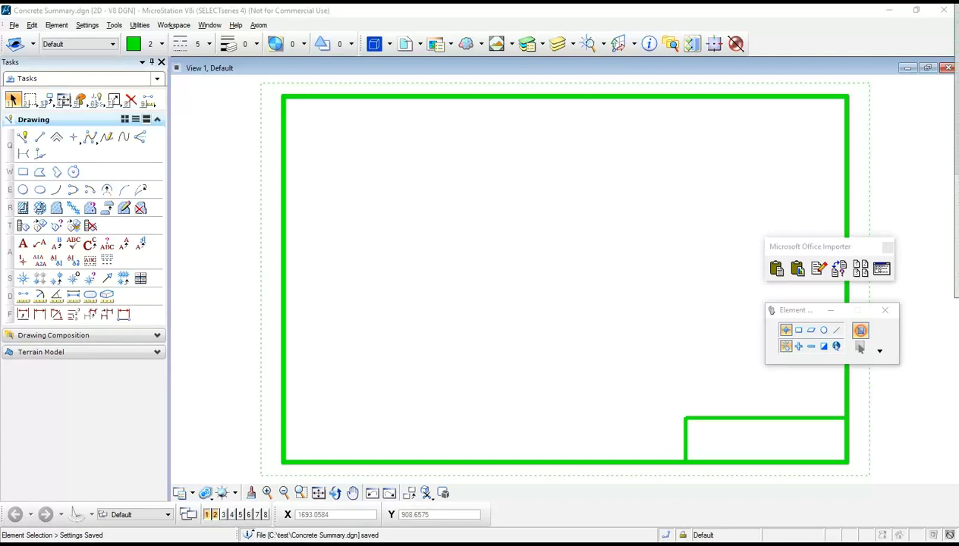
# Switch to Excel and copy the entire Summary 2 worksheet of Concrete Summary.xlsx.
pyautogui.moveTo(666, 9); pyautogui.dragTo(410, 2)
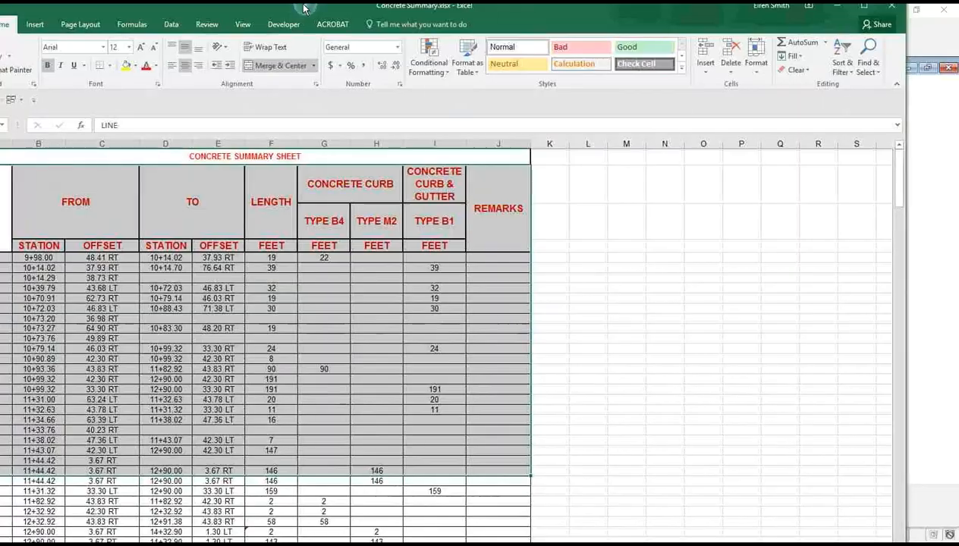
pyautogui.click(107, 223)
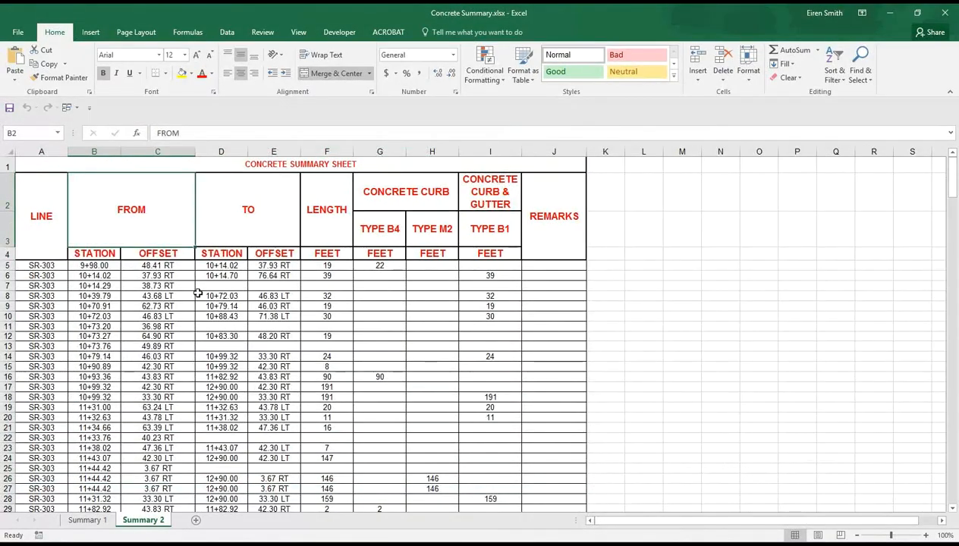
pyautogui.moveTo(157, 306); pyautogui.dragTo(444, 457)
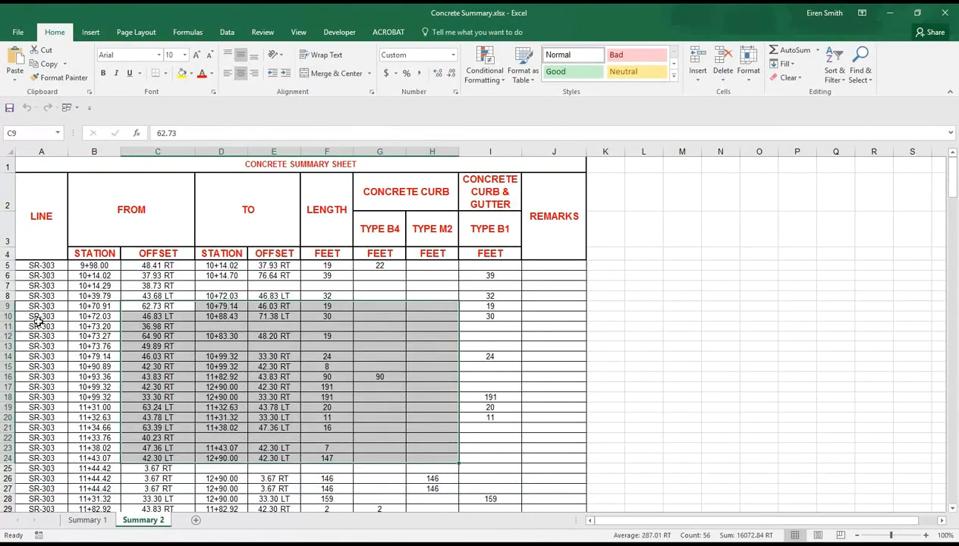
pyautogui.moveTo(7, 317); pyautogui.dragTo(6, 418)
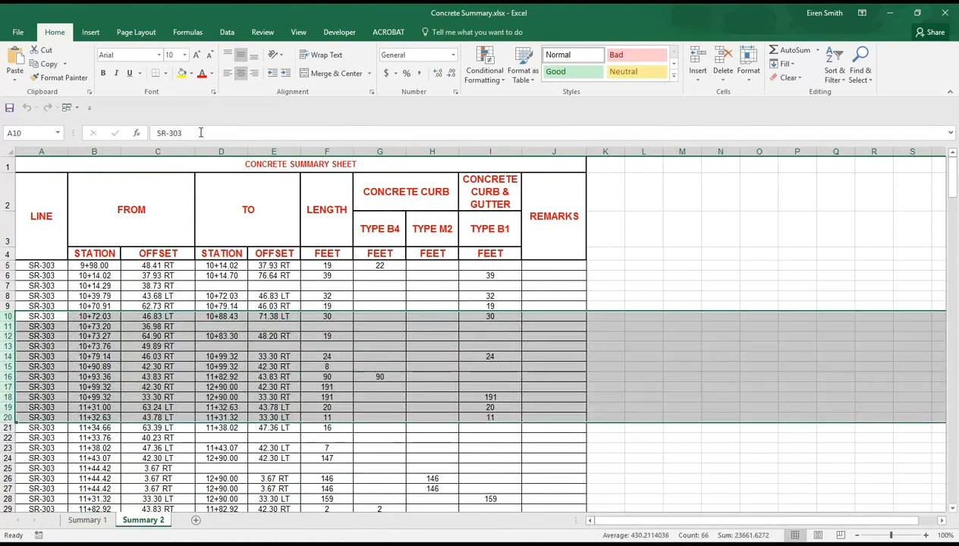
pyautogui.moveTo(157, 152); pyautogui.dragTo(285, 241)
pyautogui.click(258, 225)
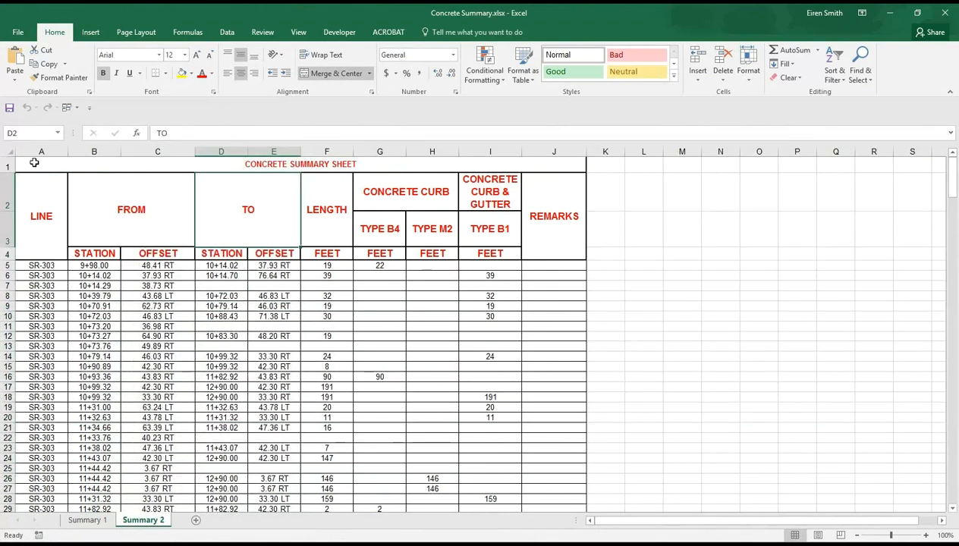
pyautogui.click(9, 152)
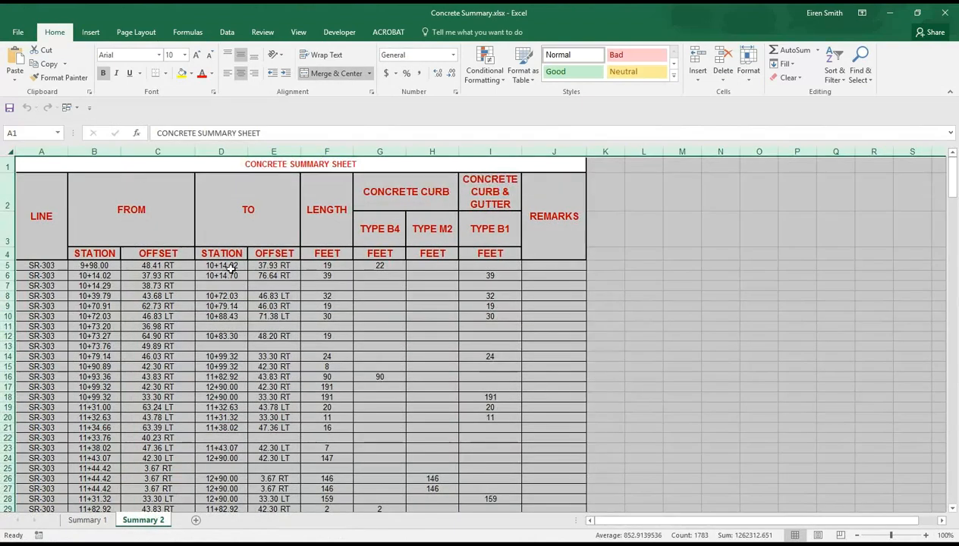
pyautogui.hotkey('ctrl', 'c')
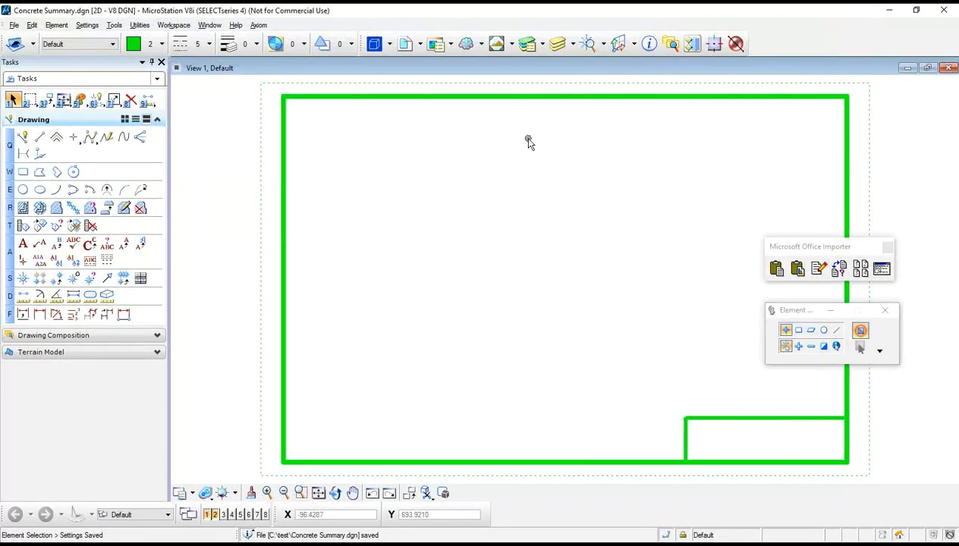
# Switch to MicroStation and review the Microsoft Office Importer's text formatting, font, size, border and pasting settings.
pyautogui.click(258, 25)
pyautogui.click(259, 27)
pyautogui.moveTo(794, 245)
pyautogui.mouseDown()
pyautogui.moveTo(793, 201)
pyautogui.moveTo(798, 247)
pyautogui.mouseUp()
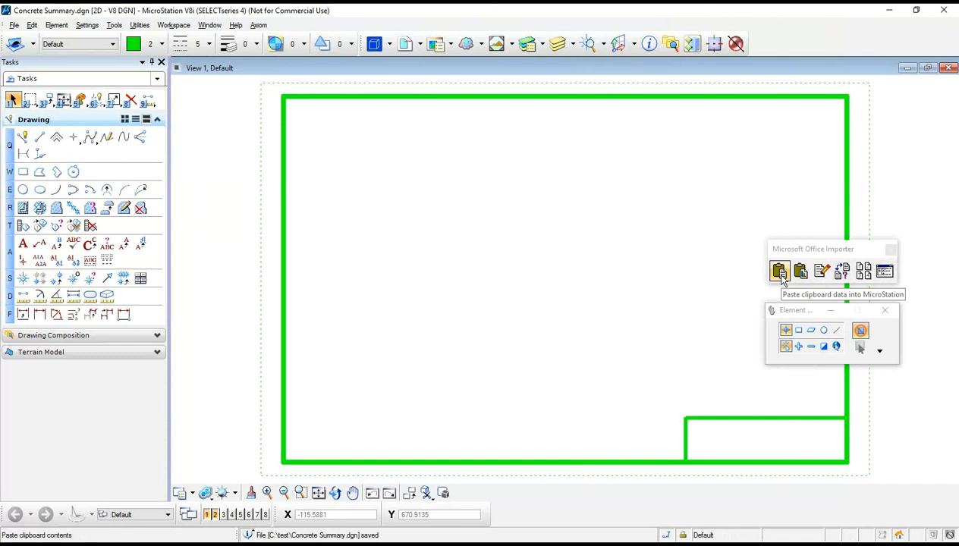
pyautogui.click(885, 273)
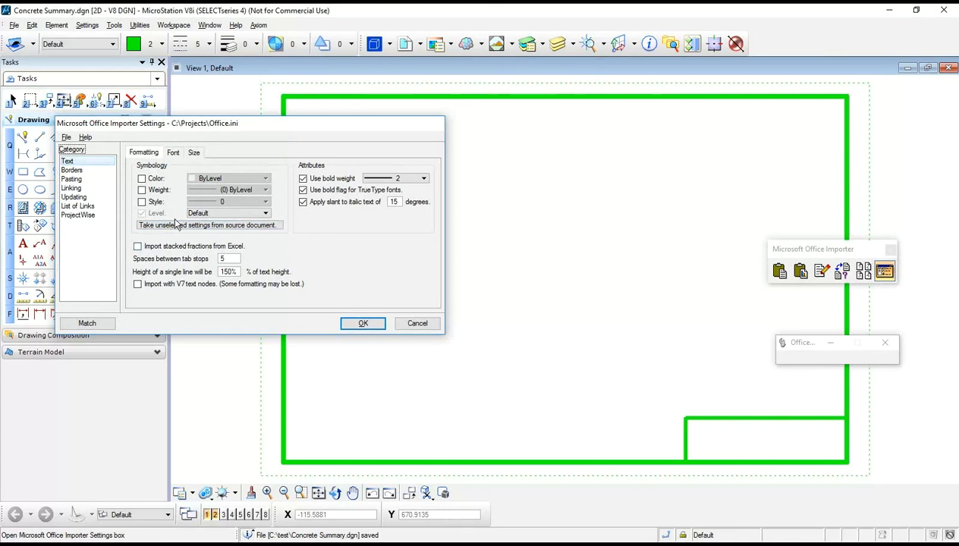
pyautogui.click(173, 153)
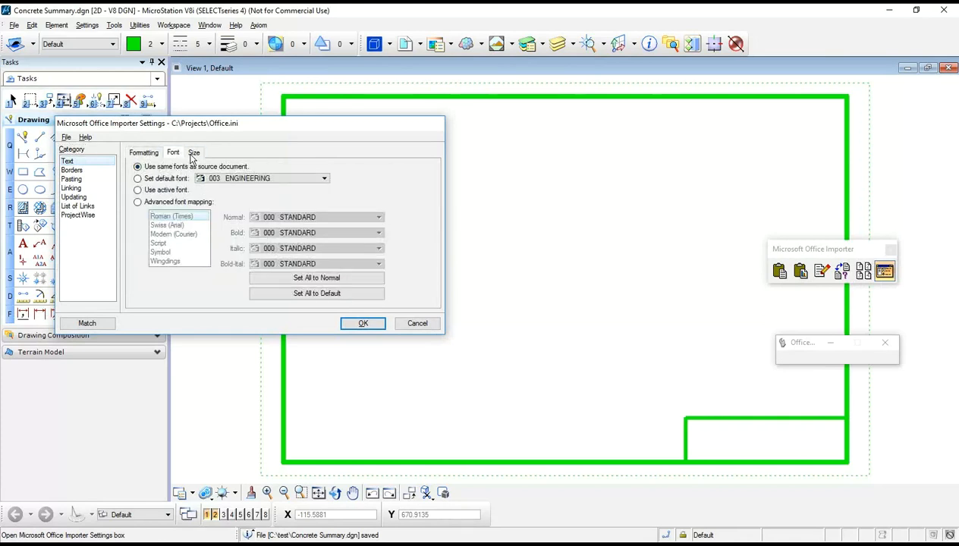
pyautogui.click(194, 153)
pyautogui.click(93, 171)
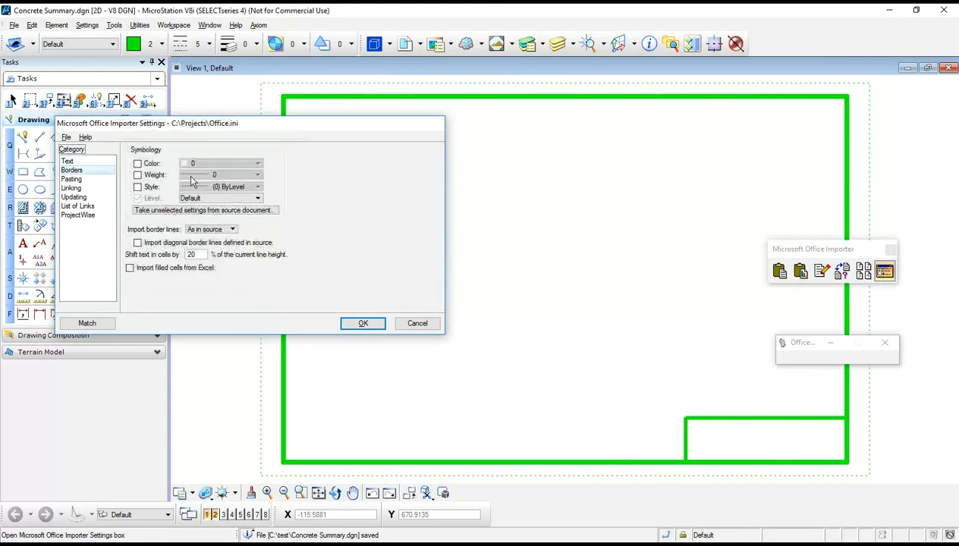
pyautogui.click(95, 180)
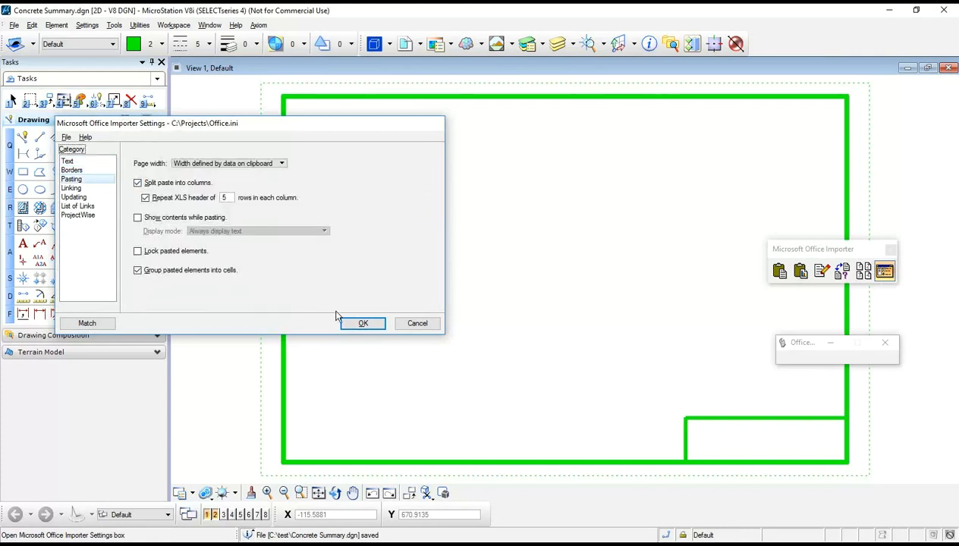
pyautogui.click(360, 324)
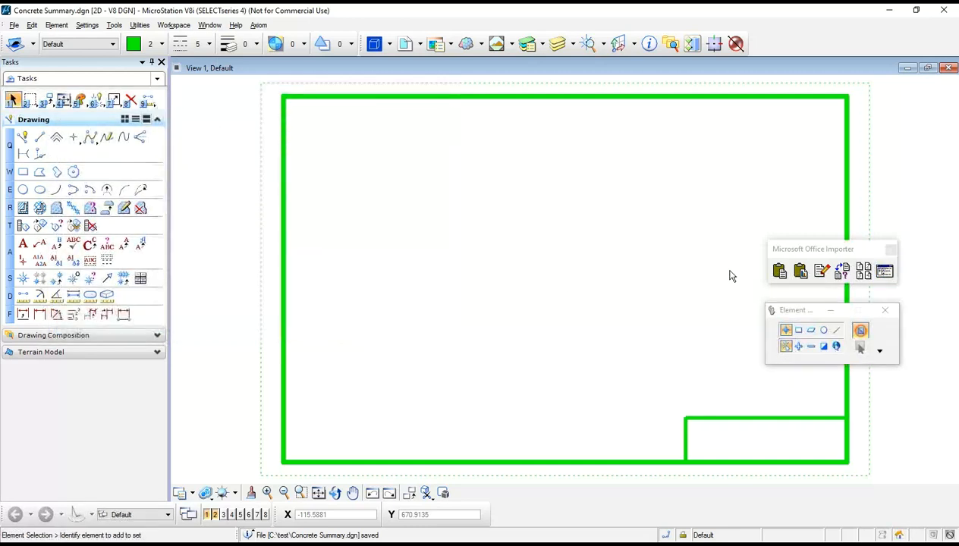
pyautogui.click(780, 272)
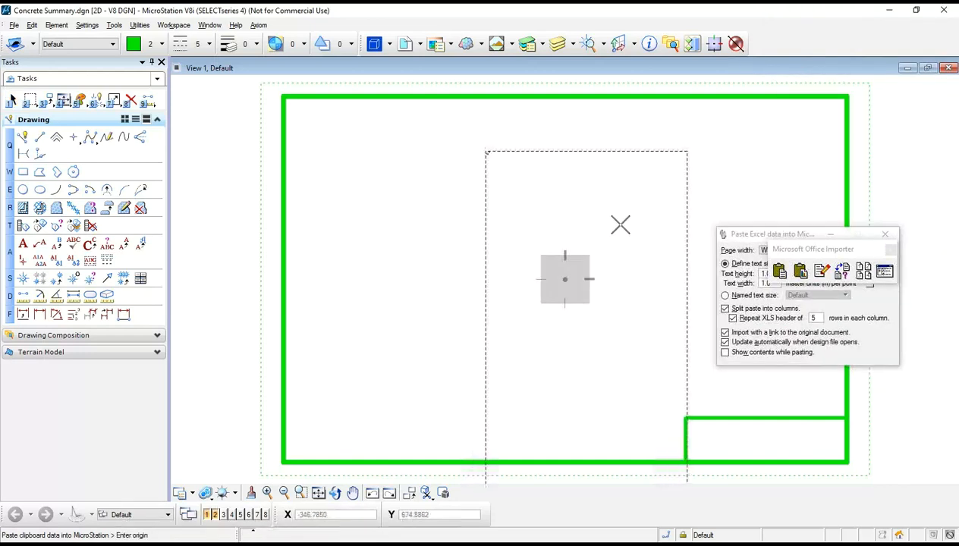
pyautogui.moveTo(766, 234); pyautogui.dragTo(768, 315)
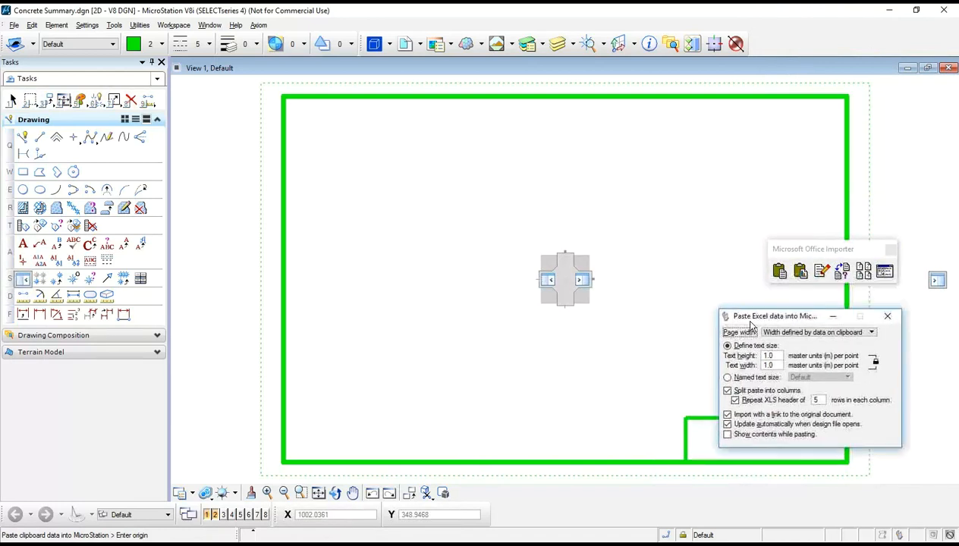
pyautogui.scroll(-5, 322, 157)
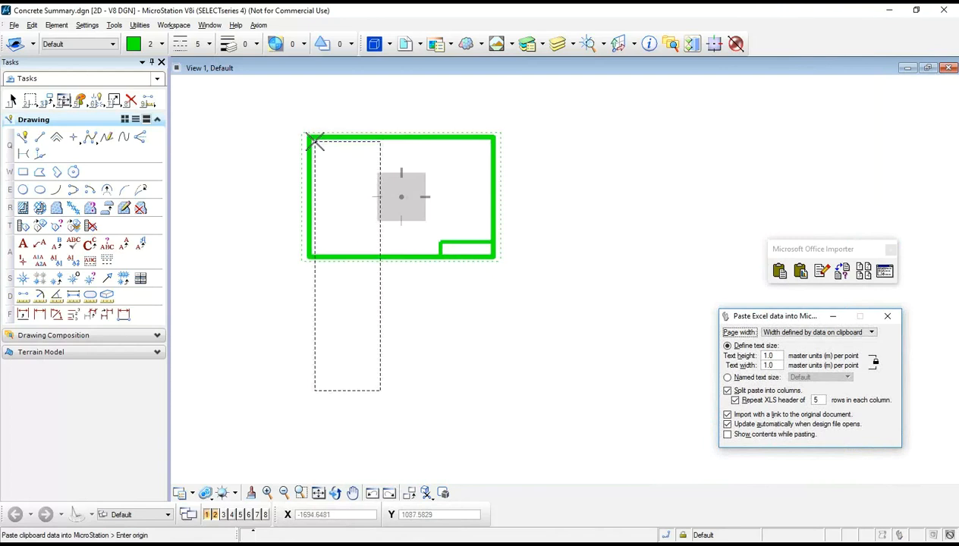
pyautogui.click(314, 142)
pyautogui.hotkey('alt', 'Tab')
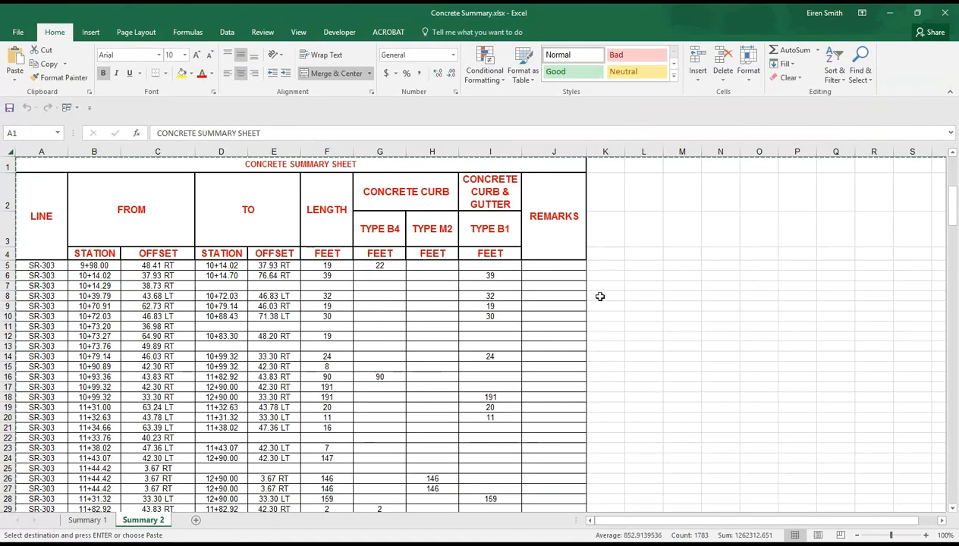
pyautogui.hotkey('alt', 'Tab')
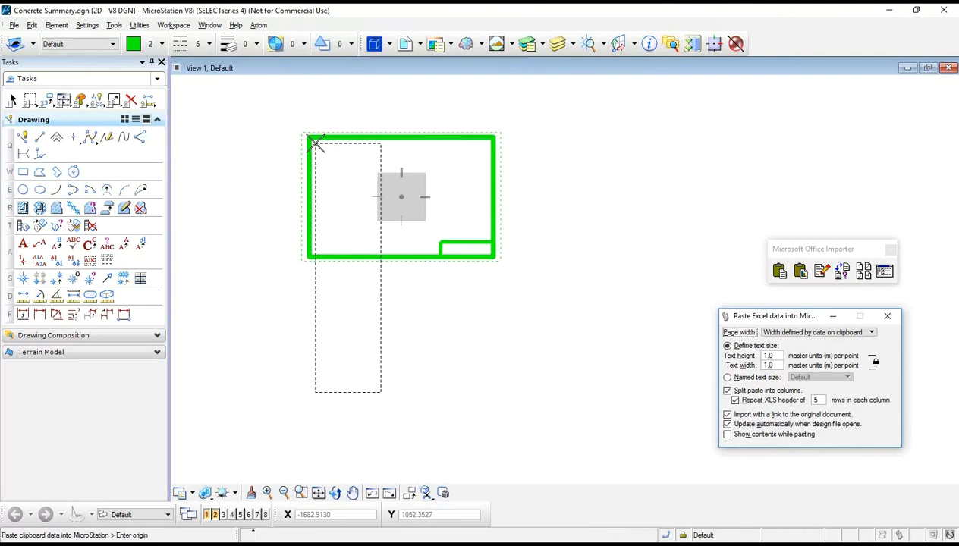
pyautogui.click(317, 145)
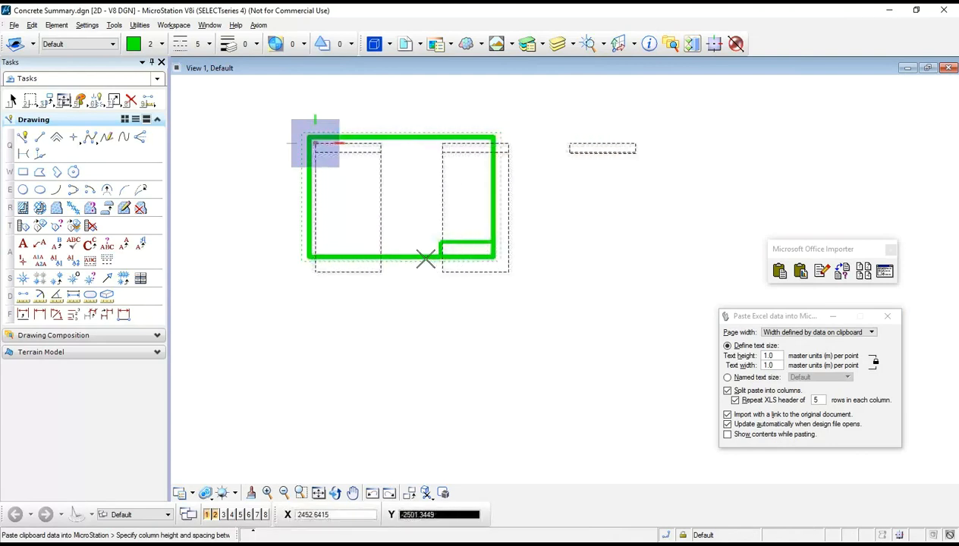
pyautogui.click(389, 247)
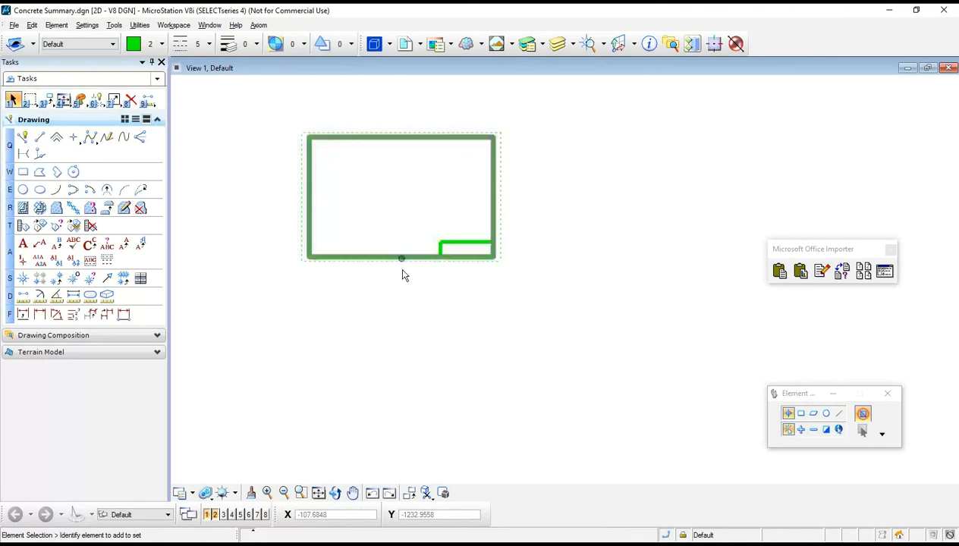
# Set the non-text width of the Default text size to 1.8 in the Microsoft Office Importer settings.
pyautogui.click(884, 271)
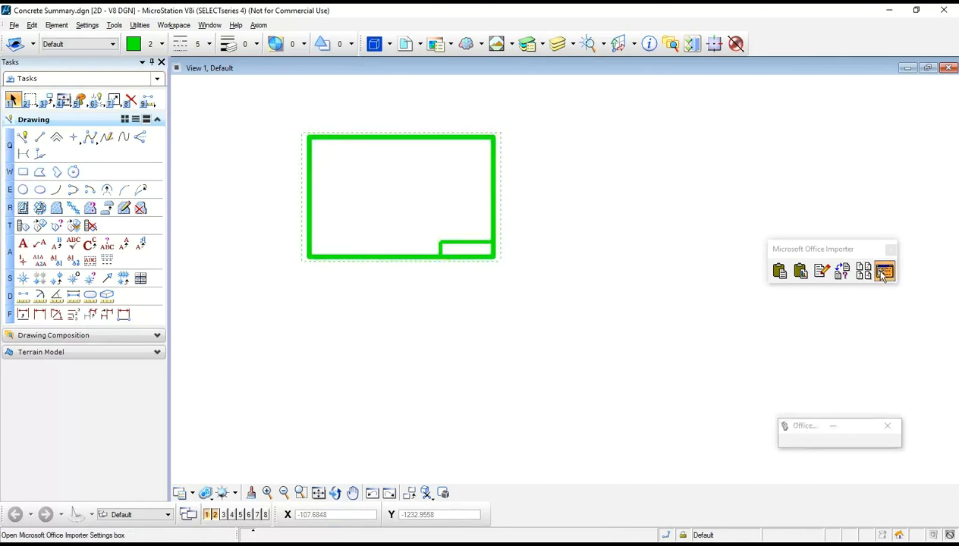
pyautogui.click(195, 154)
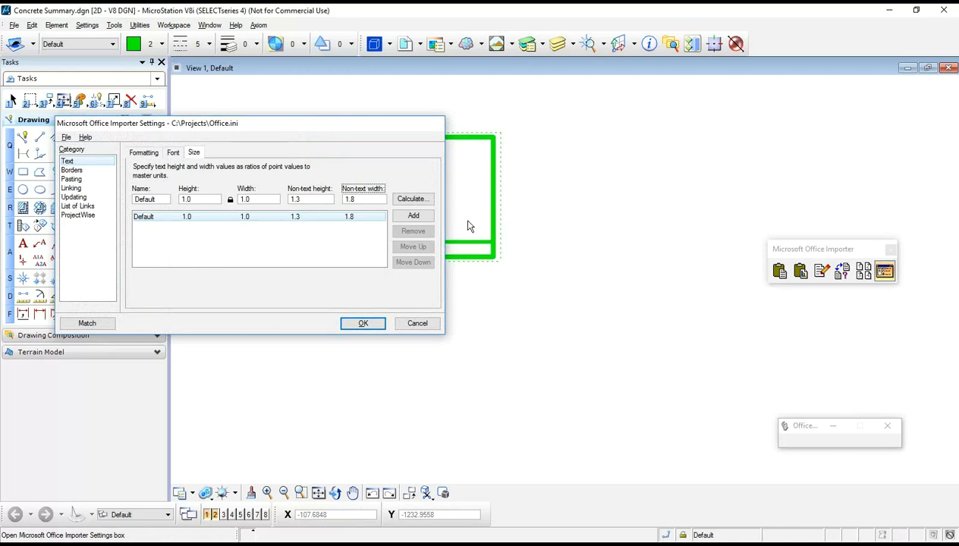
pyautogui.click(364, 323)
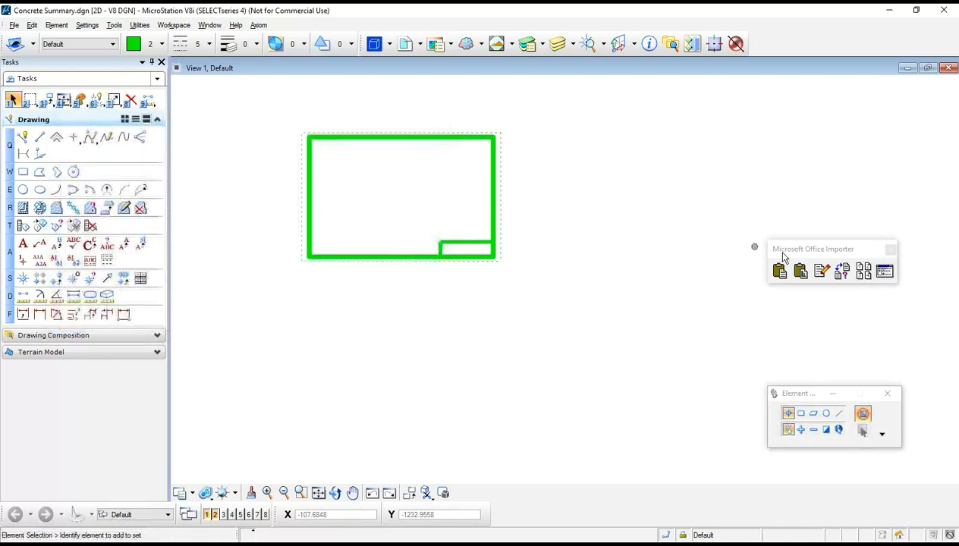
# Paste the copied worksheet inside the green sheet border from its upper-left corner, splitting it into three columns that fit the sheet height.
pyautogui.click(779, 271)
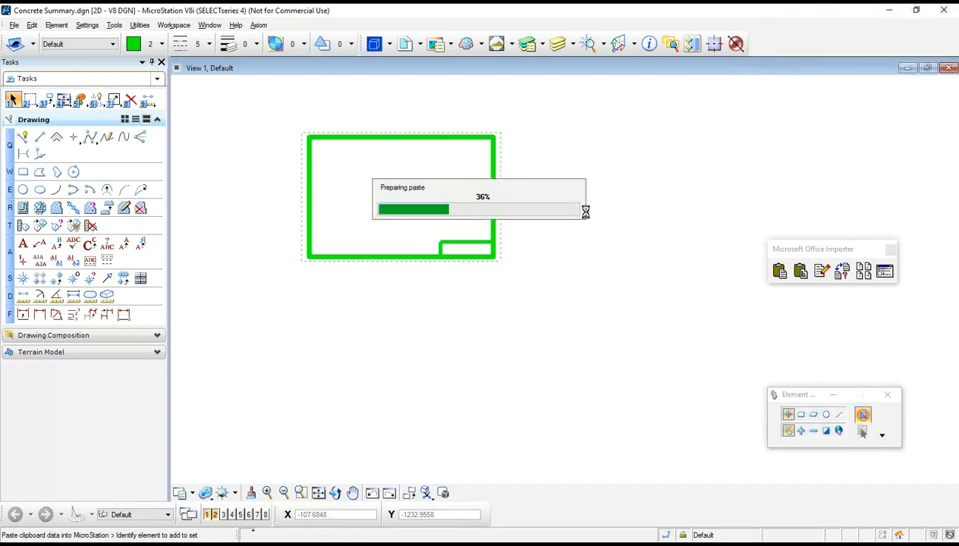
pyautogui.click(316, 144)
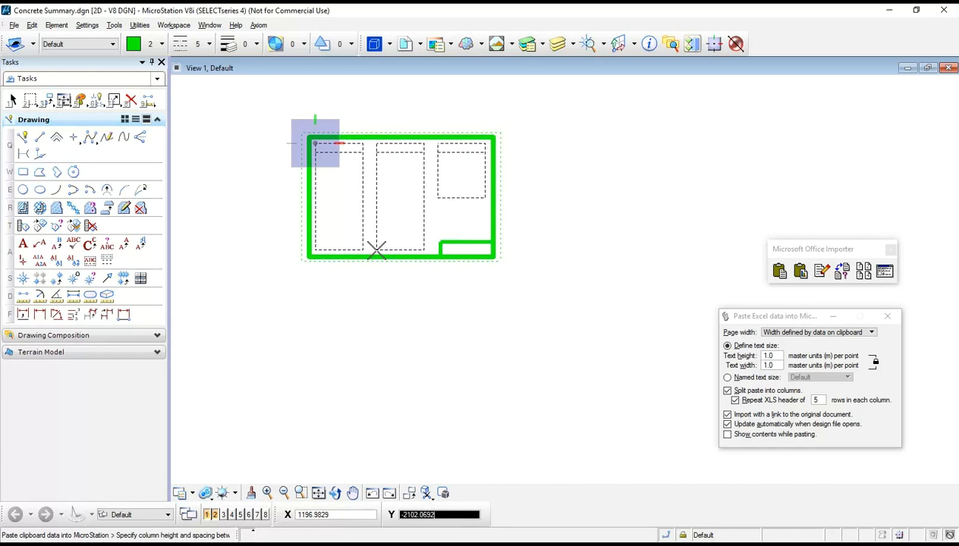
pyautogui.click(377, 249)
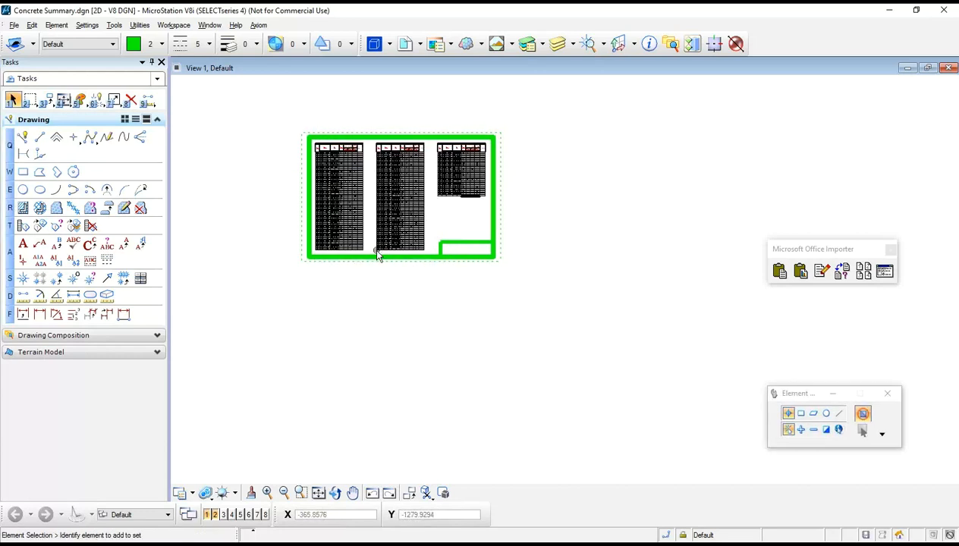
# Open the linked Excel source of the first pasted table column for editing and cancel the pending copy of the worksheet.
pyautogui.scroll(5, 393, 176)
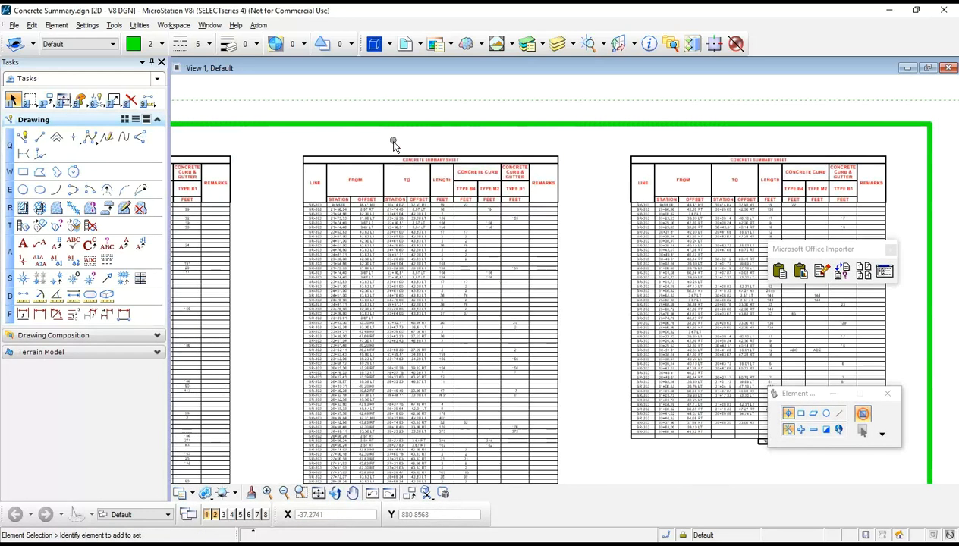
pyautogui.scroll(2, 383, 151)
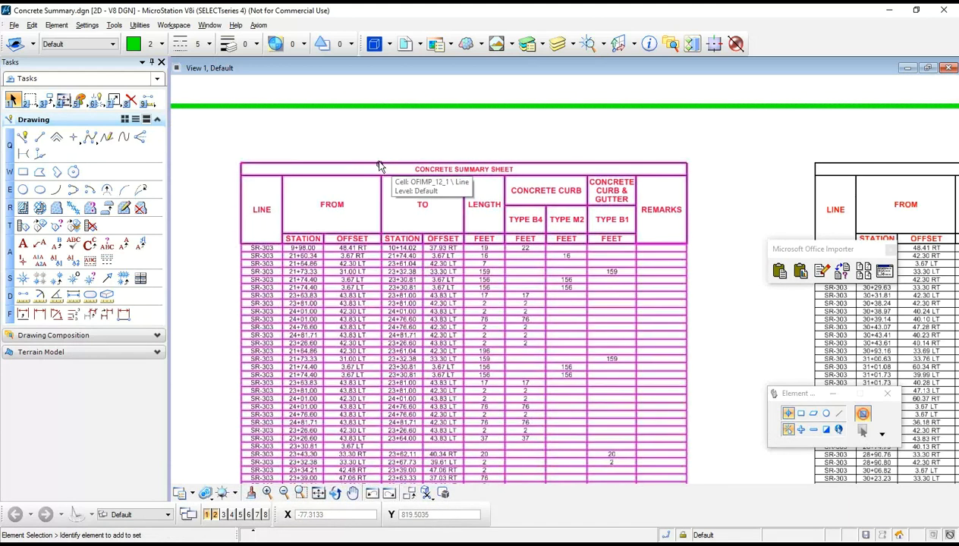
pyautogui.scroll(-2, 375, 146)
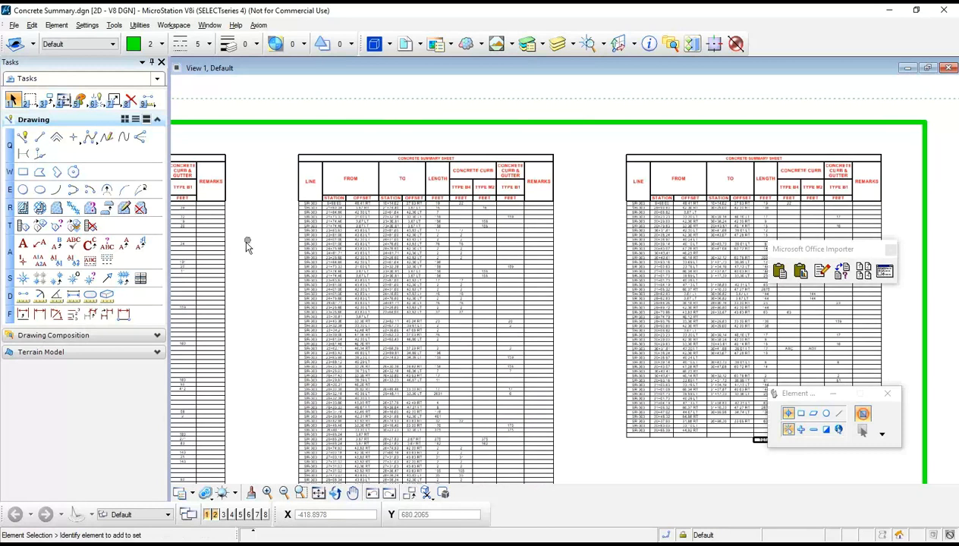
pyautogui.scroll(-2, 247, 241)
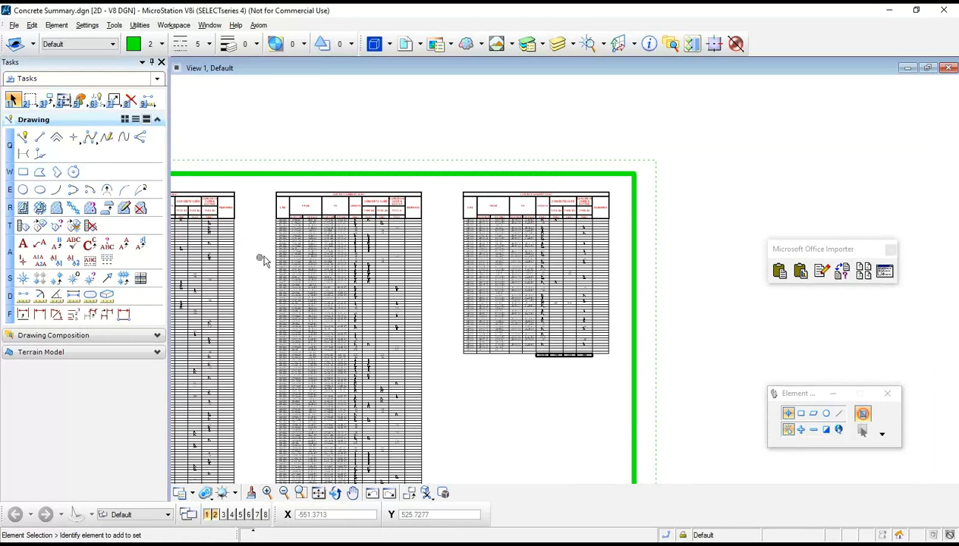
pyautogui.moveTo(264, 254)
pyautogui.mouseDown(button='middle')
pyautogui.moveTo(248, 280)
pyautogui.moveTo(230, 275)
pyautogui.moveTo(241, 236)
pyautogui.mouseUp(button='middle')
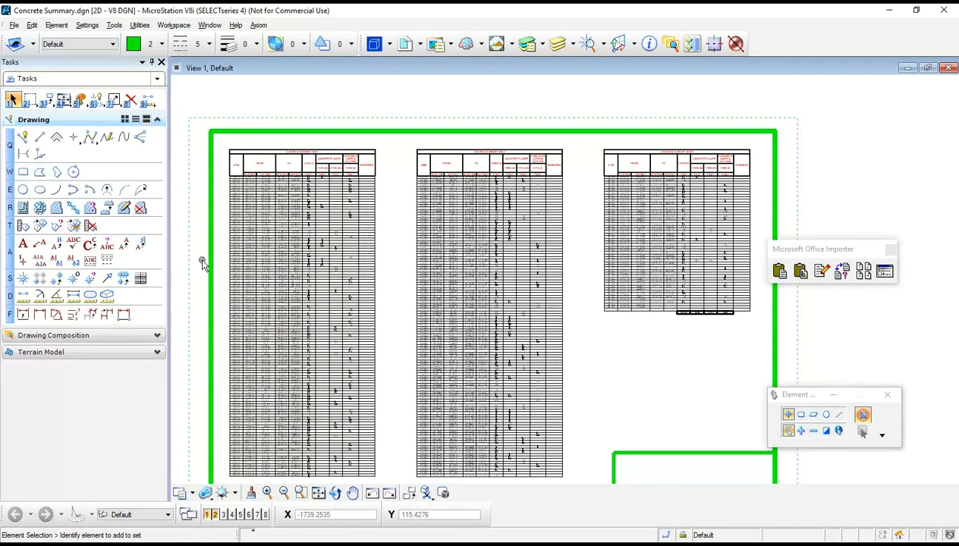
pyautogui.click(329, 214)
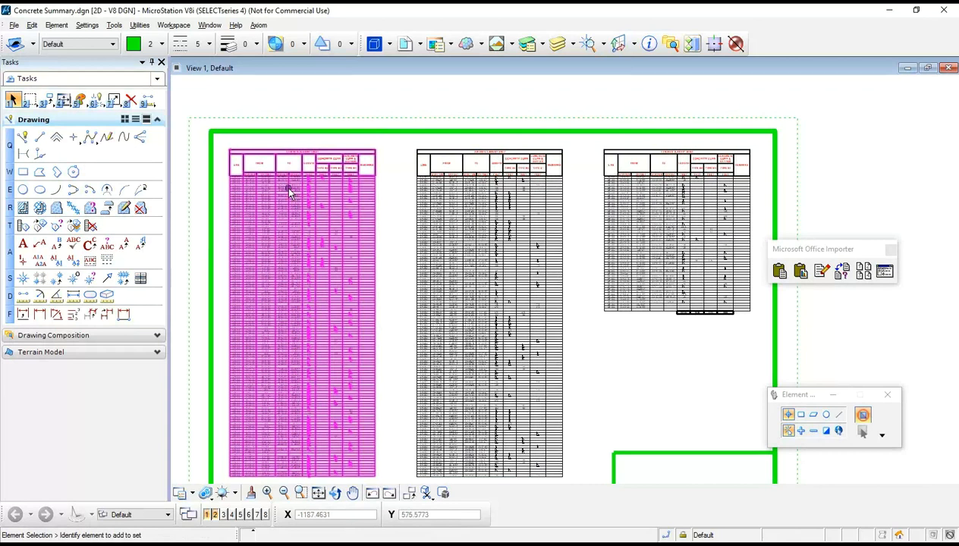
pyautogui.click(820, 271)
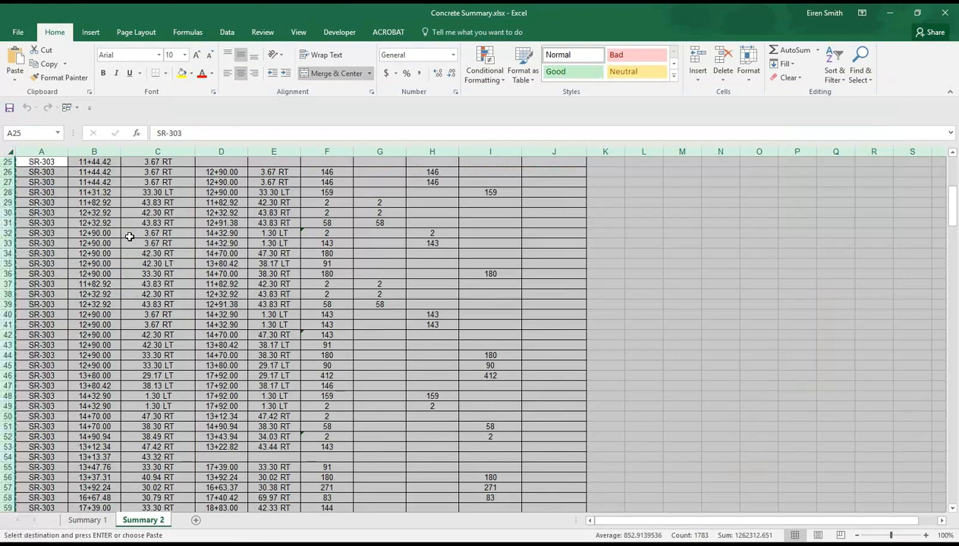
pyautogui.scroll(8, 129, 237)
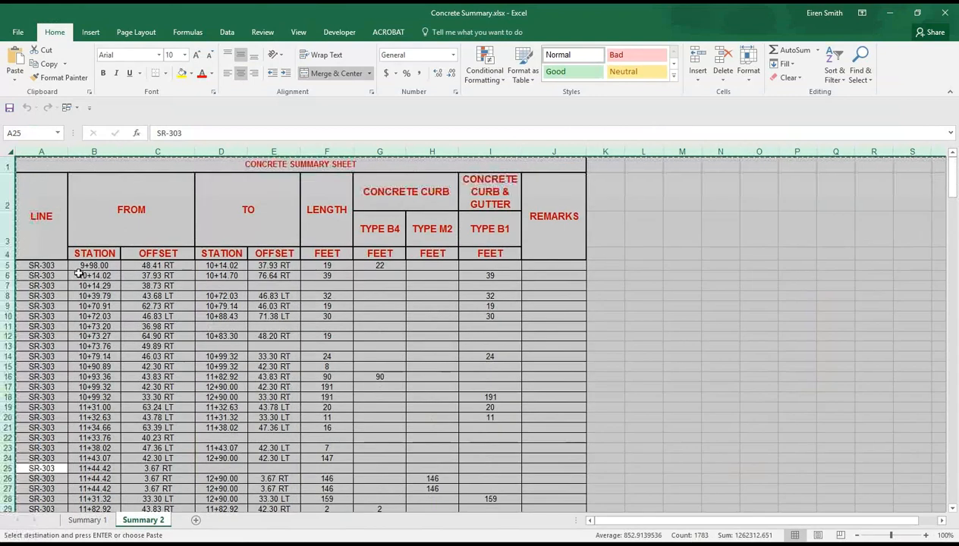
pyautogui.press('Escape')
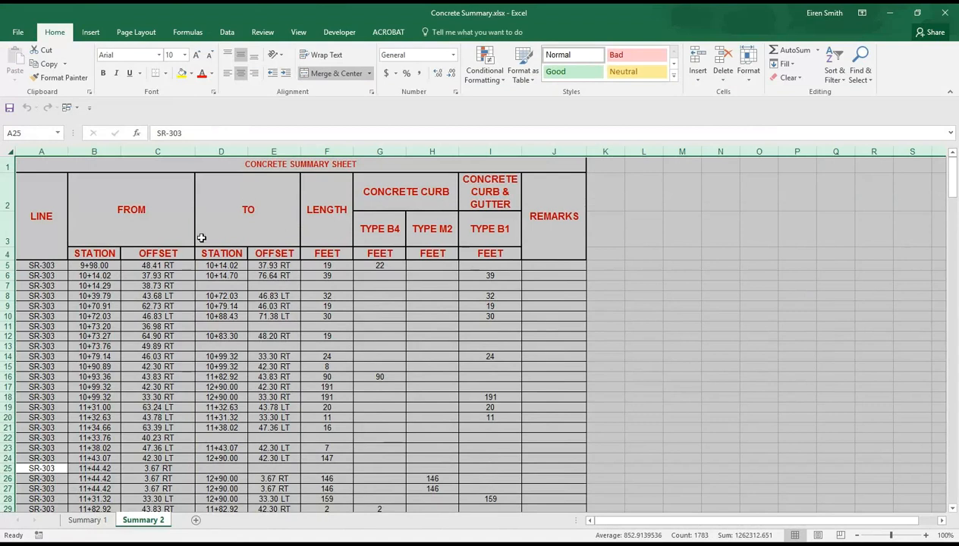
# Copy the cell range B2:J25 of the Summary 2 sheet.
pyautogui.moveTo(124, 201); pyautogui.dragTo(221, 253)
pyautogui.moveTo(360, 336); pyautogui.dragTo(533, 469)
pyautogui.hotkey('ctrl', 'c')
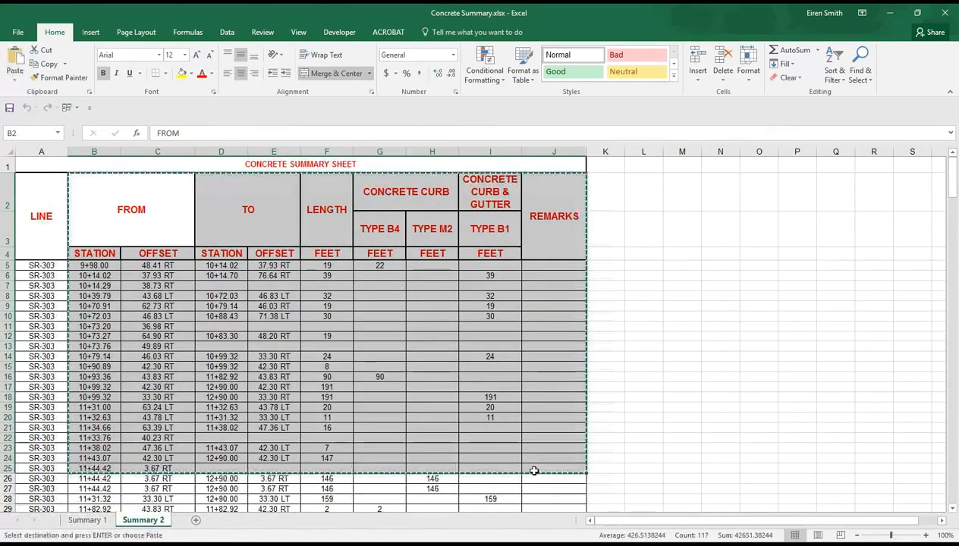
# Switch to MicroStation and paste the copied range as a separate linked table above the green sheet border.
pyautogui.hotkey('alt', 'Tab')
pyautogui.scroll(-5, 740, 292)
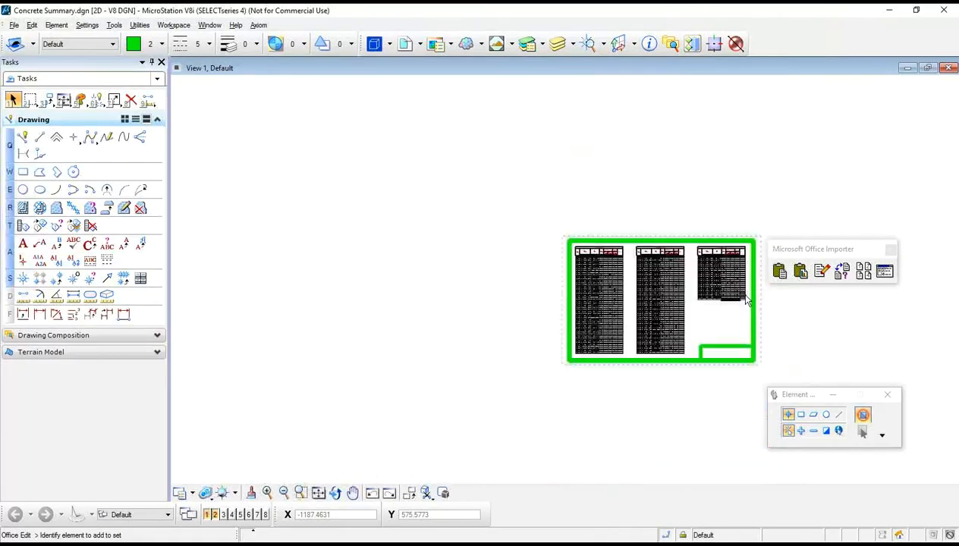
pyautogui.click(779, 271)
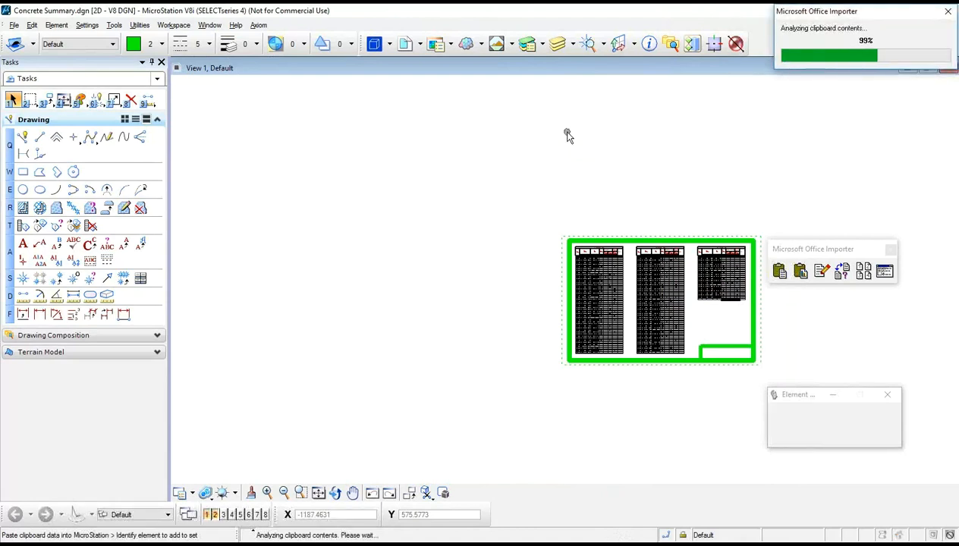
pyautogui.click(588, 199)
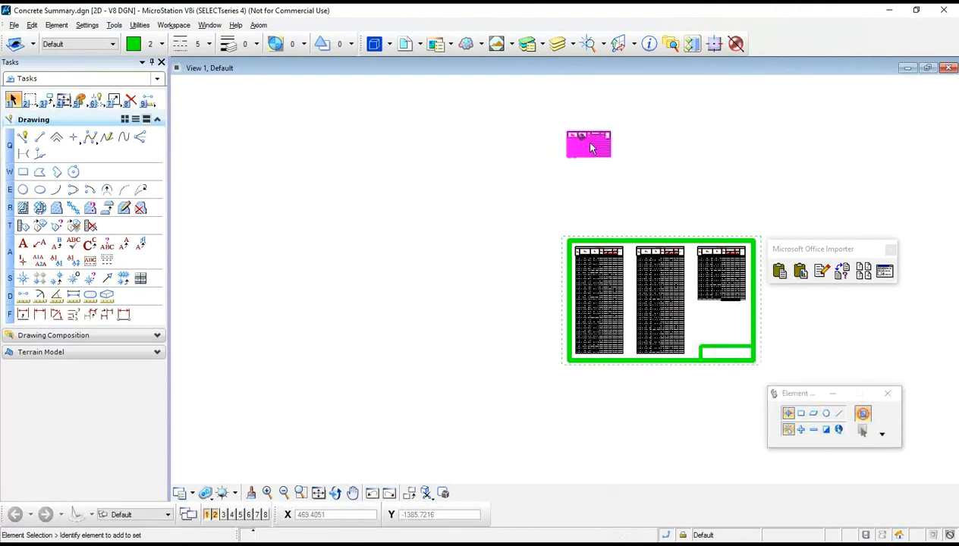
pyautogui.scroll(4, 593, 146)
pyautogui.scroll(5, 561, 146)
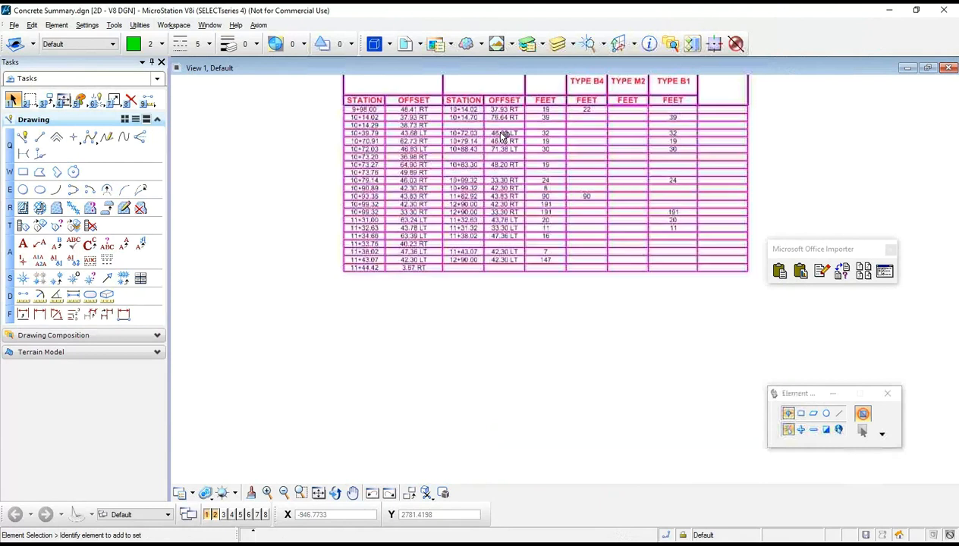
pyautogui.scroll(-3, 554, 144)
# Open the linked Excel source of the small table above the sheet border, cancel the pending copy and close the workbook.
pyautogui.click(819, 276)
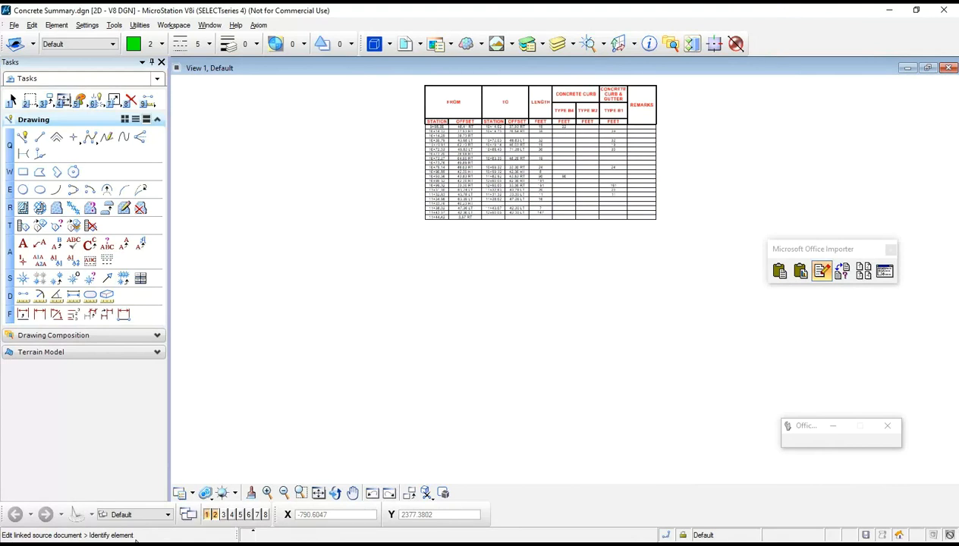
pyautogui.scroll(-4, 572, 277)
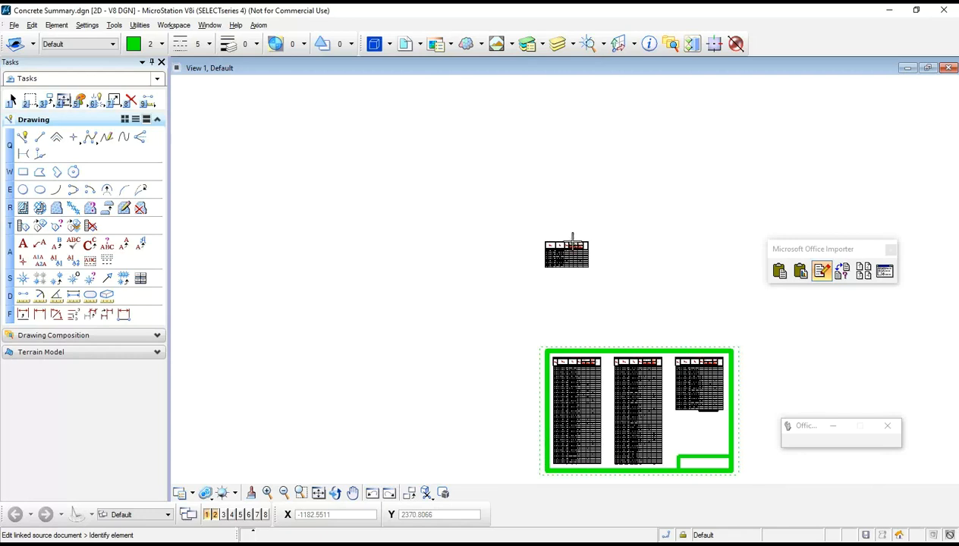
pyautogui.scroll(3, 572, 241)
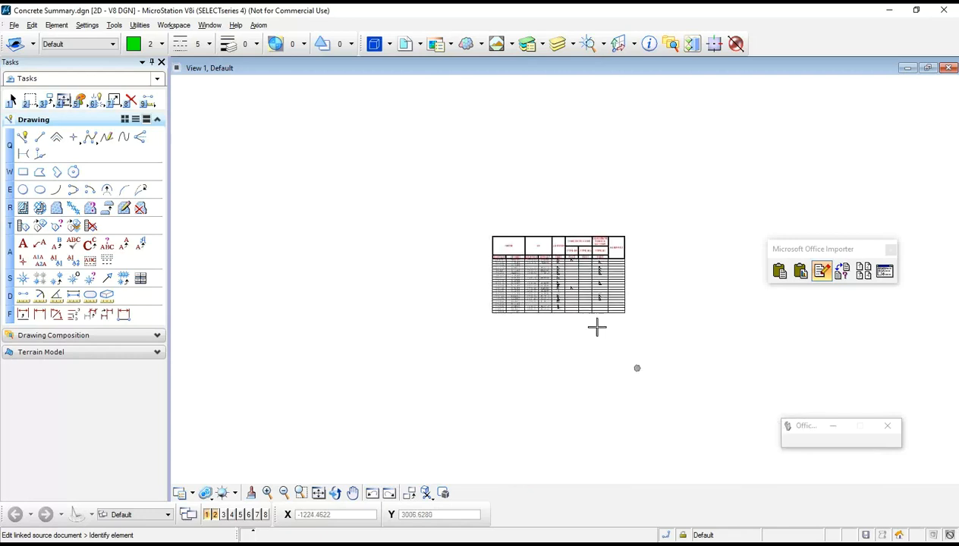
pyautogui.click(536, 265)
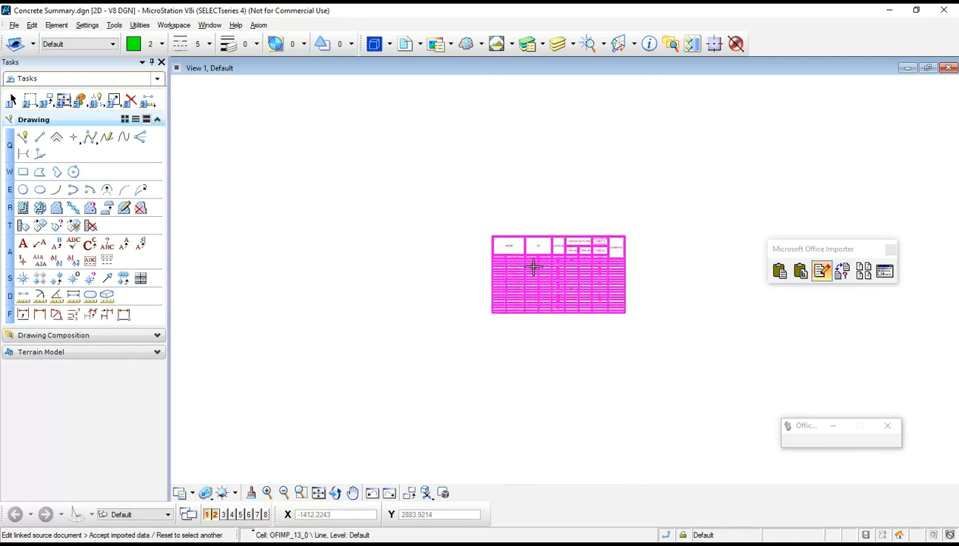
pyautogui.click(568, 198)
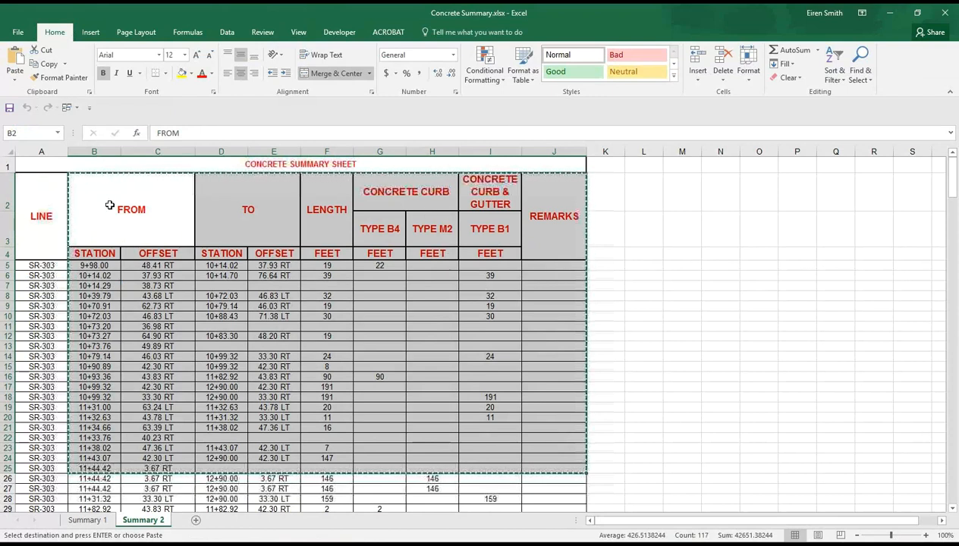
pyautogui.press('Escape')
pyautogui.hotkey('alt', 'f')
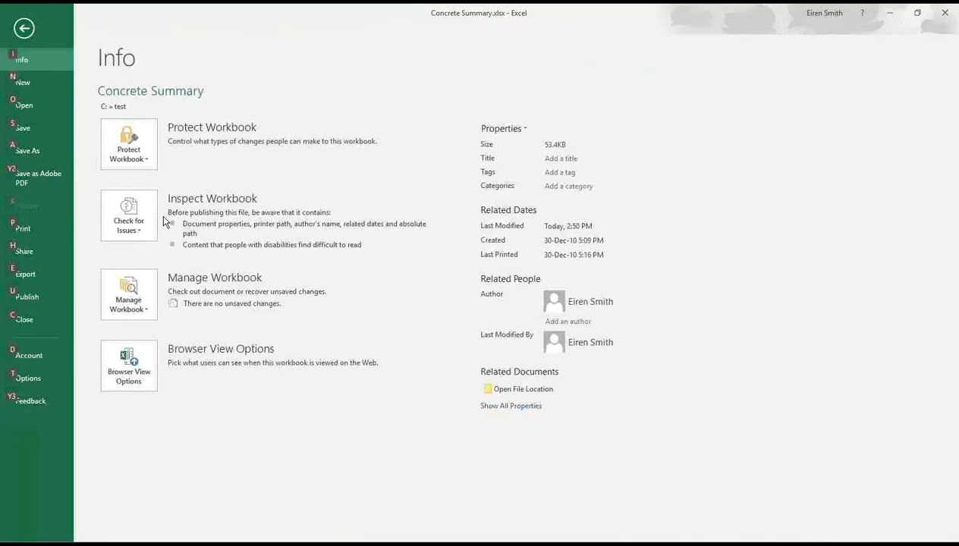
pyautogui.press('x')
# Reopen the small table's linked Excel source, review the rows of its linked range and return to MicroStation.
pyautogui.click(821, 271)
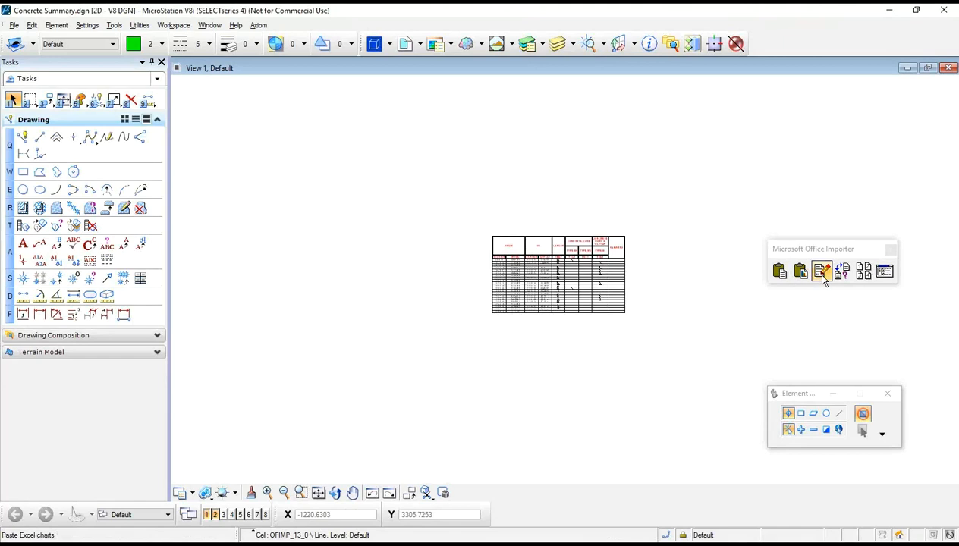
pyautogui.click(530, 275)
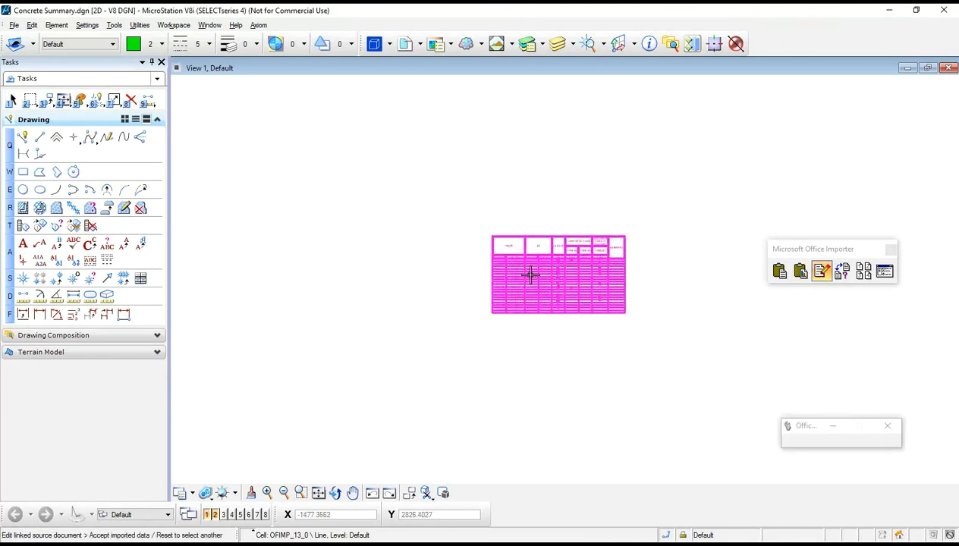
pyautogui.click(531, 275)
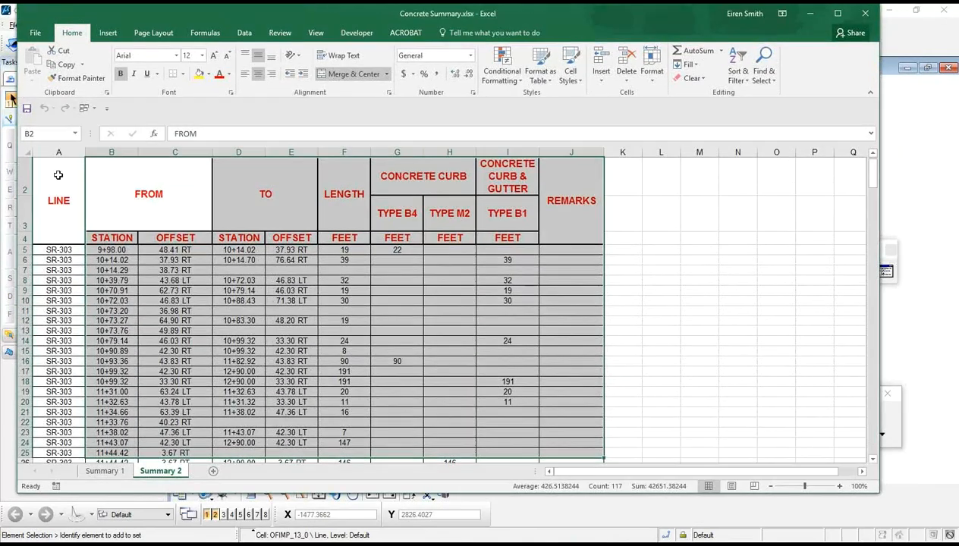
pyautogui.scroll(-1, 75, 220)
pyautogui.scroll(-1, 76, 220)
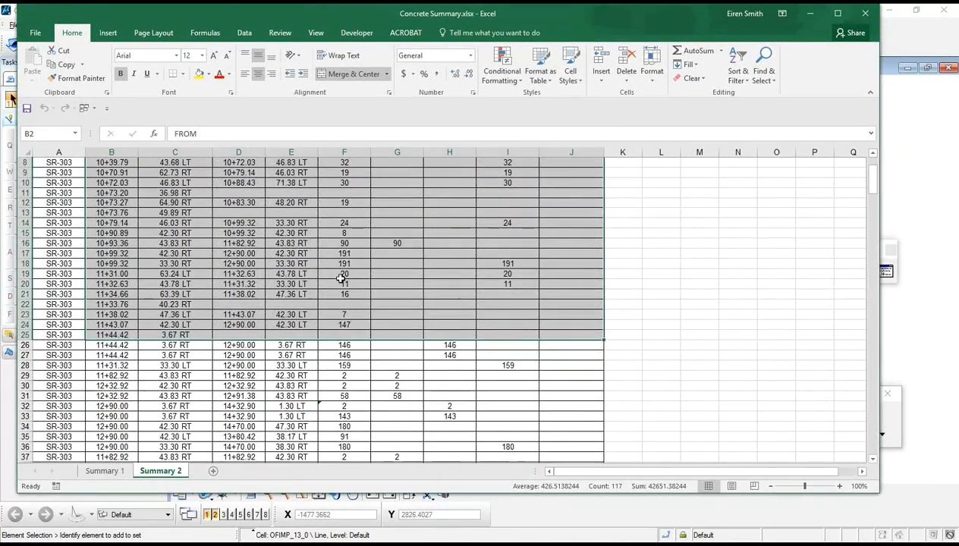
pyautogui.moveTo(661, 253); pyautogui.dragTo(469, 415)
pyautogui.hotkey('alt', 'Tab')
# Open the small table's linked source document once more and enlarge the Excel window.
pyautogui.click(822, 270)
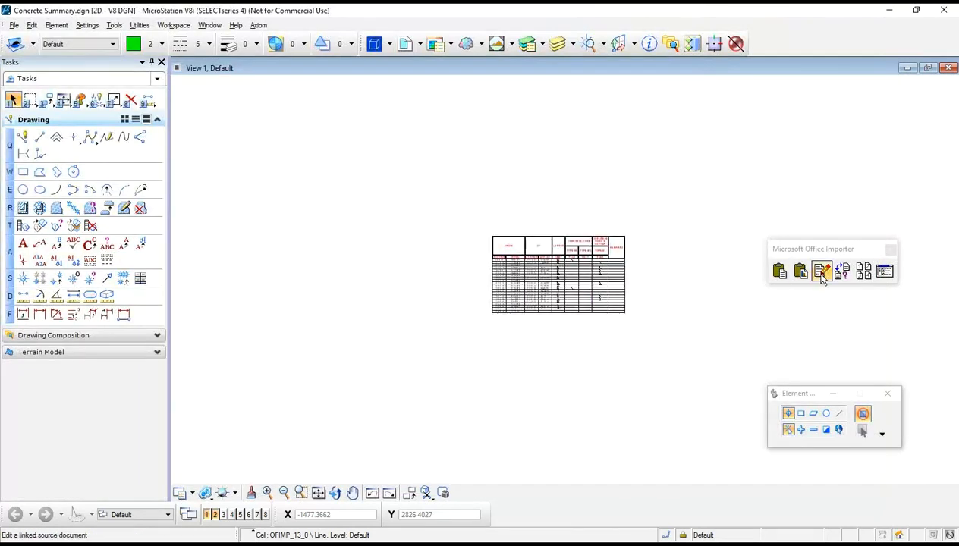
pyautogui.click(543, 291)
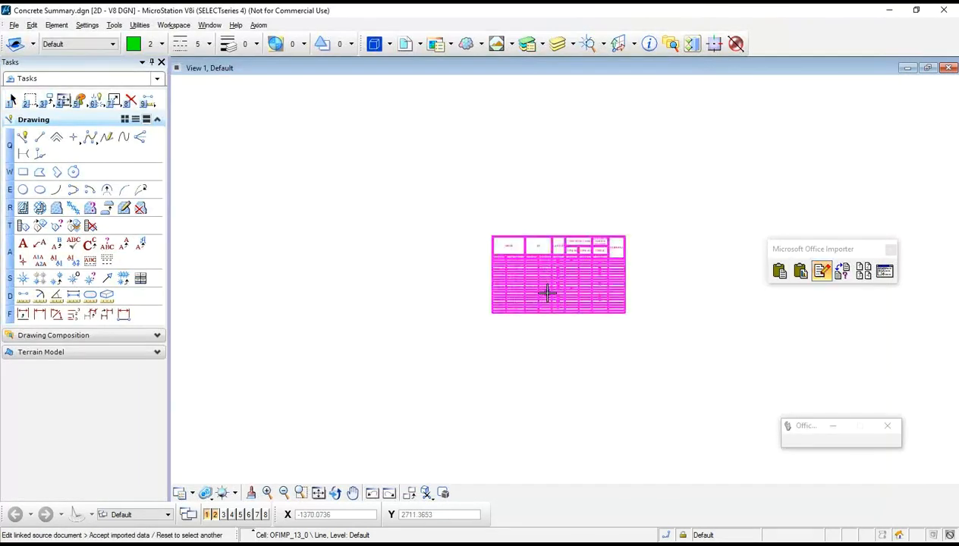
pyautogui.click(545, 291)
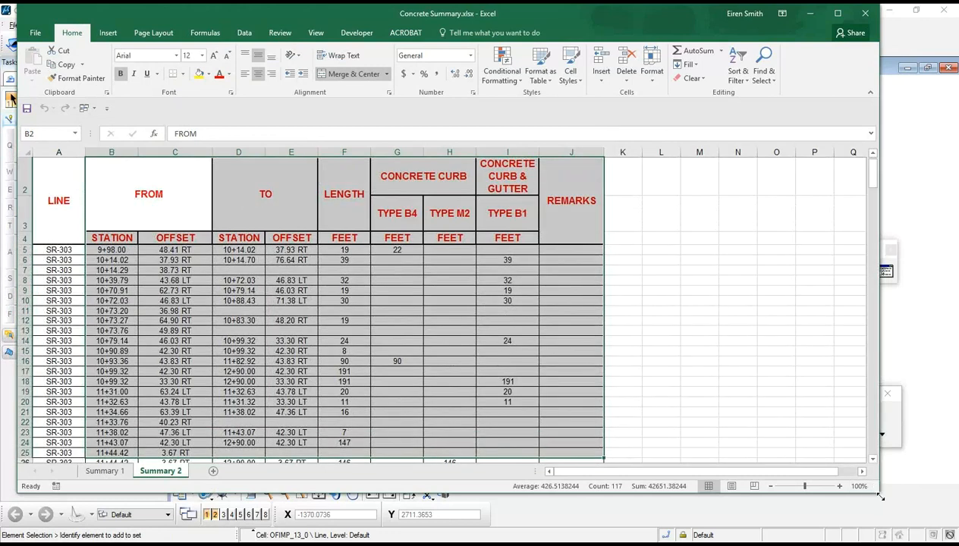
pyautogui.moveTo(880, 497); pyautogui.dragTo(897, 537)
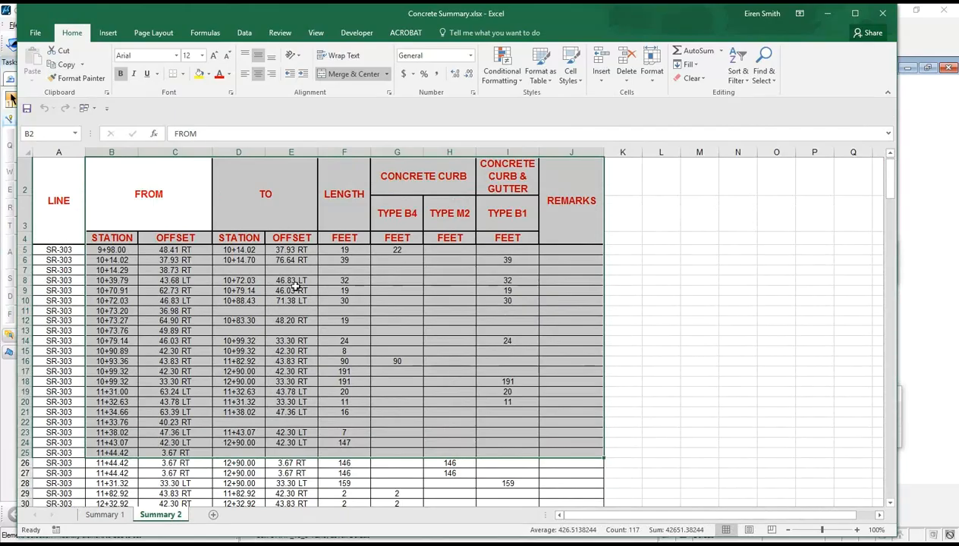
# Return to MicroStation and examine the small pasted table up close, selecting it and clearing the selection.
pyautogui.hotkey('alt', 'Tab')
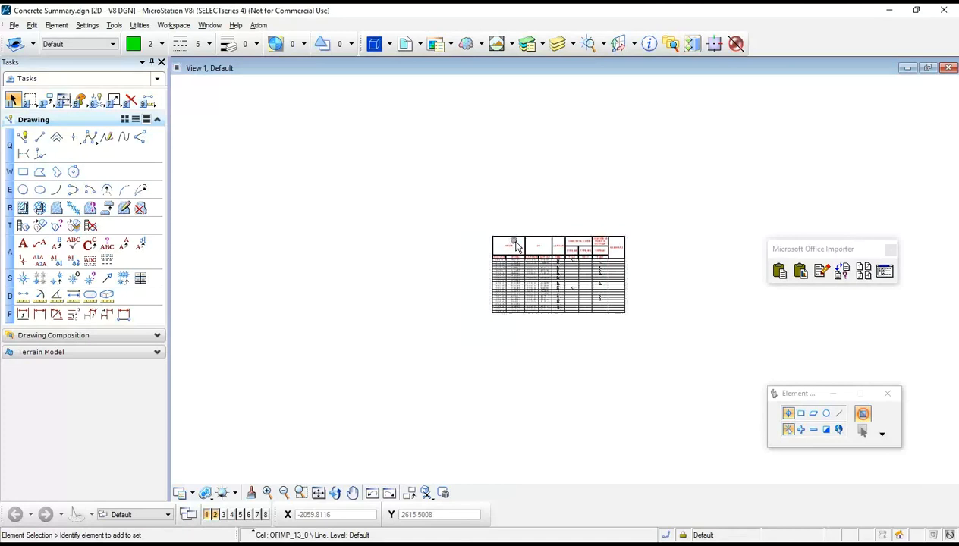
pyautogui.scroll(3, 529, 248)
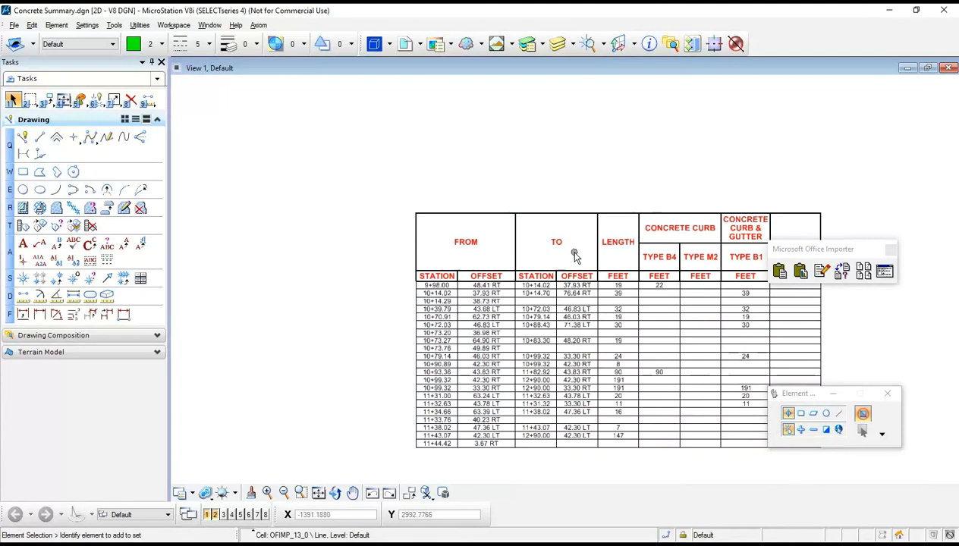
pyautogui.click(645, 212)
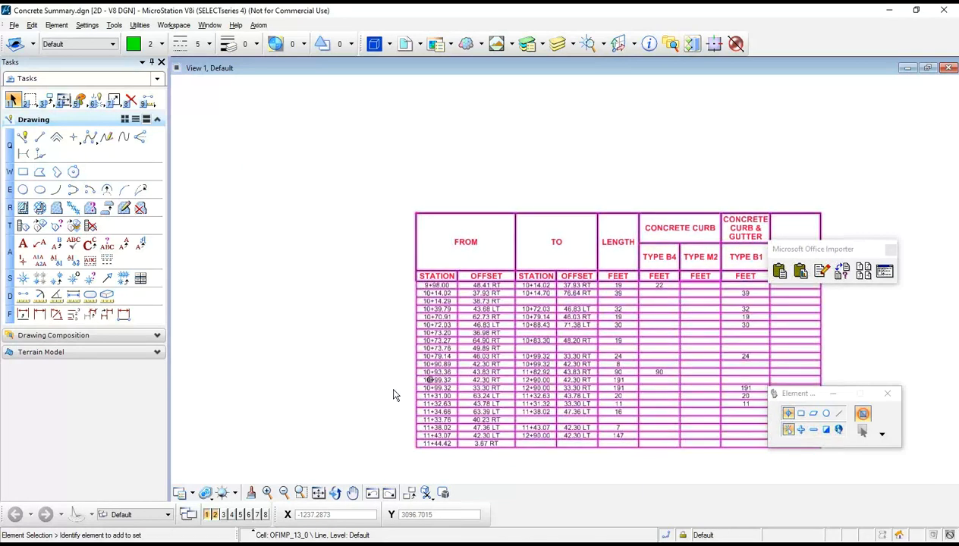
pyautogui.click(352, 393)
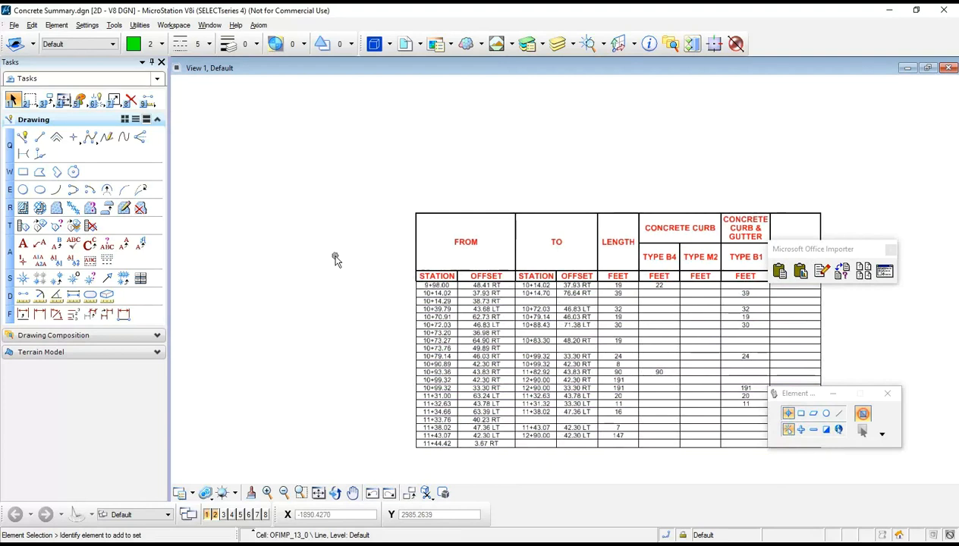
# Open the link management settings of the small table and update it from Concrete Summary.xlsx.
pyautogui.click(843, 273)
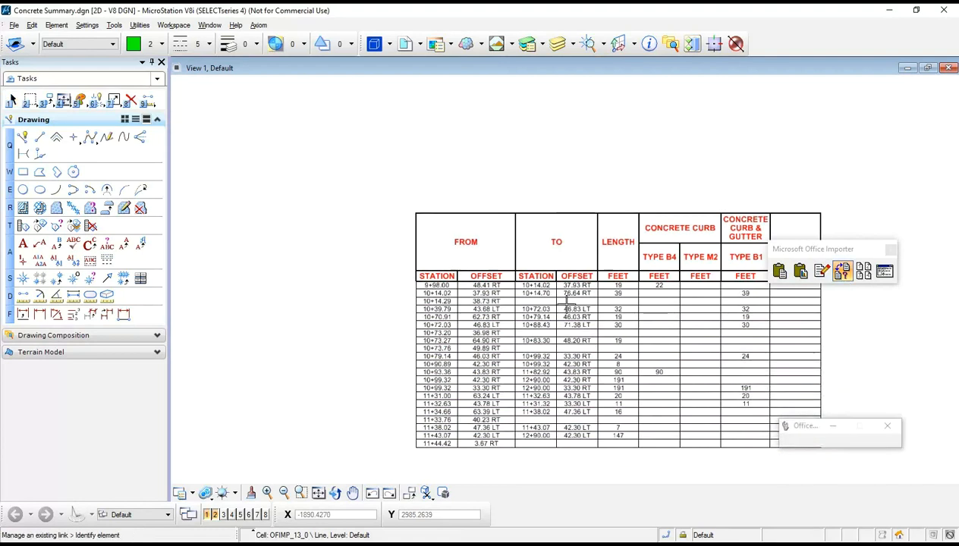
pyautogui.click(563, 306)
pyautogui.click(563, 306)
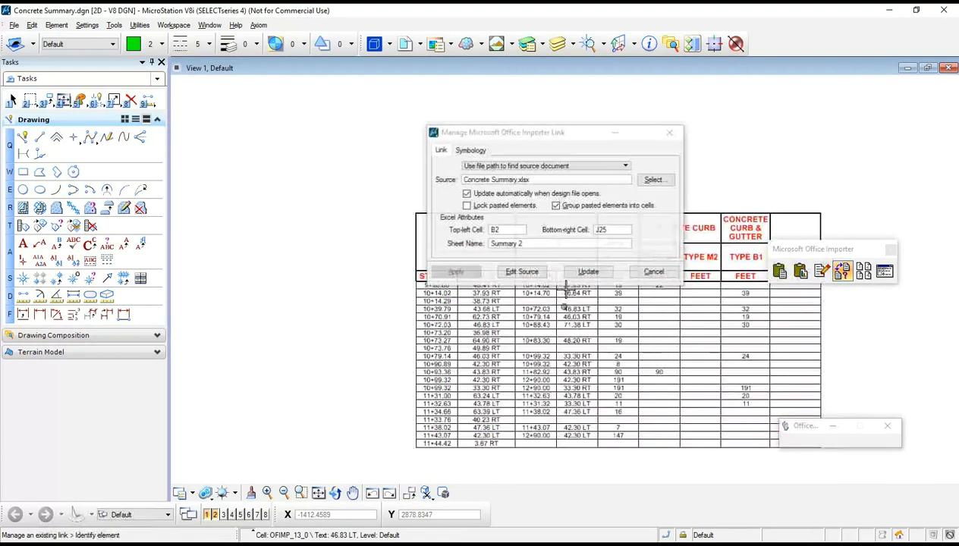
pyautogui.moveTo(497, 127); pyautogui.dragTo(290, 117)
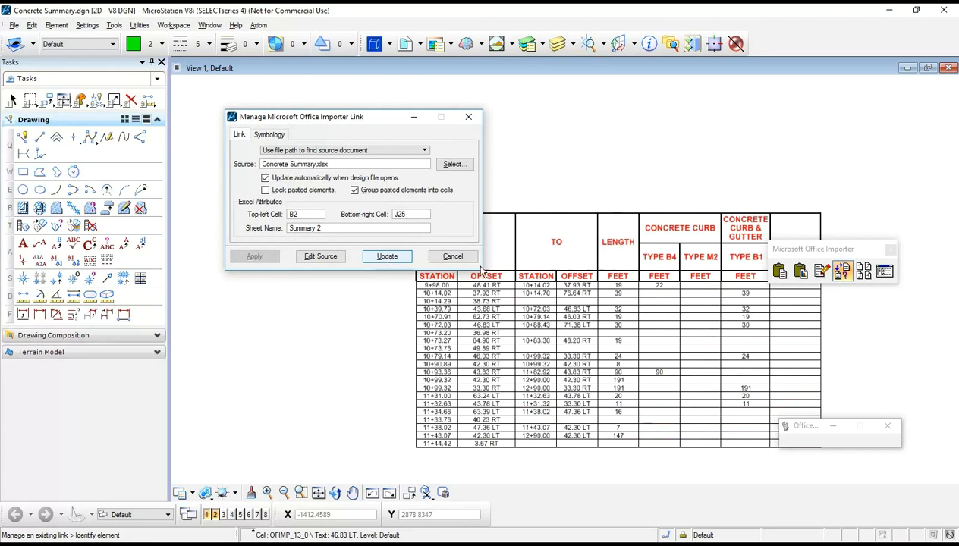
pyautogui.click(388, 258)
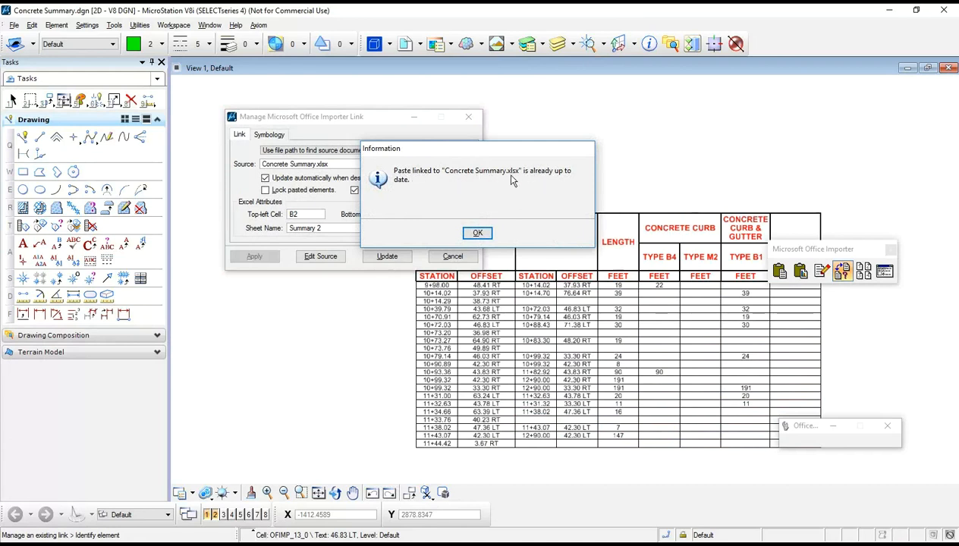
pyautogui.click(478, 234)
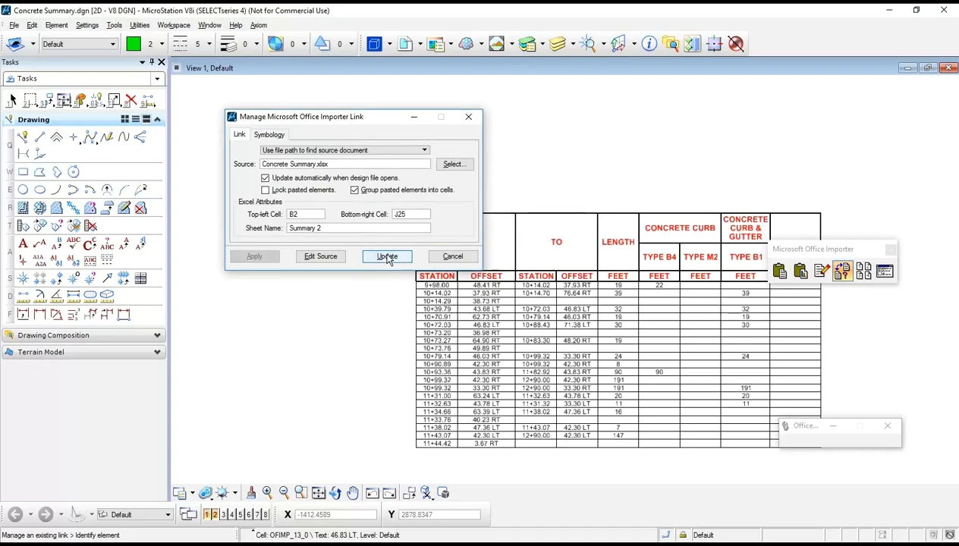
# Switch to the Concrete Summary workbook and enter 23 in cell G9 of the Summary 2 sheet.
pyautogui.click(387, 257)
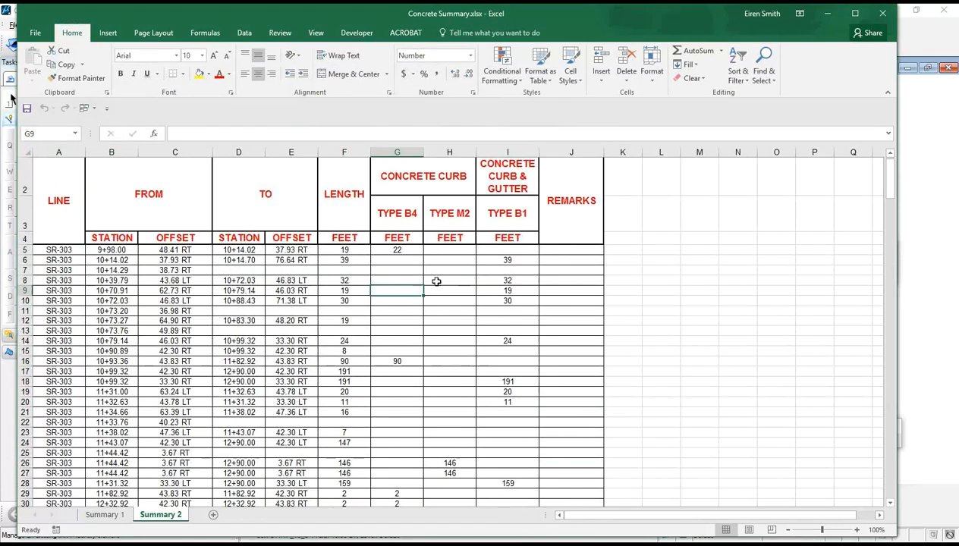
pyautogui.write('23')
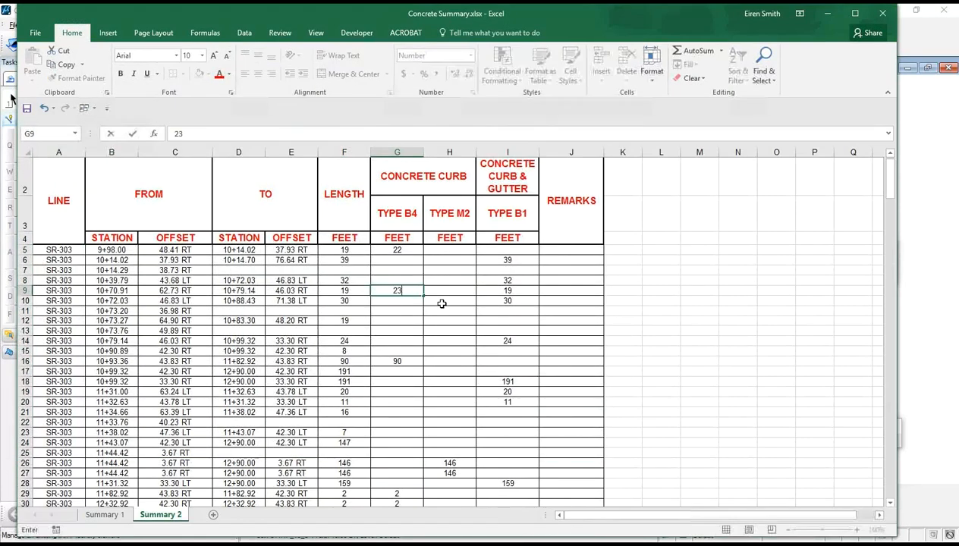
pyautogui.press('Return')
pyautogui.press('Up')
# Switch back to MicroStation, update the small table from its link, and check its Type B4 column, repositioning the link dialog.
pyautogui.hotkey('alt', 'Tab')
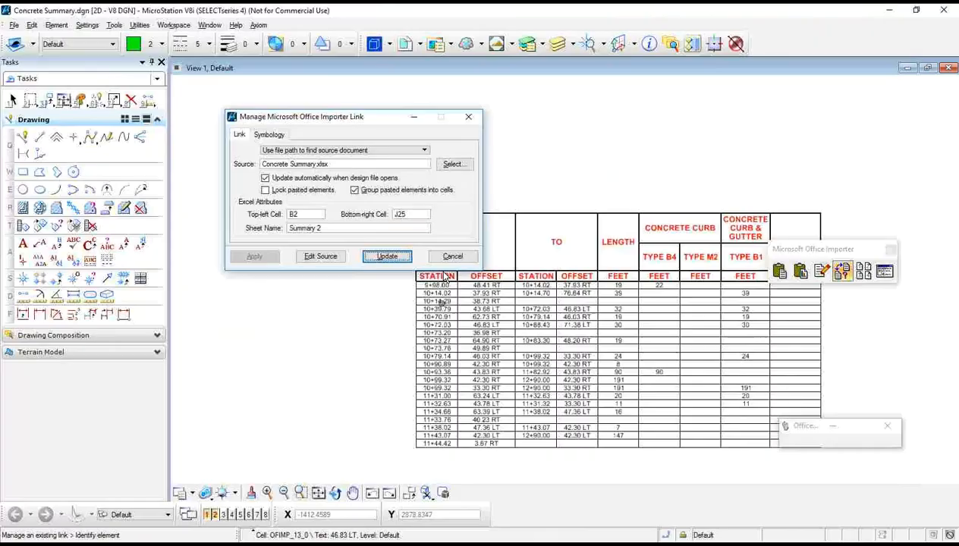
pyautogui.click(387, 256)
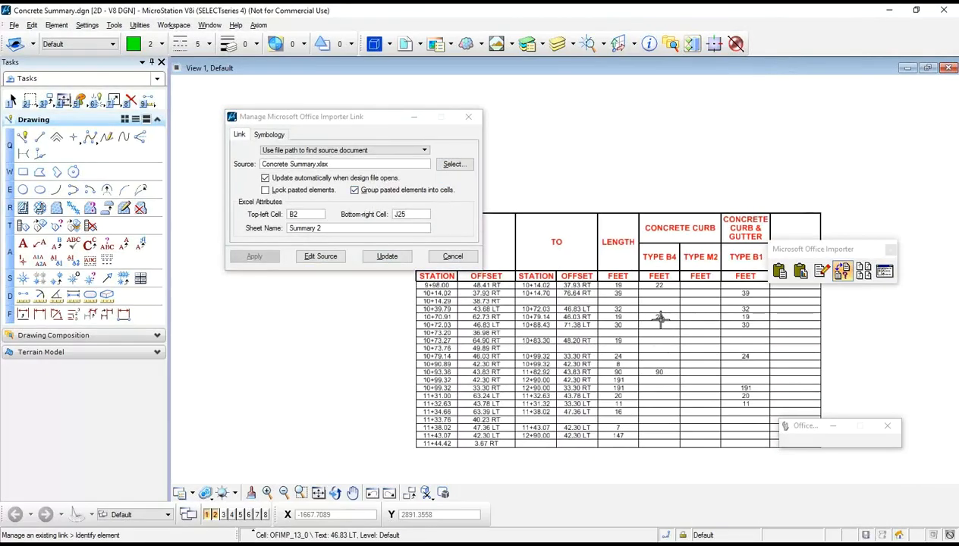
pyautogui.scroll(4, 658, 317)
pyautogui.scroll(-4, 660, 305)
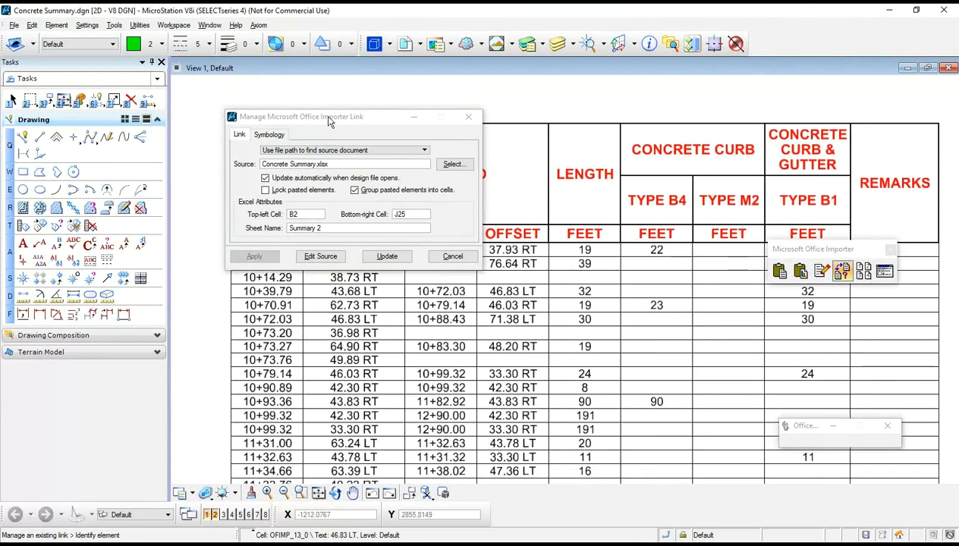
pyautogui.moveTo(330, 119); pyautogui.dragTo(296, 191)
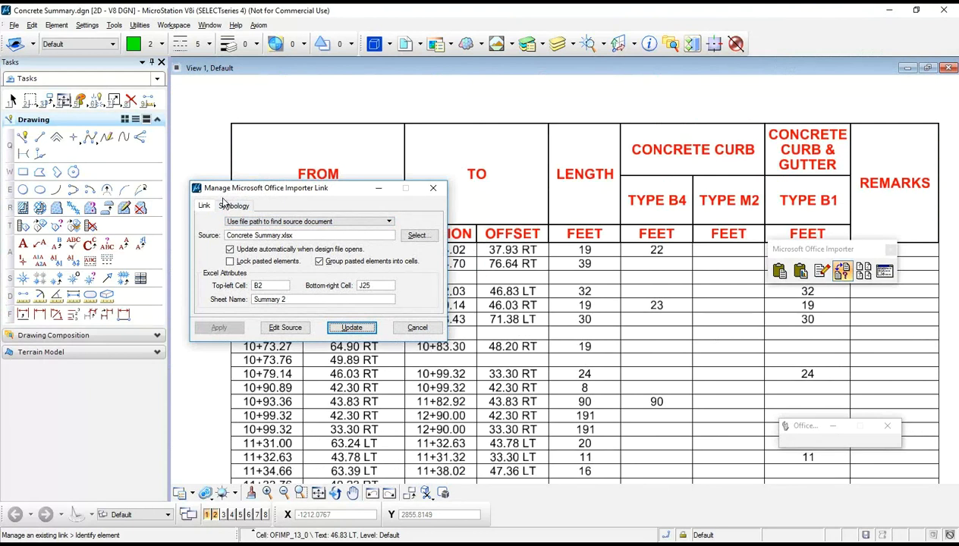
pyautogui.moveTo(240, 185); pyautogui.dragTo(259, 106)
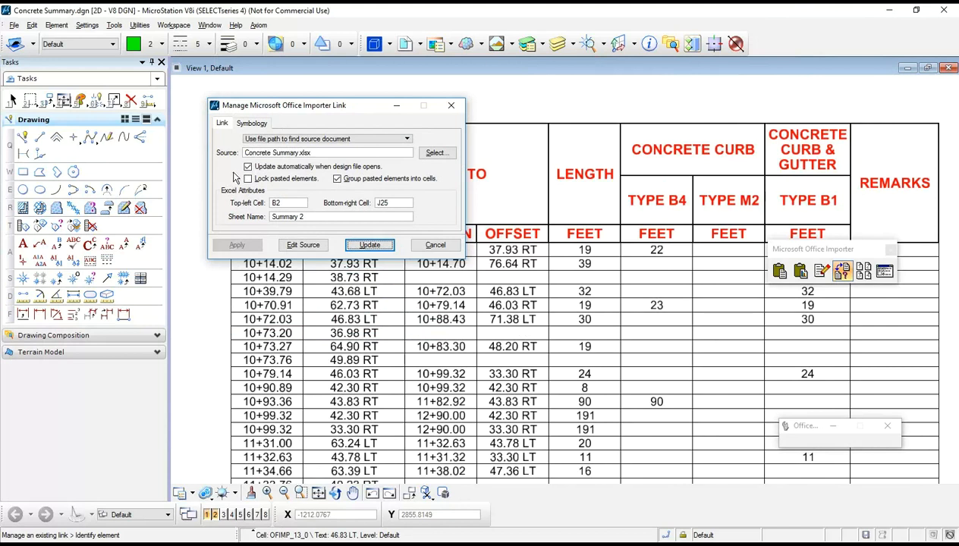
# Review the small table's linked source file, browsing the test folder for Excel workbooks and cancelling without choosing another.
pyautogui.click(247, 155)
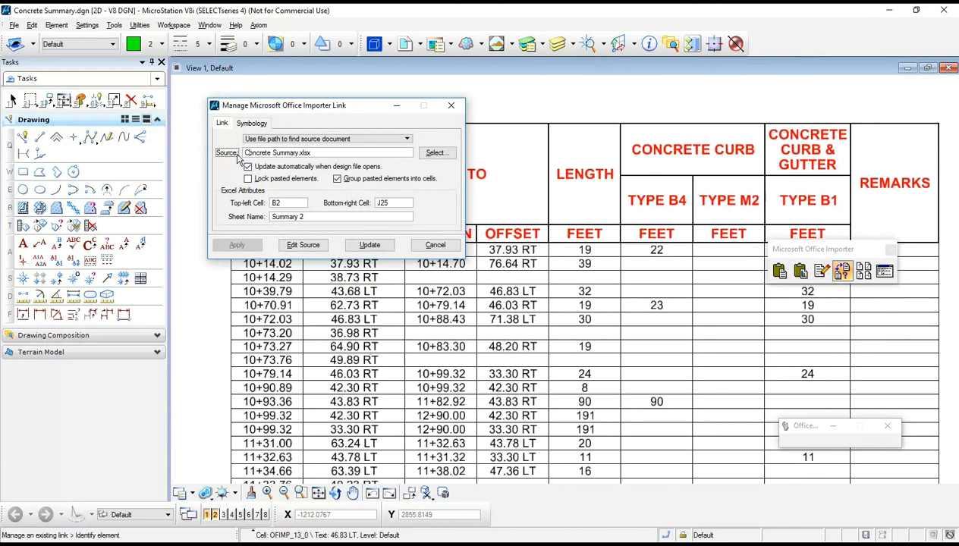
pyautogui.click(297, 155)
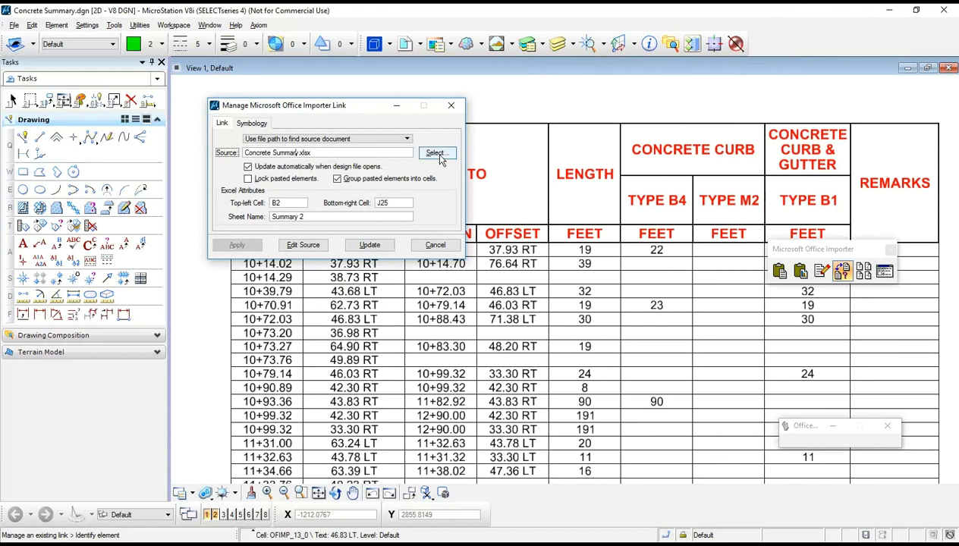
pyautogui.click(437, 153)
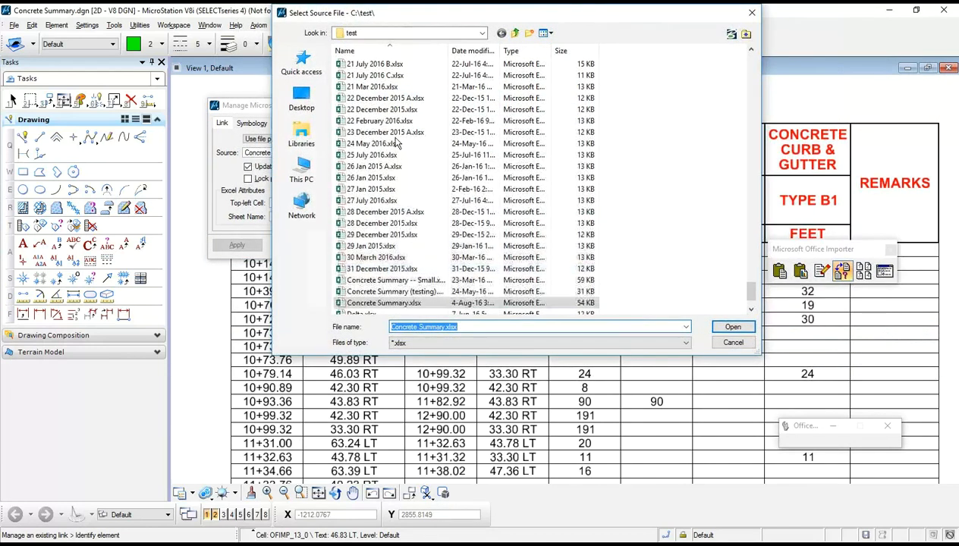
pyautogui.click(732, 343)
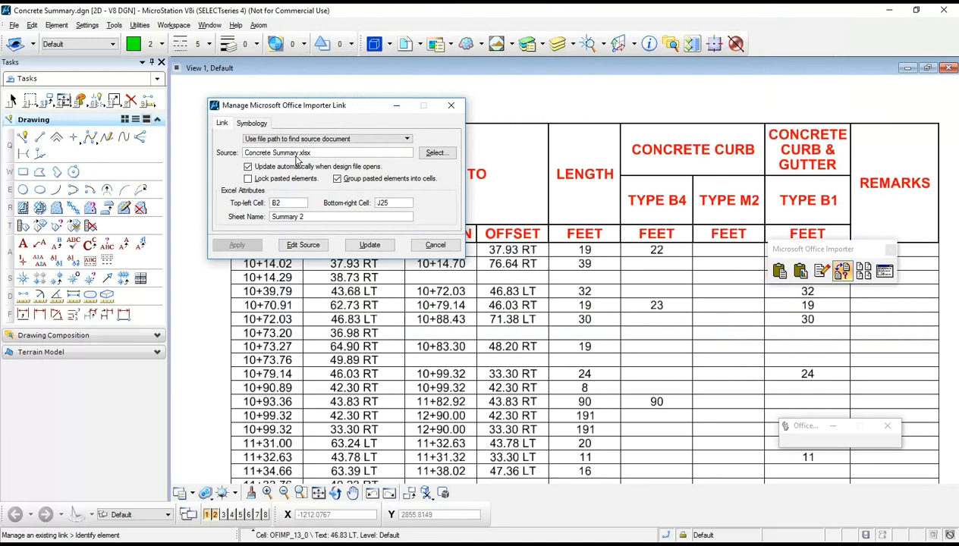
pyautogui.moveTo(300, 156)
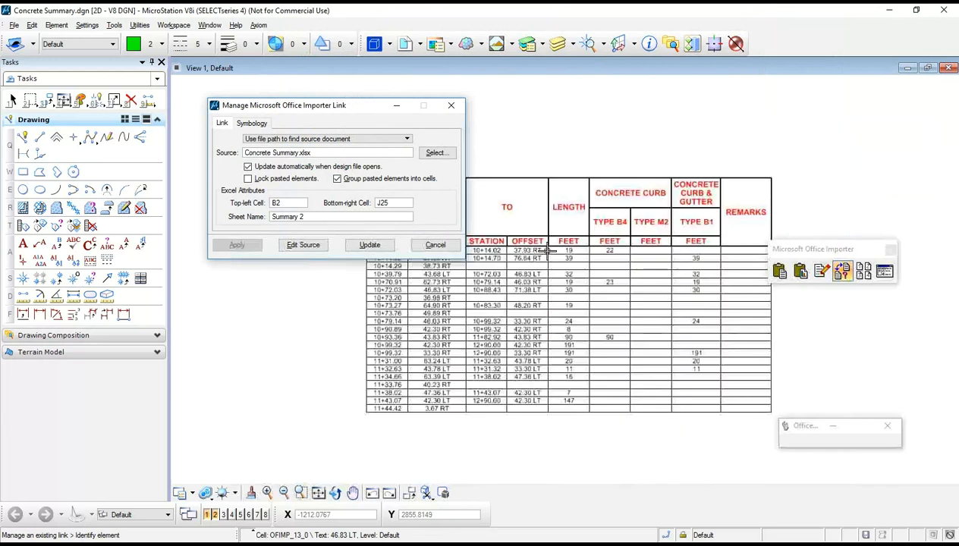
pyautogui.scroll(-2, 533, 250)
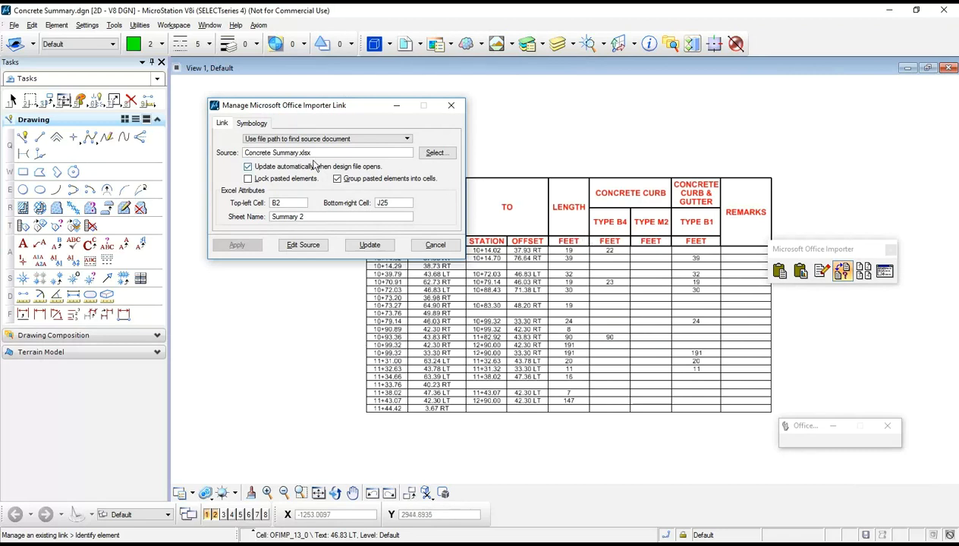
# Try turning off automatic updating when the design file opens, check the sheet name, and cancel the link settings.
pyautogui.click(249, 167)
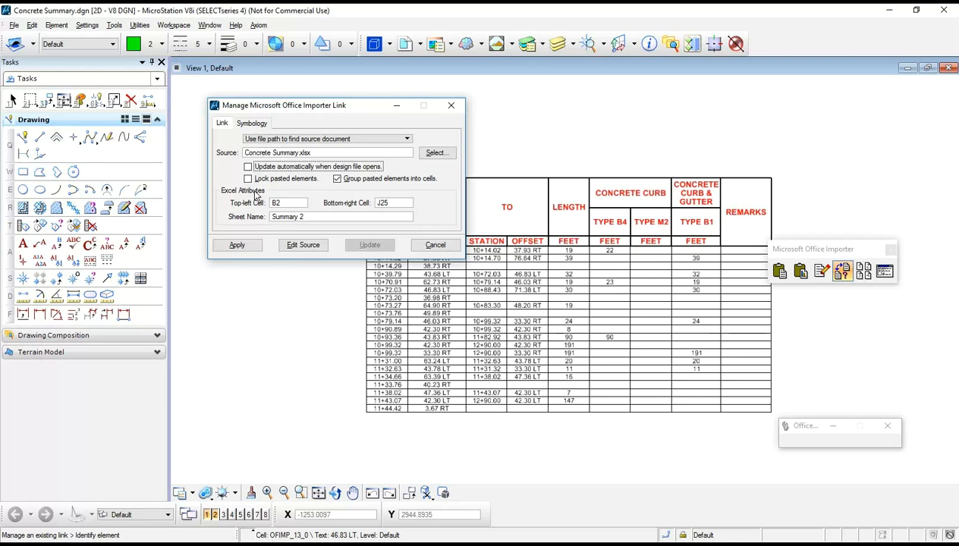
pyautogui.click(295, 218)
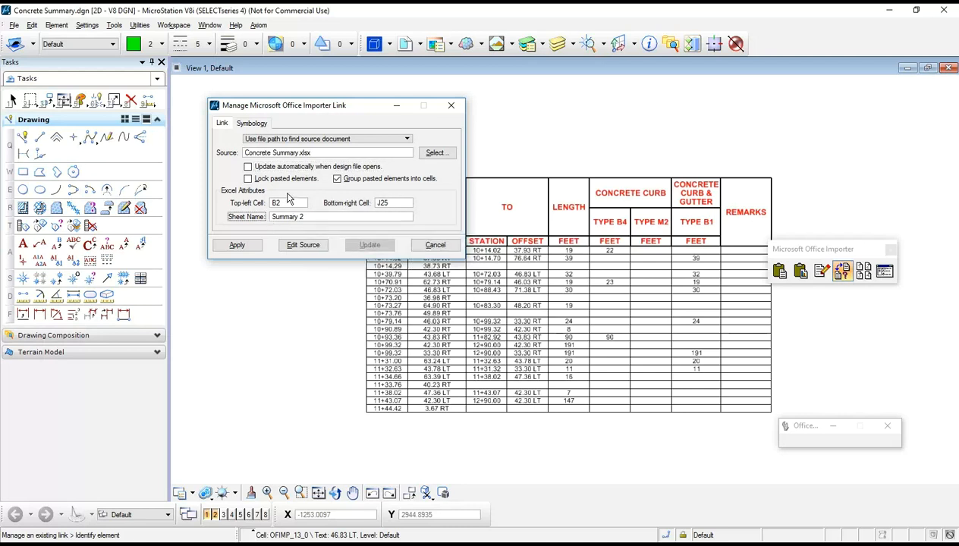
pyautogui.click(435, 246)
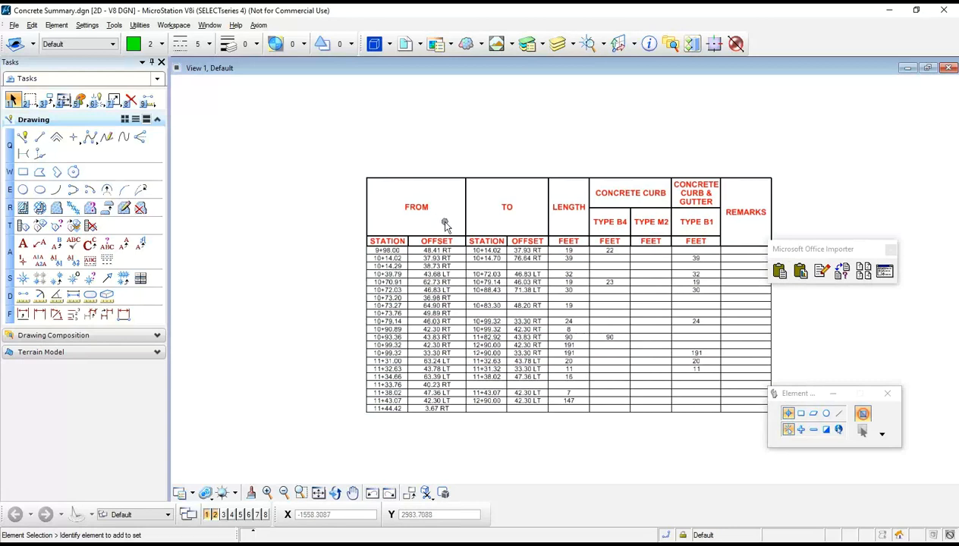
# Examine the small table's columns up close and move the Microsoft Office Importer toolbar clear of the table.
pyautogui.scroll(2, 445, 224)
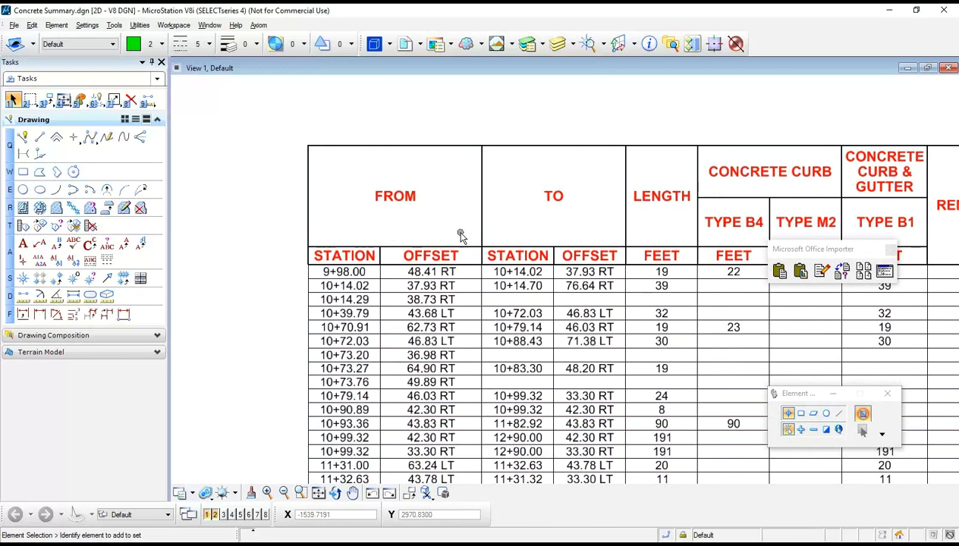
pyautogui.scroll(-2, 458, 219)
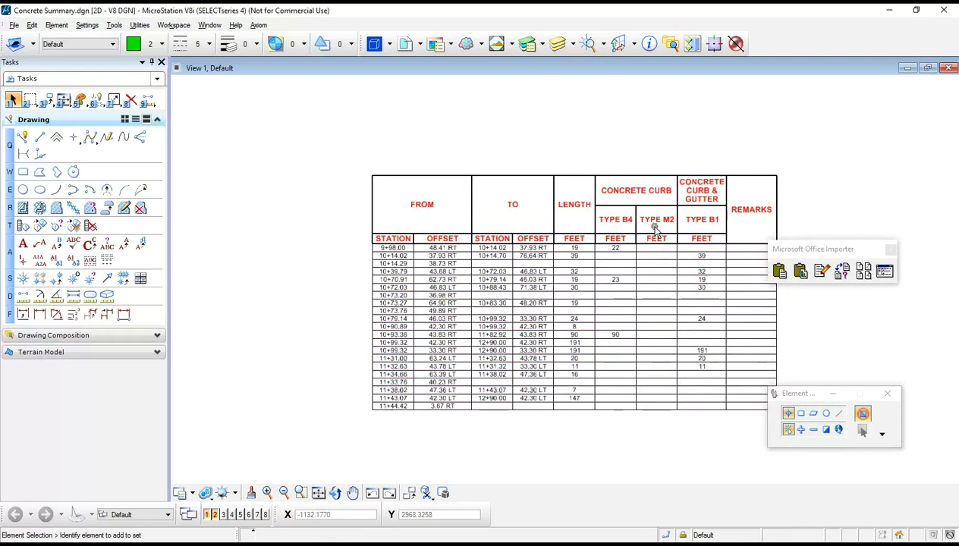
pyautogui.moveTo(783, 249); pyautogui.dragTo(807, 231)
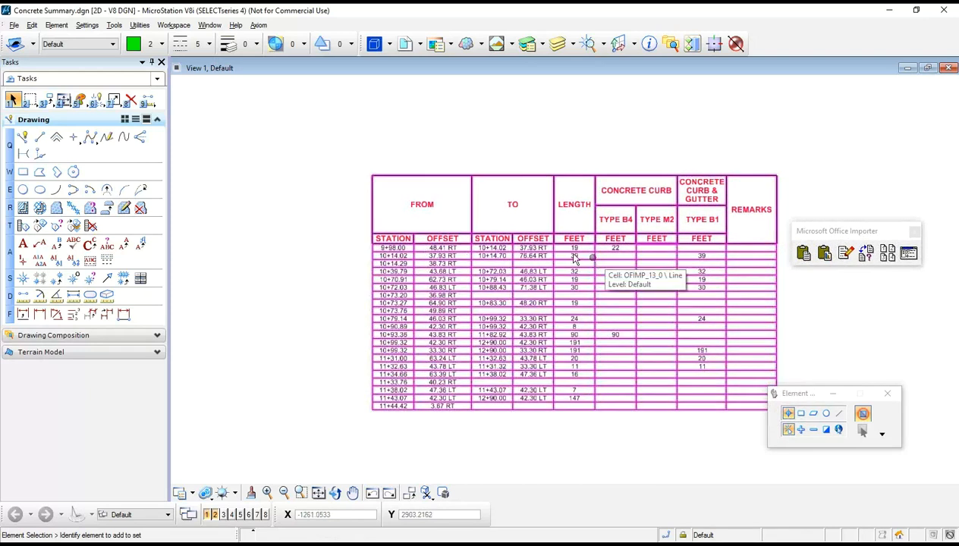
pyautogui.scroll(5, 509, 238)
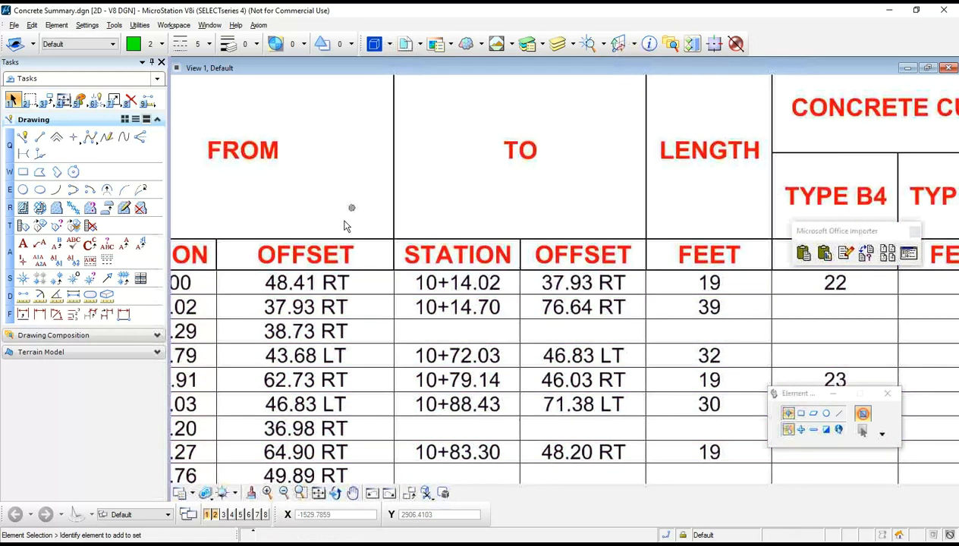
pyautogui.scroll(-3, 483, 274)
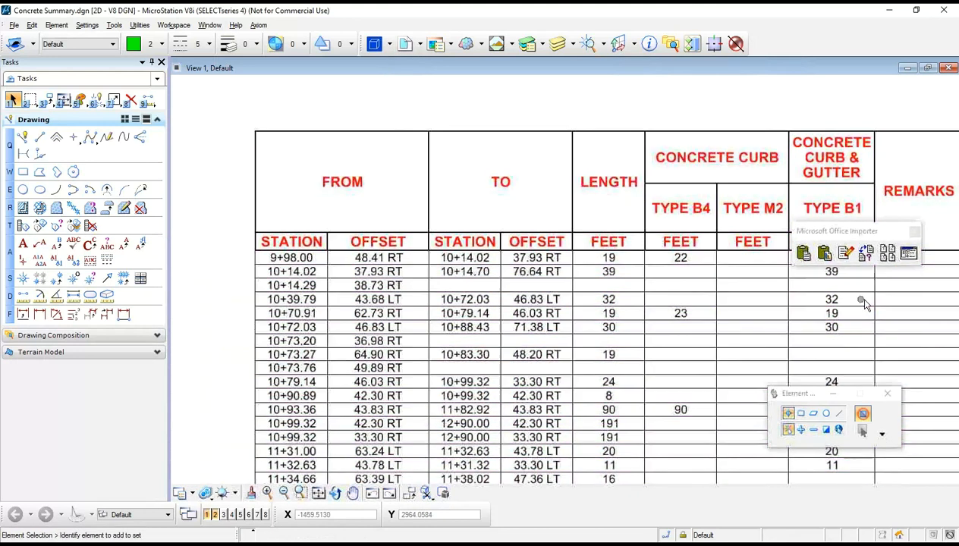
# Open the Microsoft Office Importer settings, choose color 3 for imported text, and turn the color override off again.
pyautogui.click(908, 256)
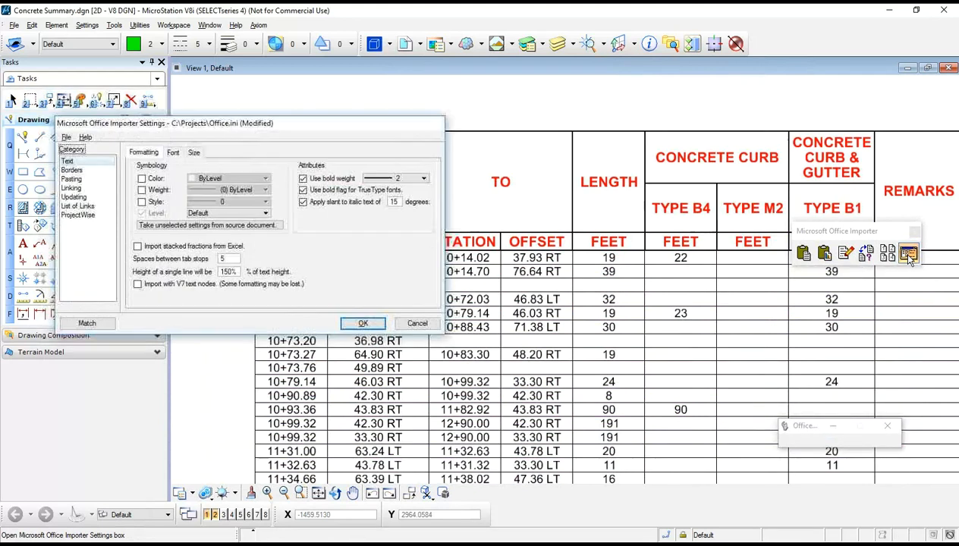
pyautogui.moveTo(196, 125); pyautogui.dragTo(359, 111)
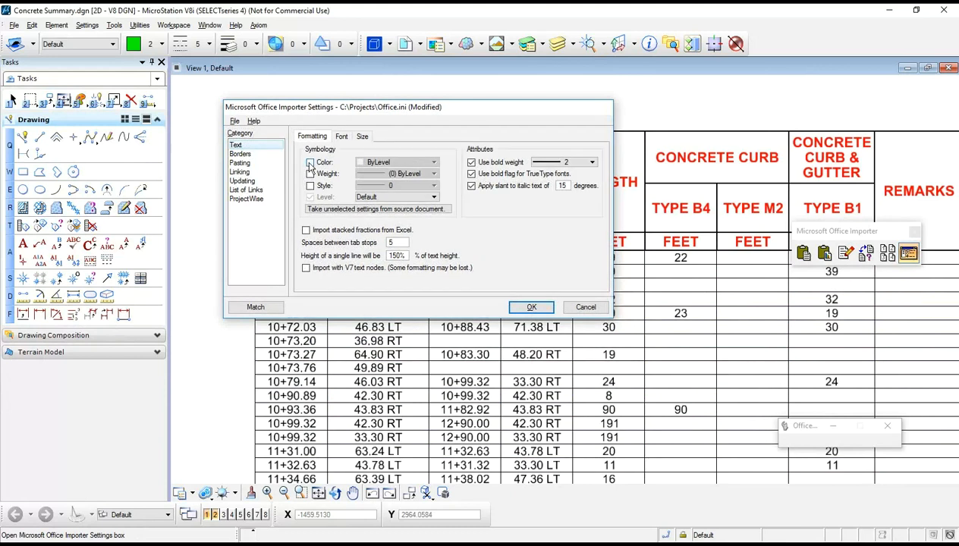
pyautogui.click(314, 162)
pyautogui.click(388, 164)
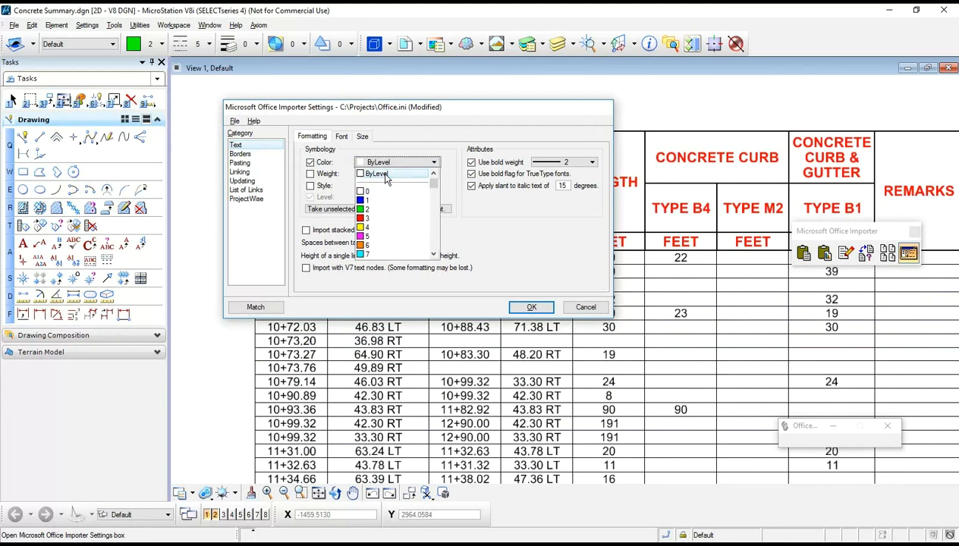
pyautogui.click(386, 176)
pyautogui.click(377, 168)
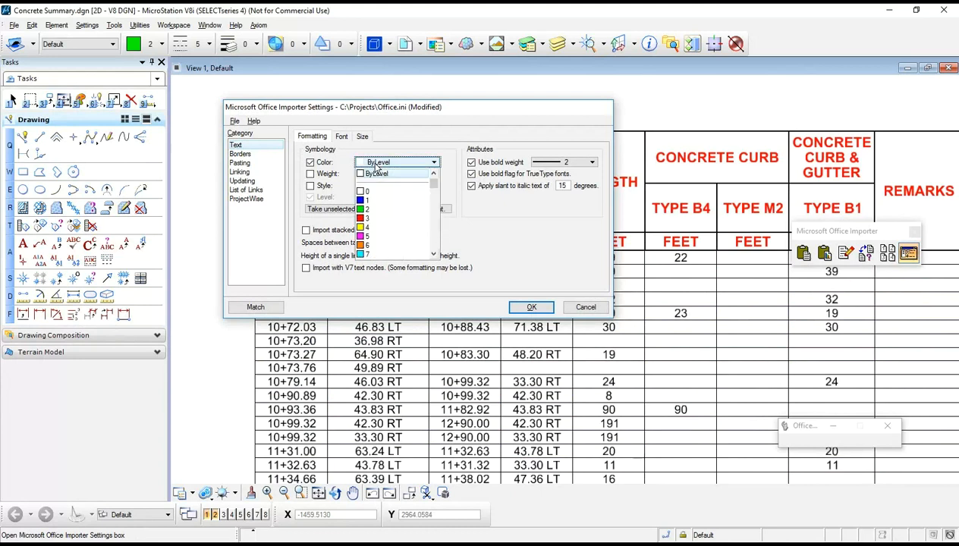
pyautogui.click(374, 219)
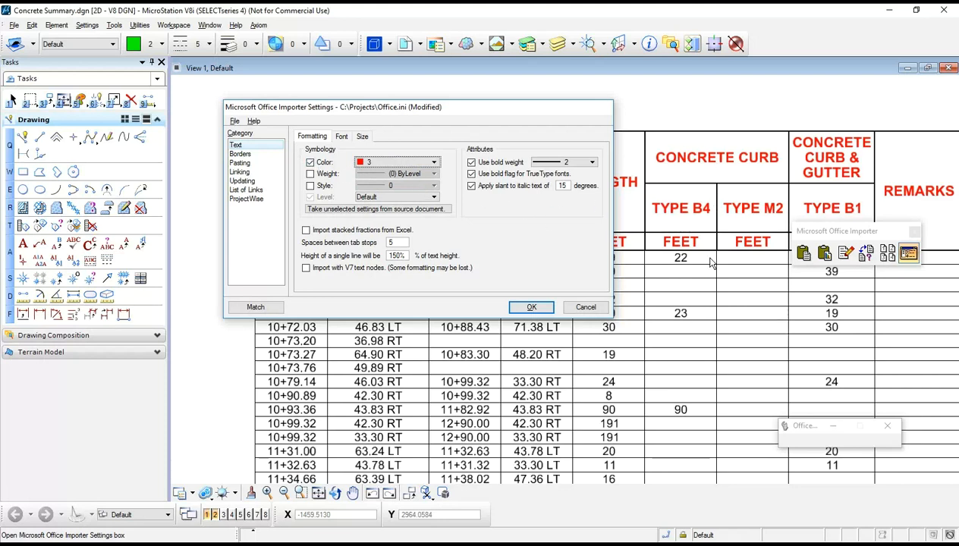
pyautogui.click(311, 163)
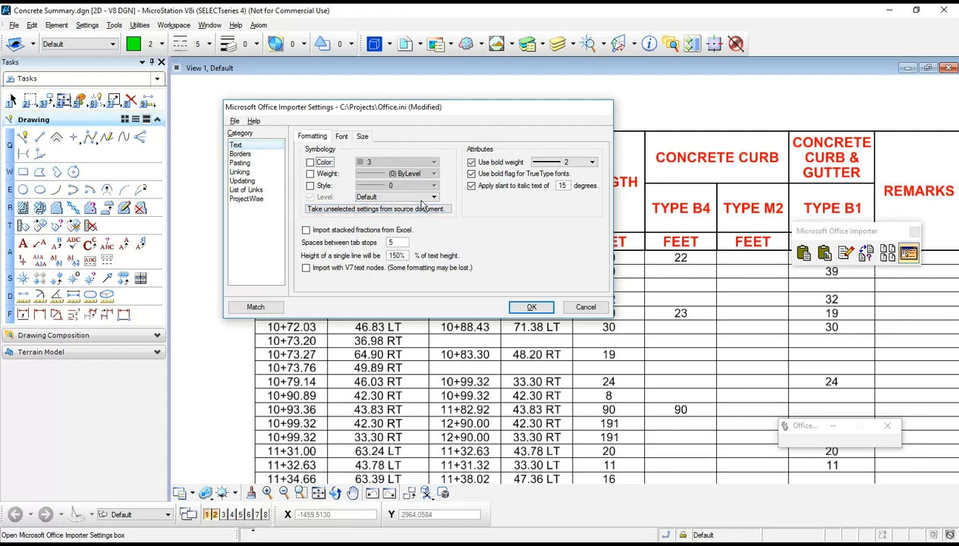
# Try the weight and style overrides for imported text, turn them off again, and check the available levels.
pyautogui.click(310, 174)
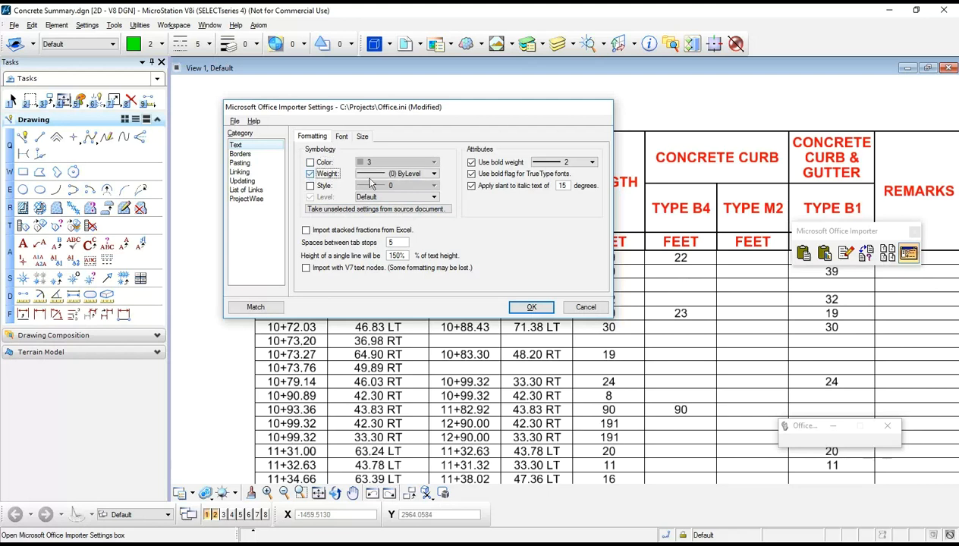
pyautogui.click(324, 175)
pyautogui.click(324, 186)
pyautogui.click(324, 186)
pyautogui.click(374, 198)
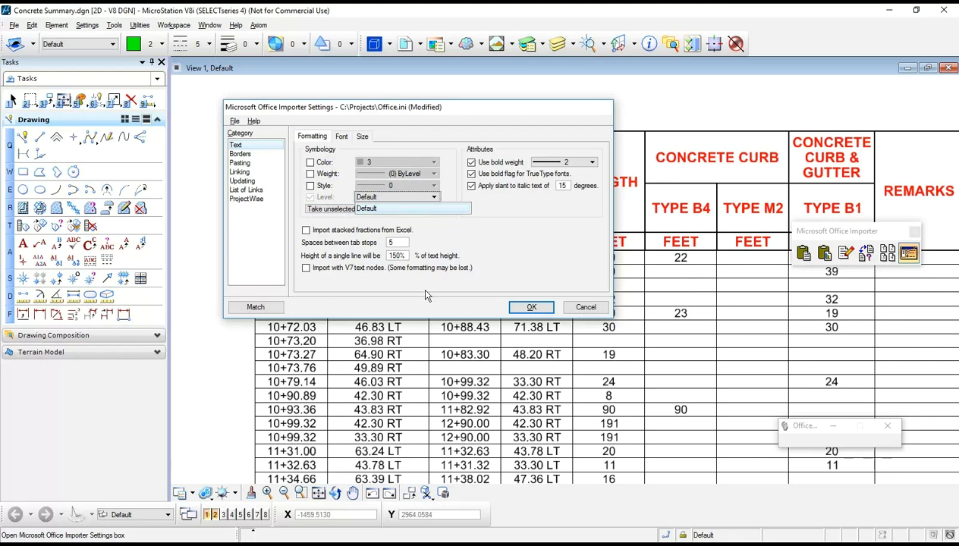
pyautogui.click(338, 191)
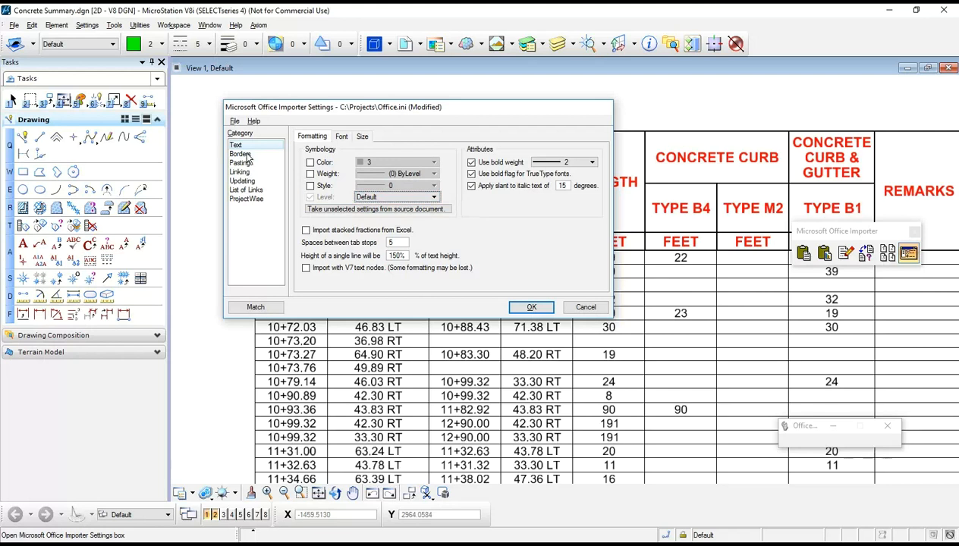
# Make imported text use the default font 003 ENGINEERING, browse the other fonts, and view the text size ratios.
pyautogui.click(340, 139)
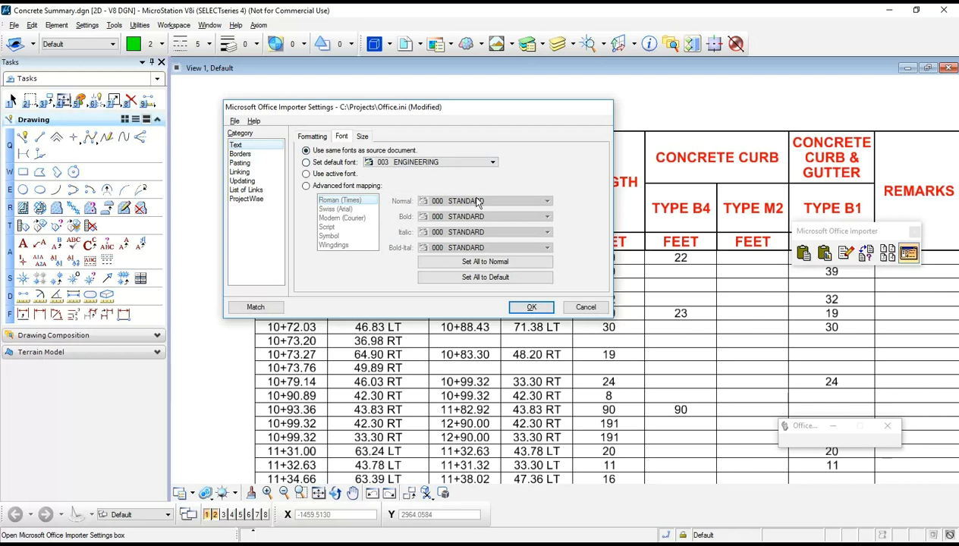
pyautogui.click(337, 163)
pyautogui.click(409, 162)
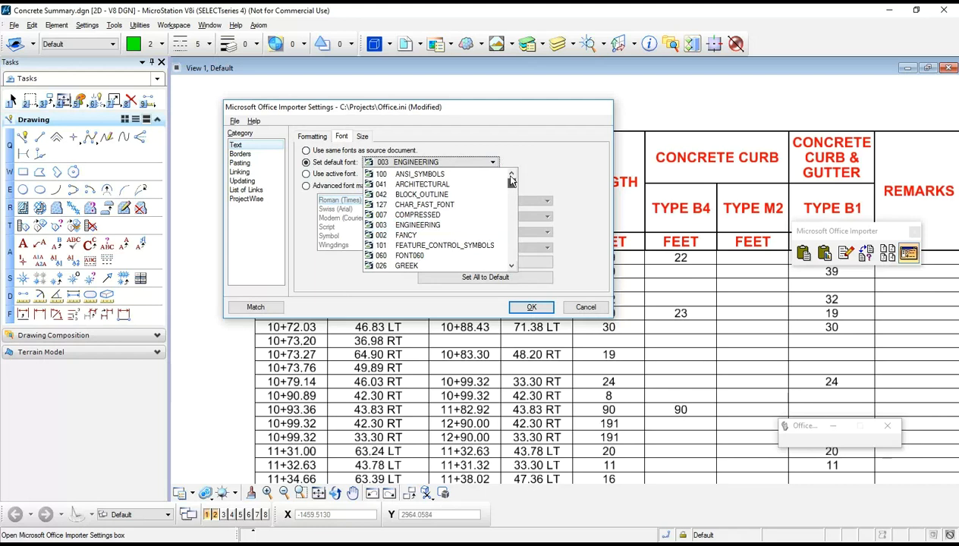
pyautogui.moveTo(511, 181); pyautogui.dragTo(518, 266)
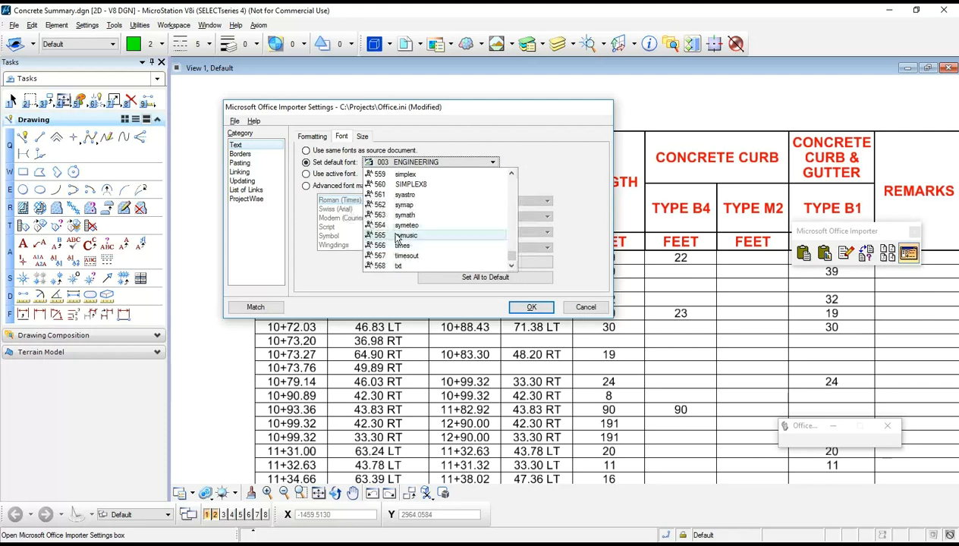
pyautogui.click(295, 212)
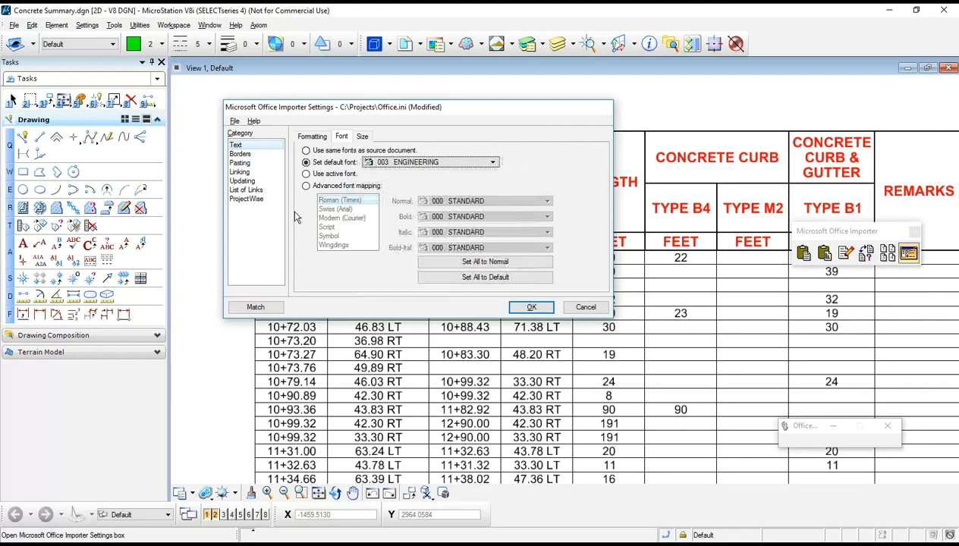
pyautogui.click(361, 136)
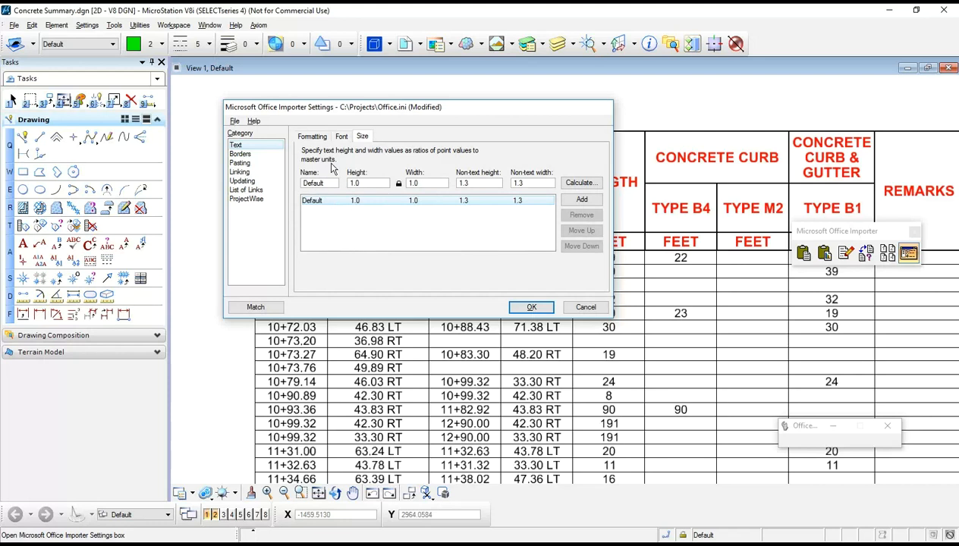
# View the importer's About page, highlighting the vendor's phone number and support e-mail, and return to the text formatting settings.
pyautogui.click(252, 121)
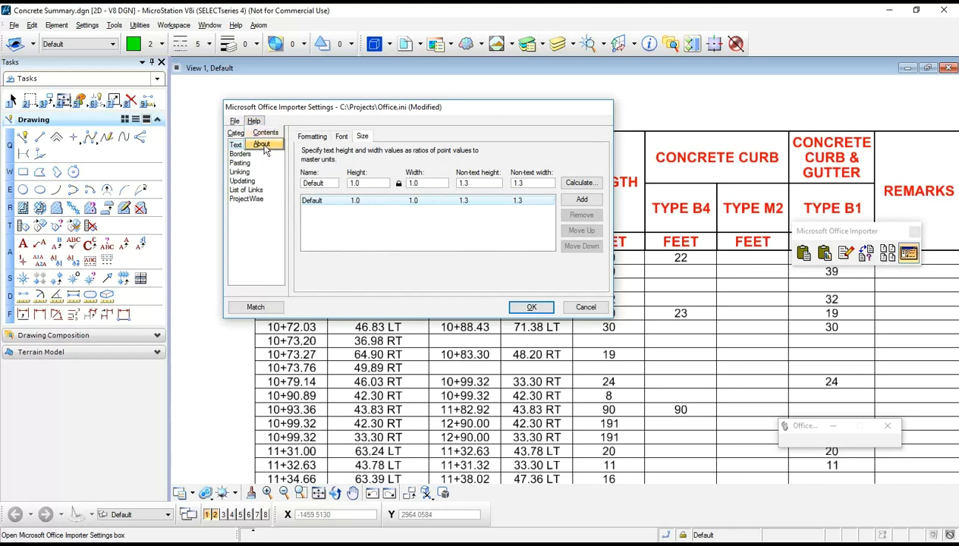
pyautogui.click(264, 143)
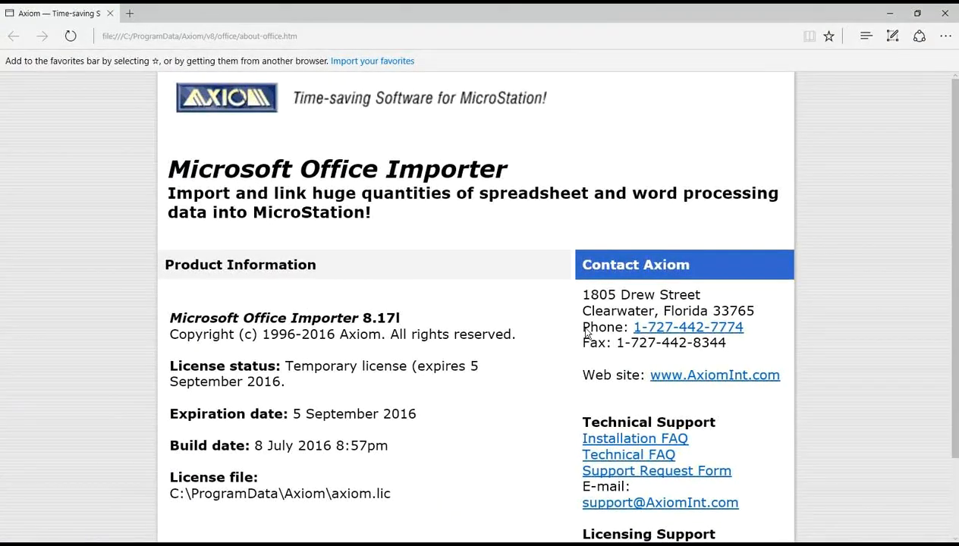
pyautogui.scroll(-2, 581, 327)
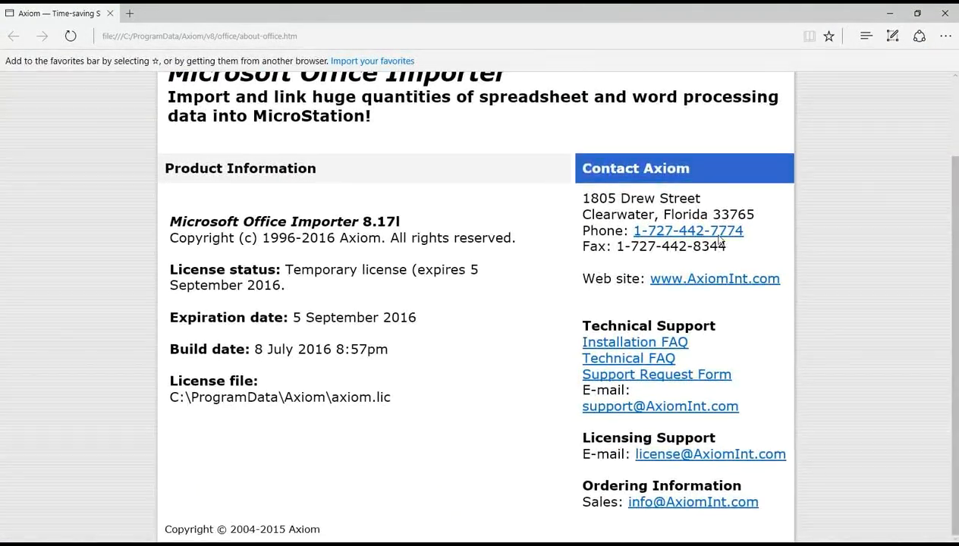
pyautogui.moveTo(747, 231); pyautogui.dragTo(629, 231)
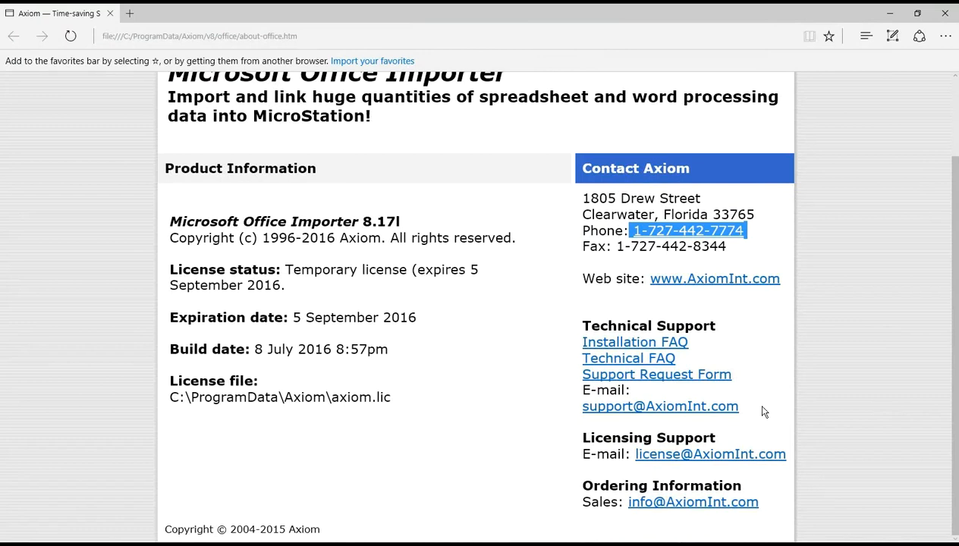
pyautogui.moveTo(763, 410); pyautogui.dragTo(582, 407)
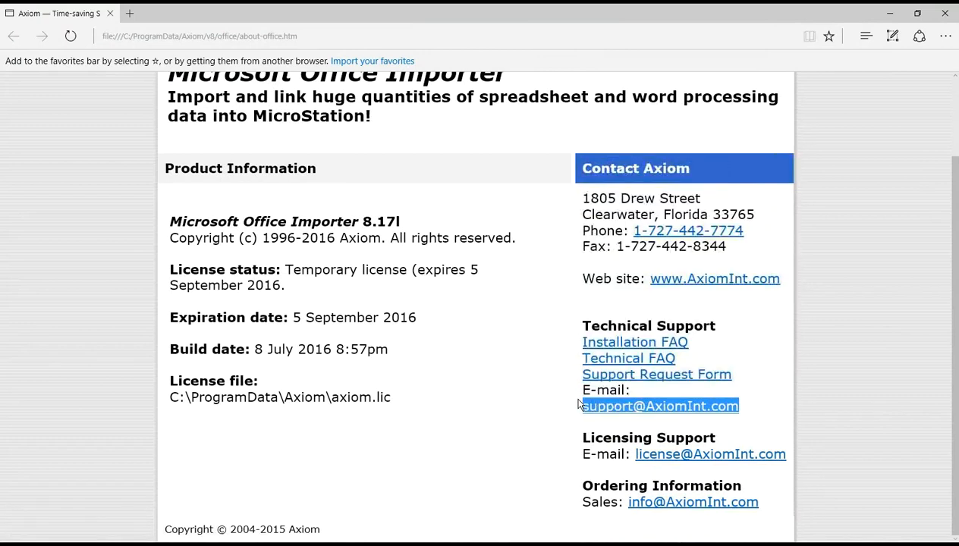
pyautogui.click(945, 13)
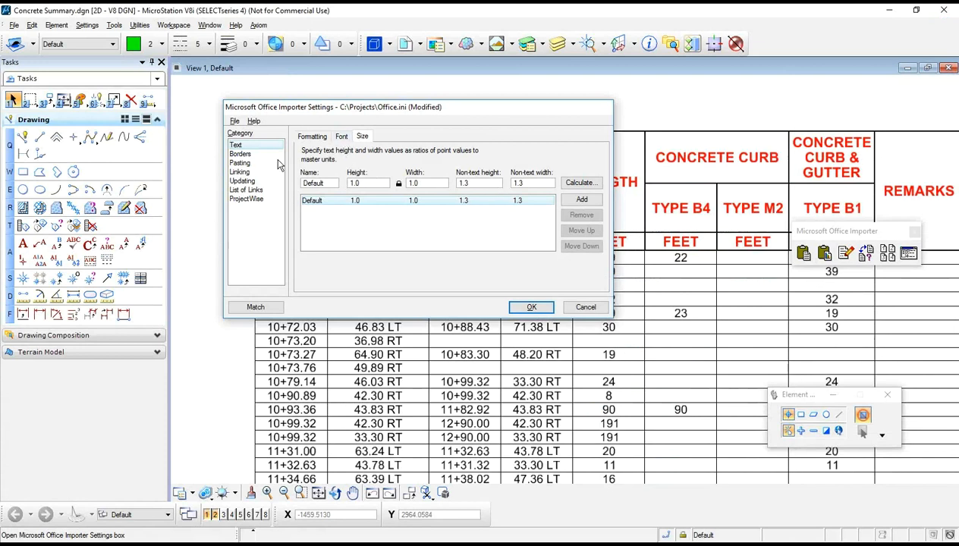
pyautogui.click(312, 137)
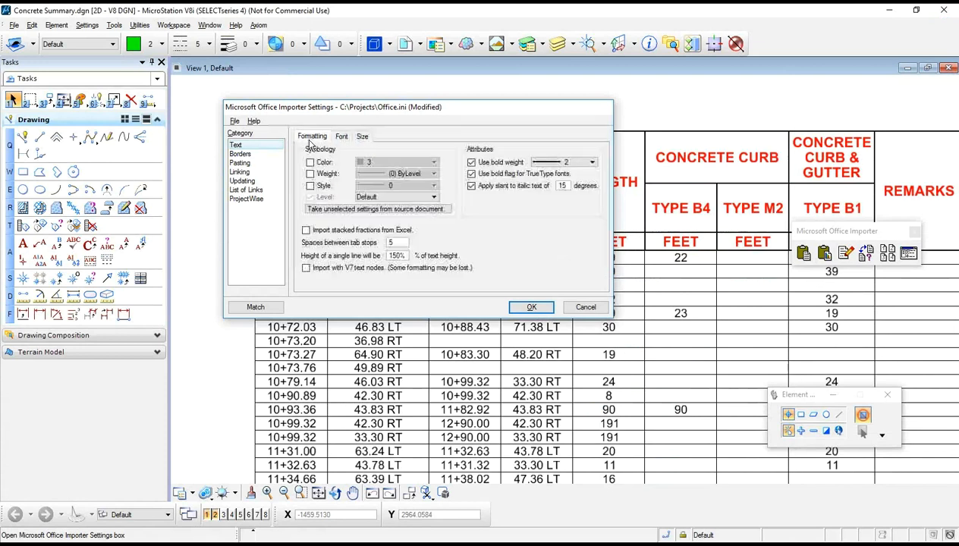
# Try the color override for imported table borders, browse the available colors, and turn the override off again.
pyautogui.click(243, 154)
pyautogui.click(240, 145)
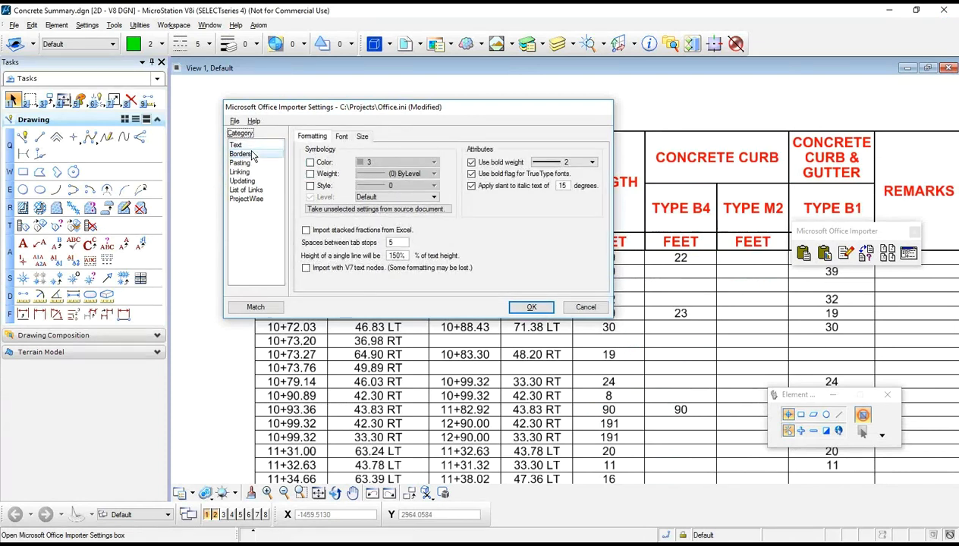
pyautogui.click(253, 155)
pyautogui.click(306, 148)
pyautogui.click(388, 147)
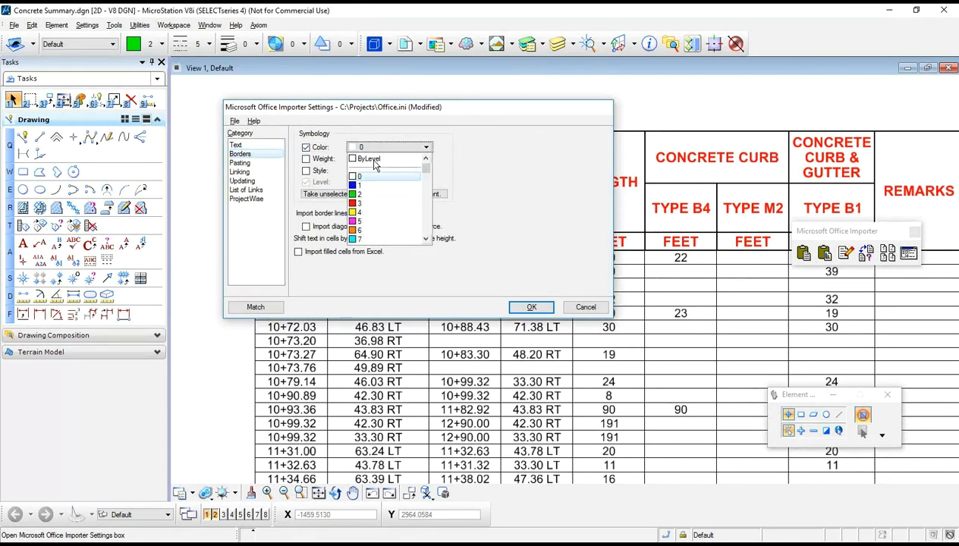
pyautogui.click(307, 147)
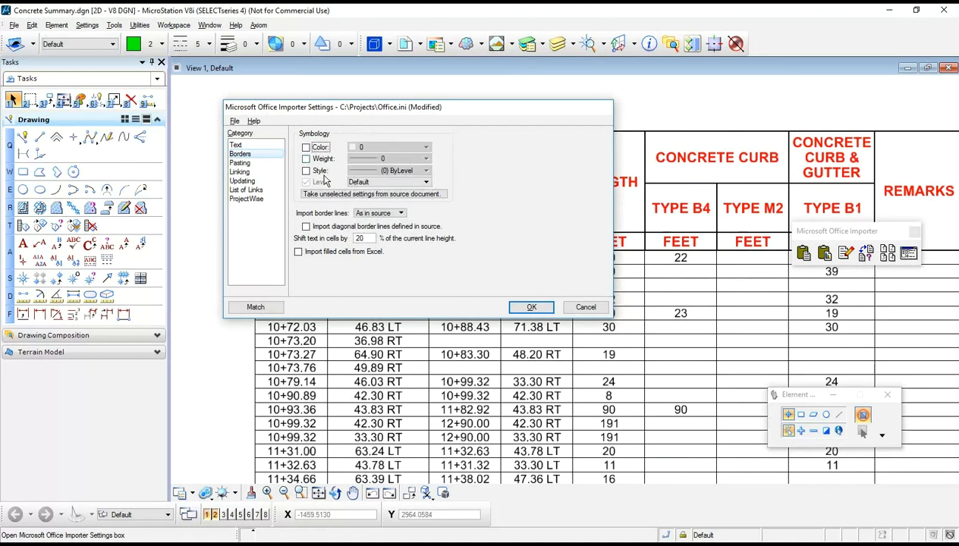
# Check the available border levels, and try importing filled cells from Excel before turning that option off again.
pyautogui.click(402, 182)
pyautogui.click(460, 187)
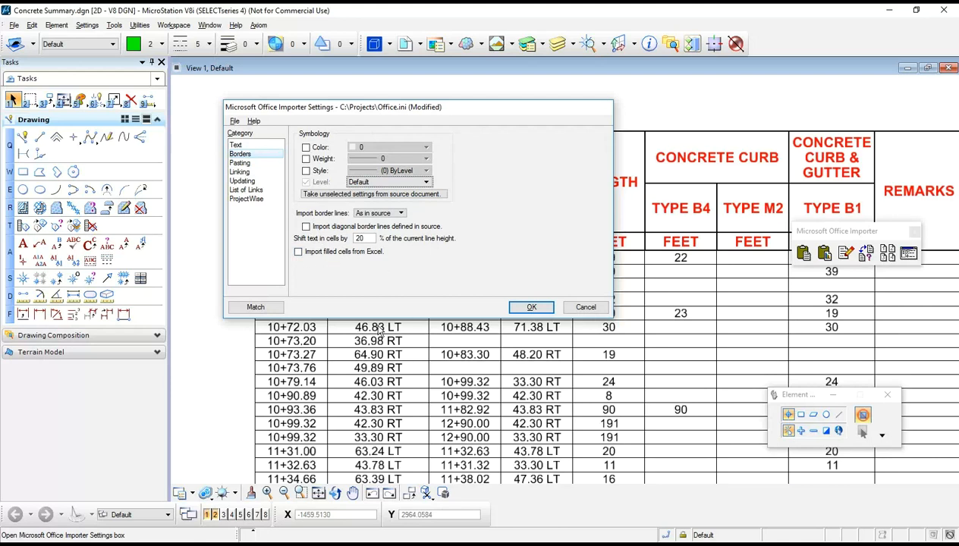
pyautogui.click(299, 253)
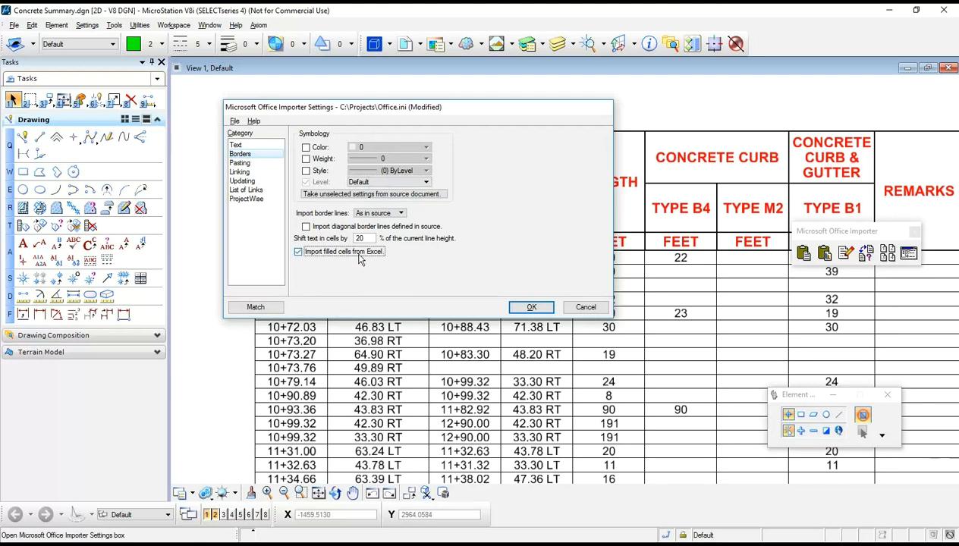
pyautogui.click(314, 254)
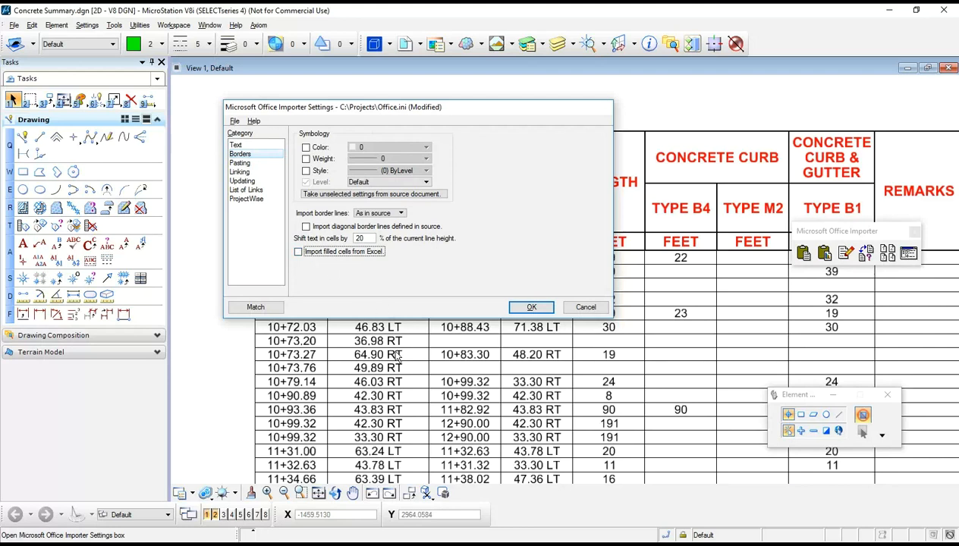
# In the pasting settings, turn splitting into columns off and on again, and re-enable repeating the XLS header in each column.
pyautogui.click(239, 163)
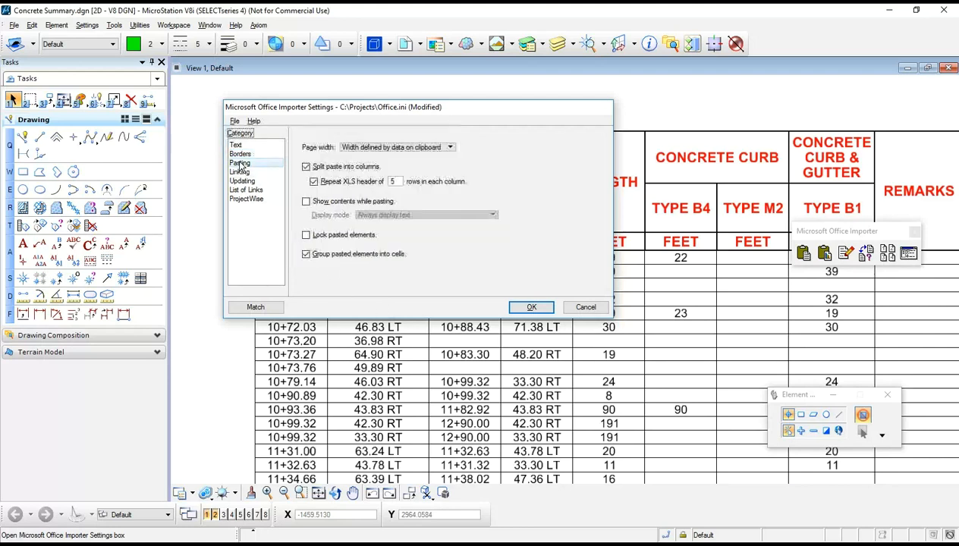
pyautogui.click(307, 168)
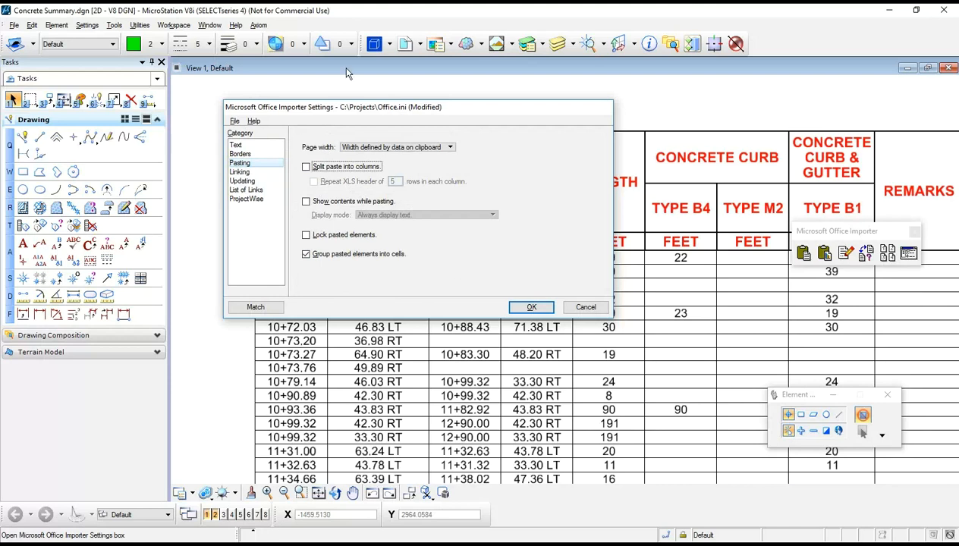
pyautogui.click(334, 166)
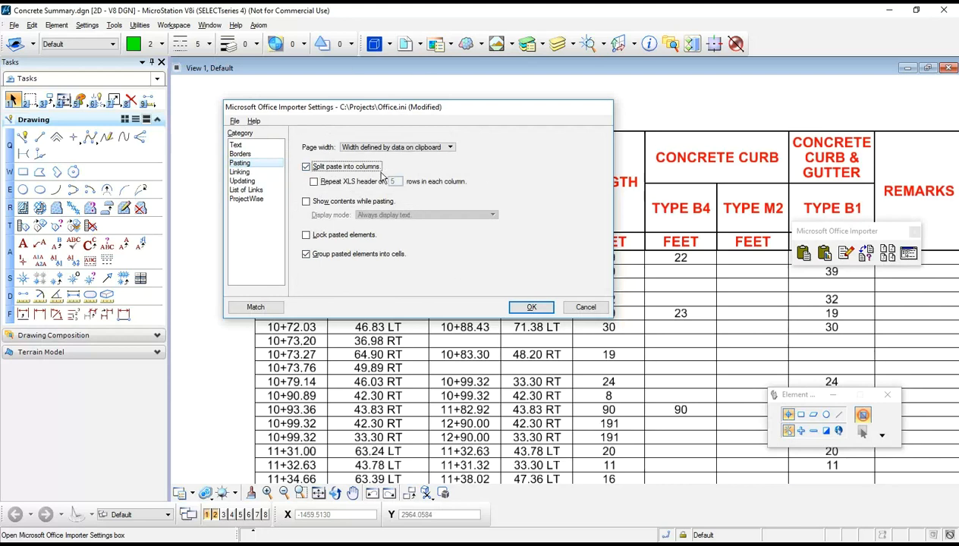
pyautogui.click(332, 185)
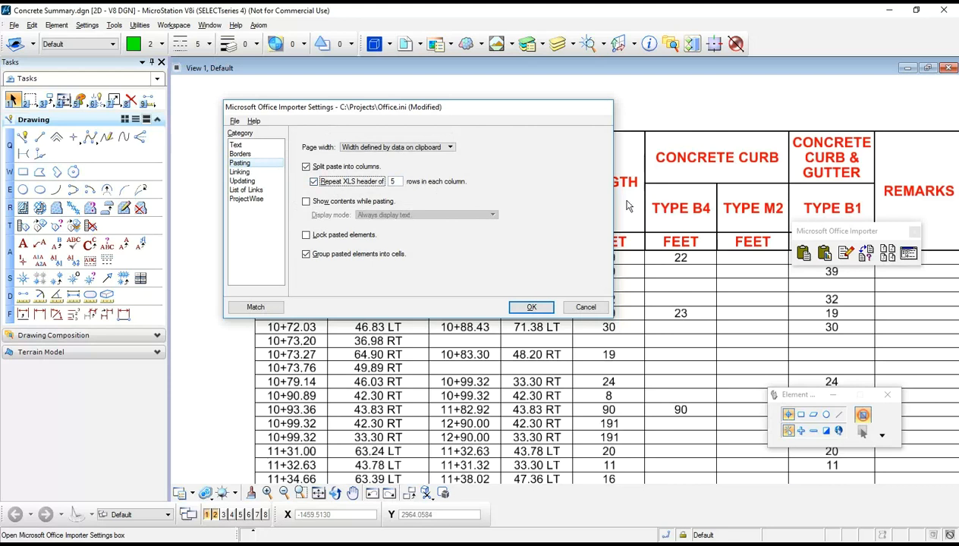
# Switch to Excel and copy the Concrete Summary Sheet from its title through row 21 on the Summary 2 sheet.
pyautogui.doubleClick(393, 183)
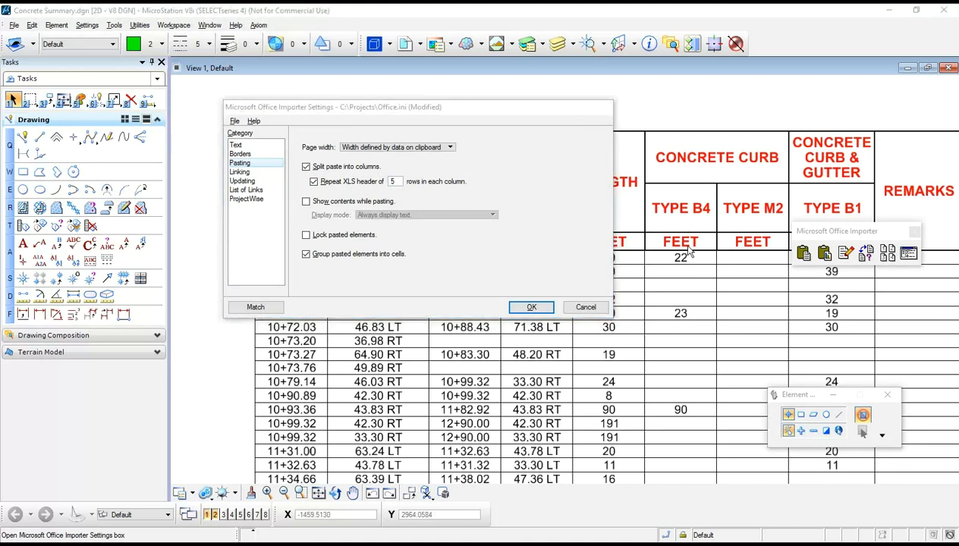
pyautogui.hotkey('alt', 'Tab')
pyautogui.moveTo(49, 165); pyautogui.dragTo(233, 260)
pyautogui.scroll(1, 233, 259)
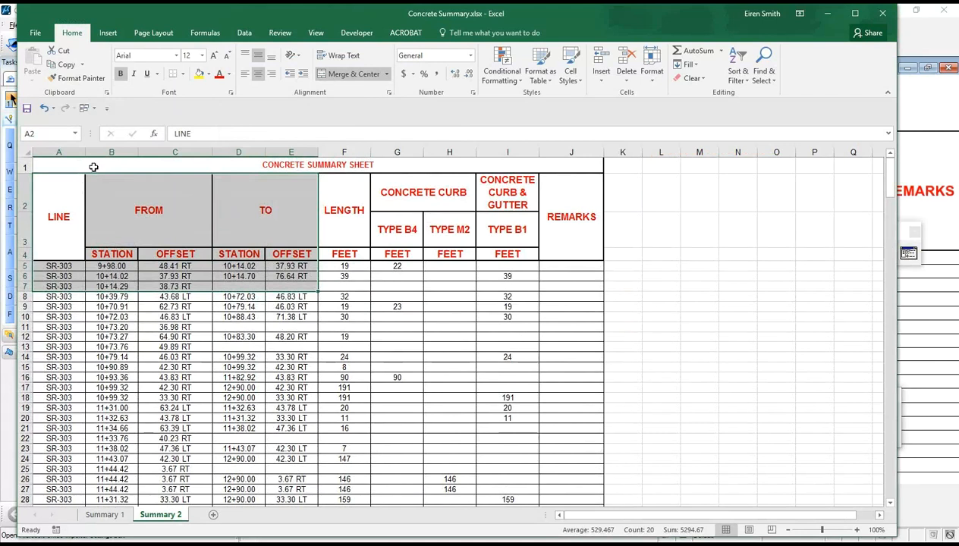
pyautogui.moveTo(95, 165); pyautogui.dragTo(303, 428)
pyautogui.hotkey('ctrl', 'c')
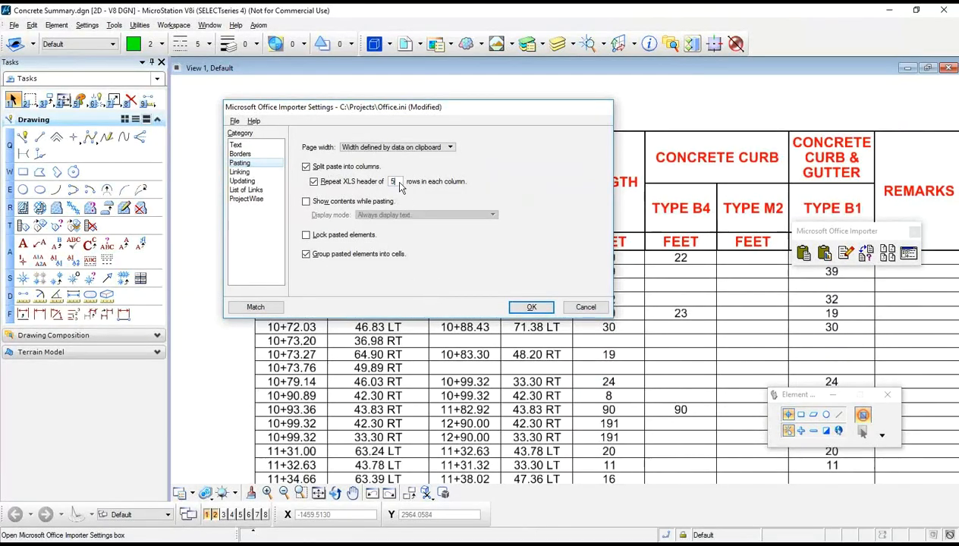
# Check the repeated header row count against the header rows in the Excel sheet, and accept the importer settings.
pyautogui.moveTo(401, 188); pyautogui.dragTo(386, 188)
pyautogui.hotkey('alt', 'Tab')
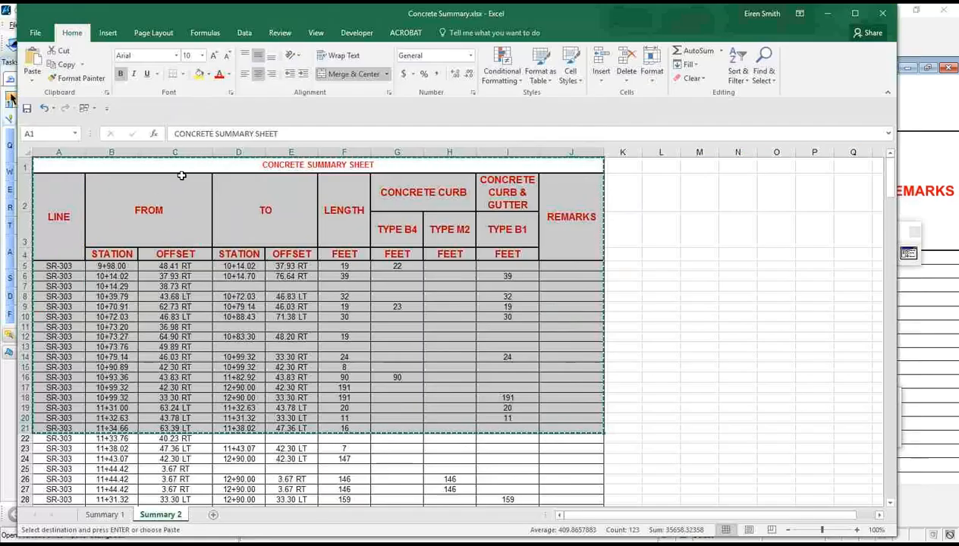
pyautogui.hotkey('alt', 'Tab')
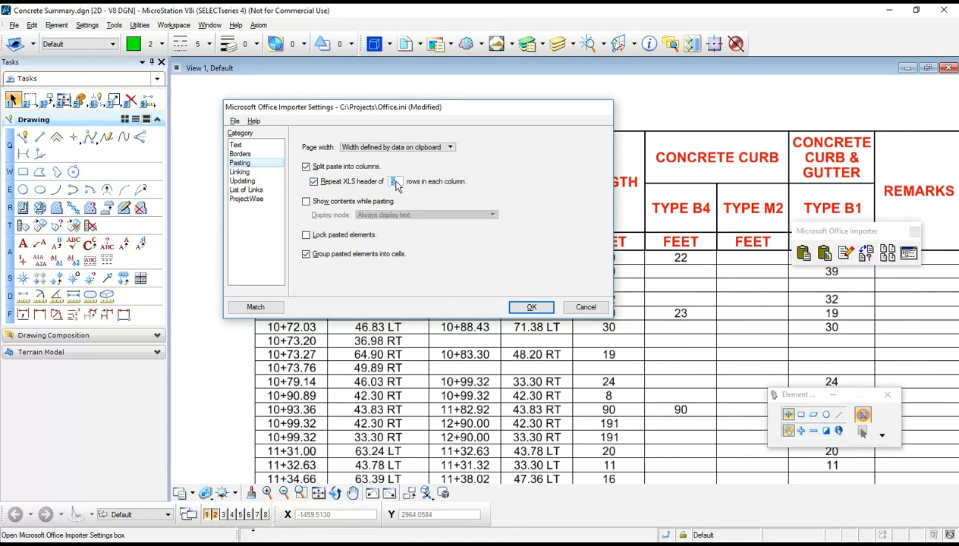
pyautogui.moveTo(396, 181); pyautogui.dragTo(390, 183)
pyautogui.click(531, 307)
pyautogui.click(804, 254)
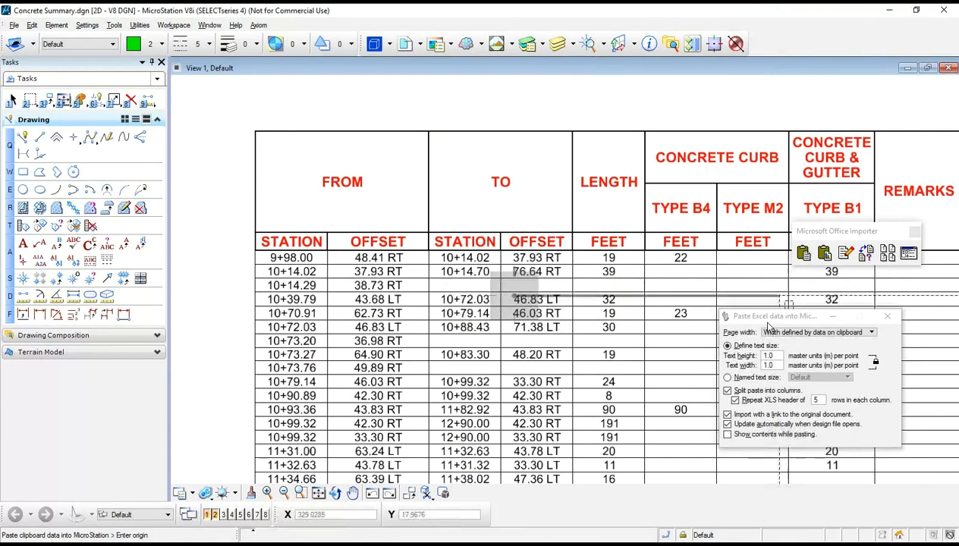
pyautogui.click(815, 400)
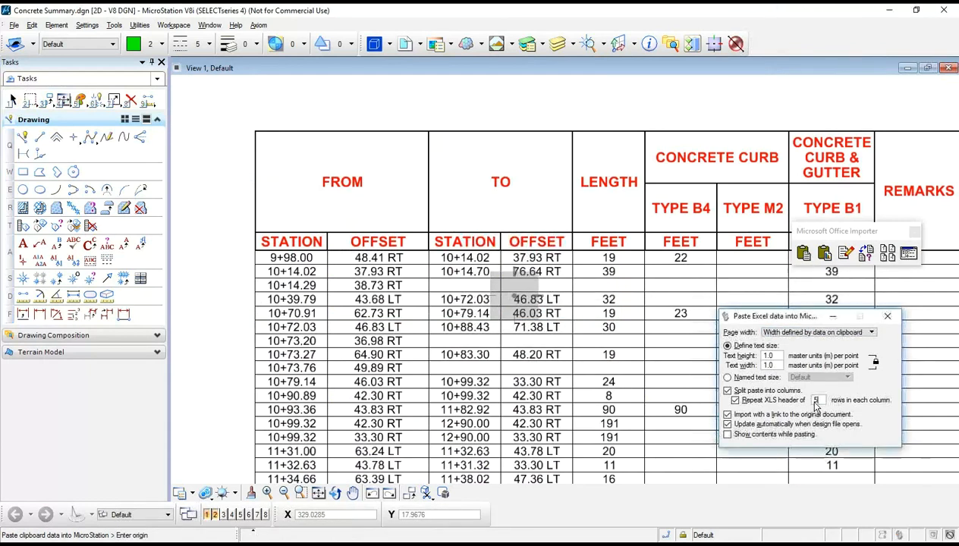
pyautogui.write('4')
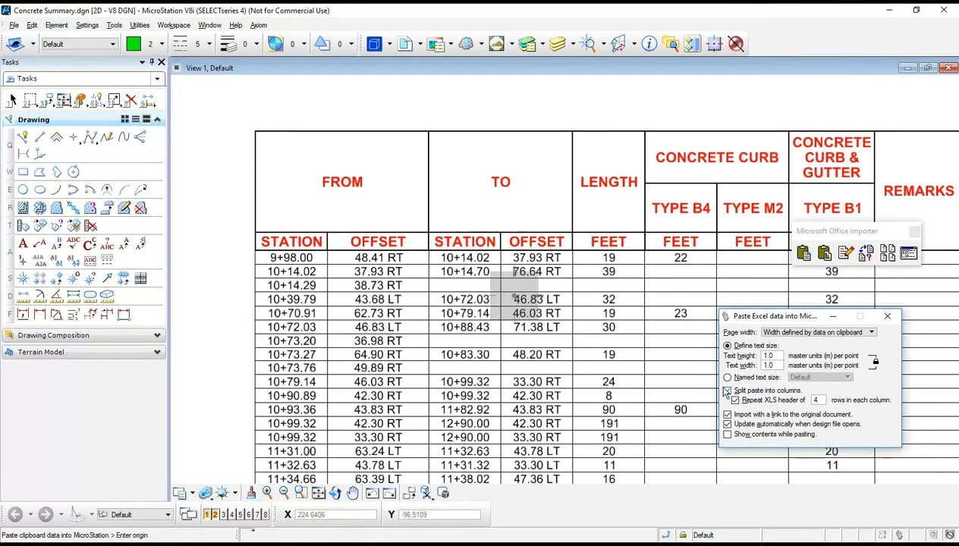
pyautogui.scroll(-5, 545, 346)
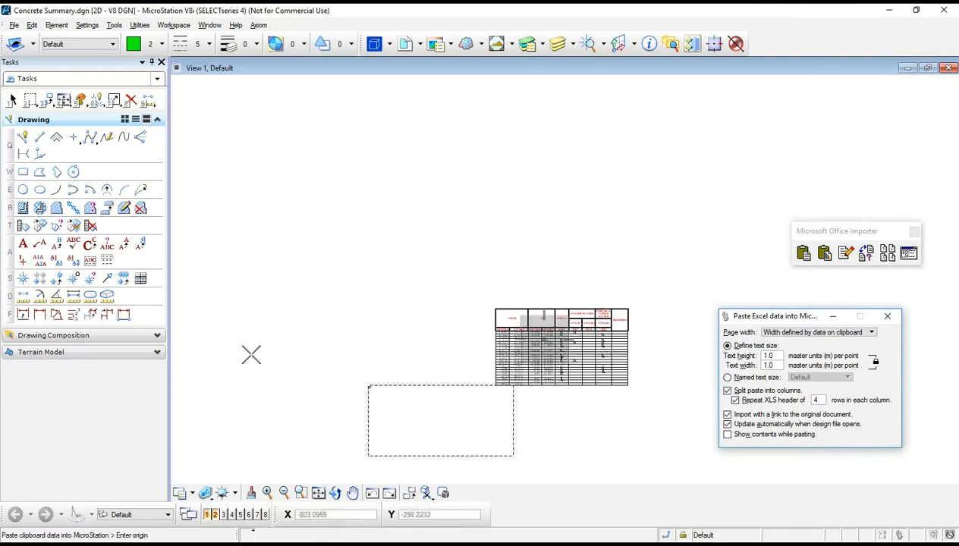
pyautogui.click(204, 296)
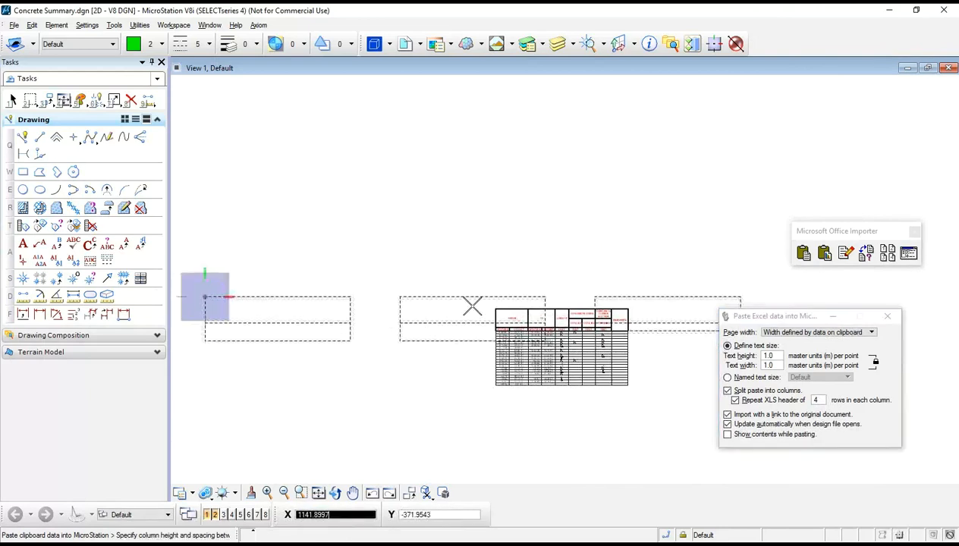
pyautogui.rightClick(460, 295)
pyautogui.click(548, 346)
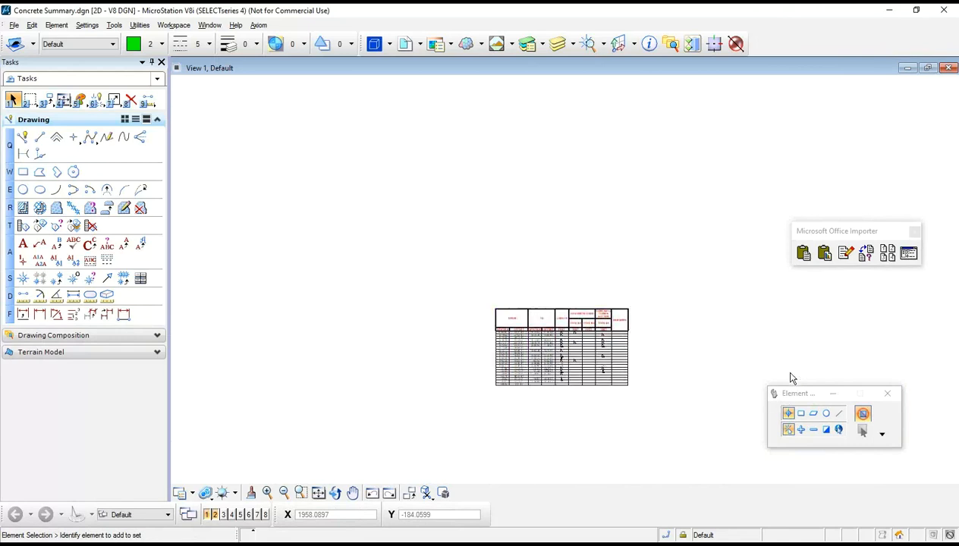
# Paste the copied Excel range as linked tables above the existing table, split into columns with a repeated header of 4 rows.
pyautogui.click(803, 255)
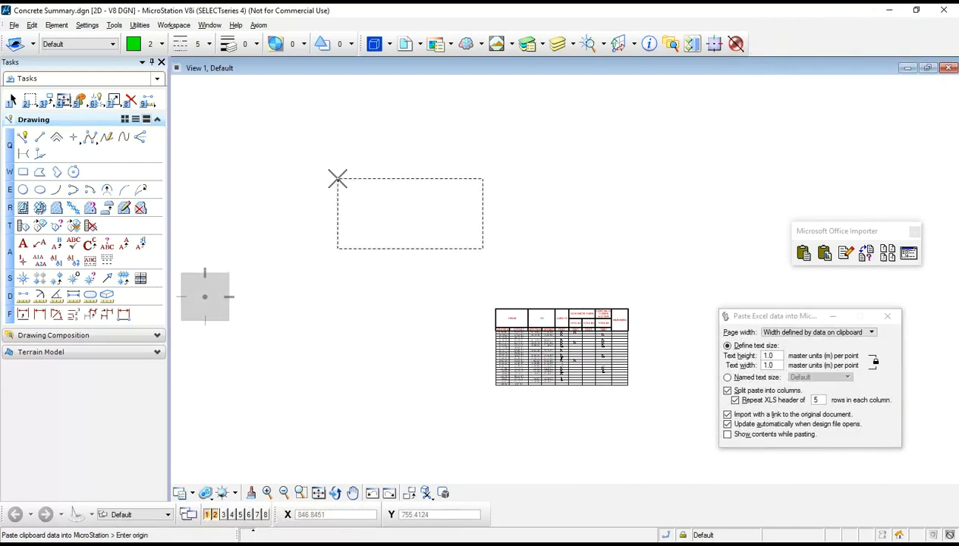
pyautogui.doubleClick(815, 400)
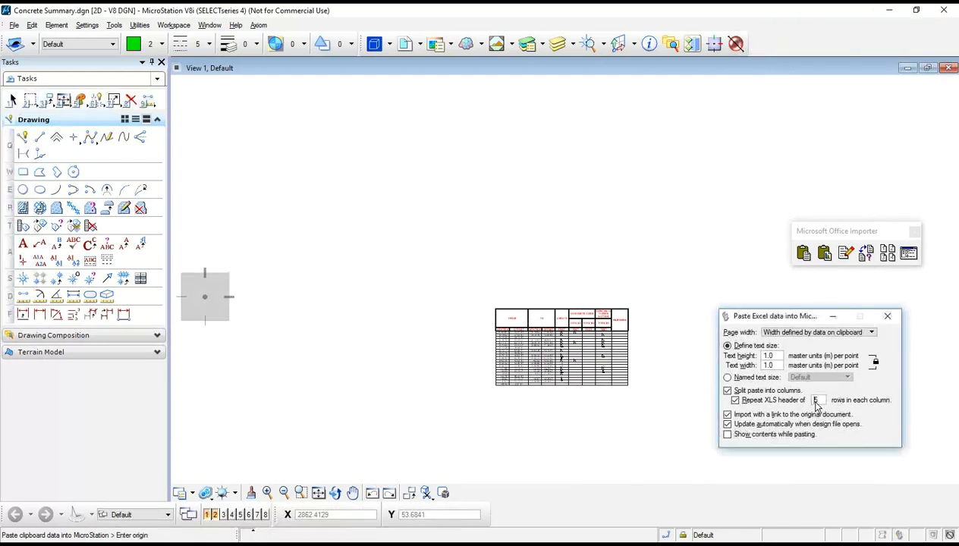
pyautogui.write('4')
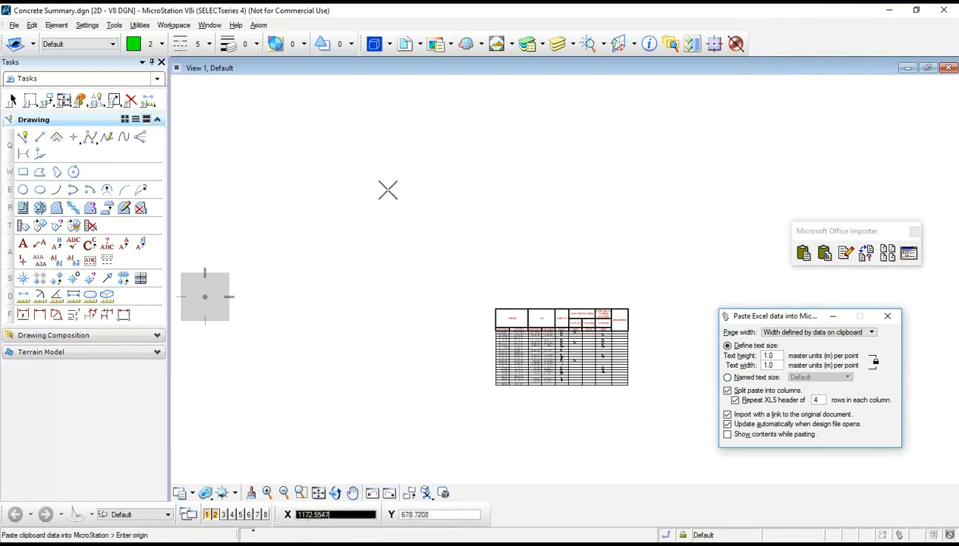
pyautogui.click(388, 190)
pyautogui.click(547, 237)
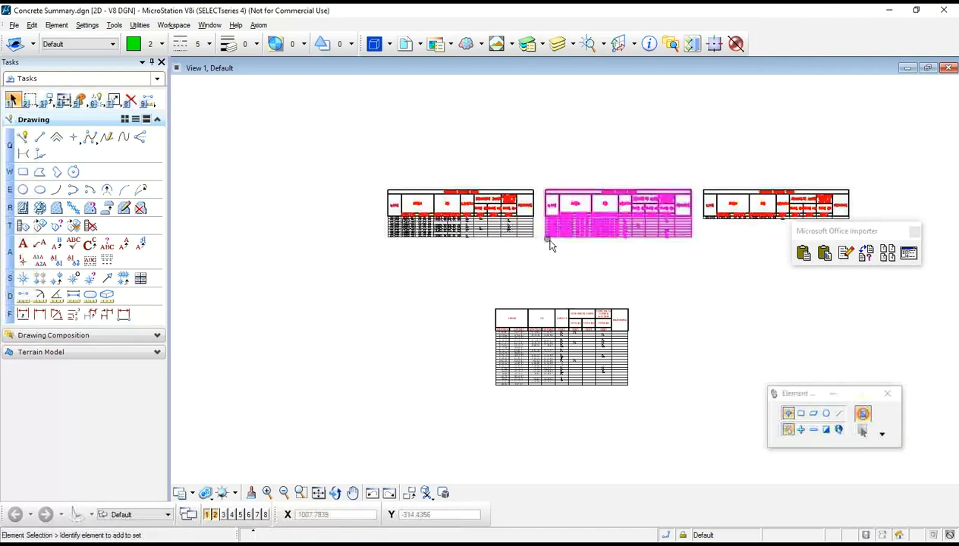
# Examine the split tables, checking the repeated headers and how the station rows continue from one table to the next.
pyautogui.scroll(2, 604, 219)
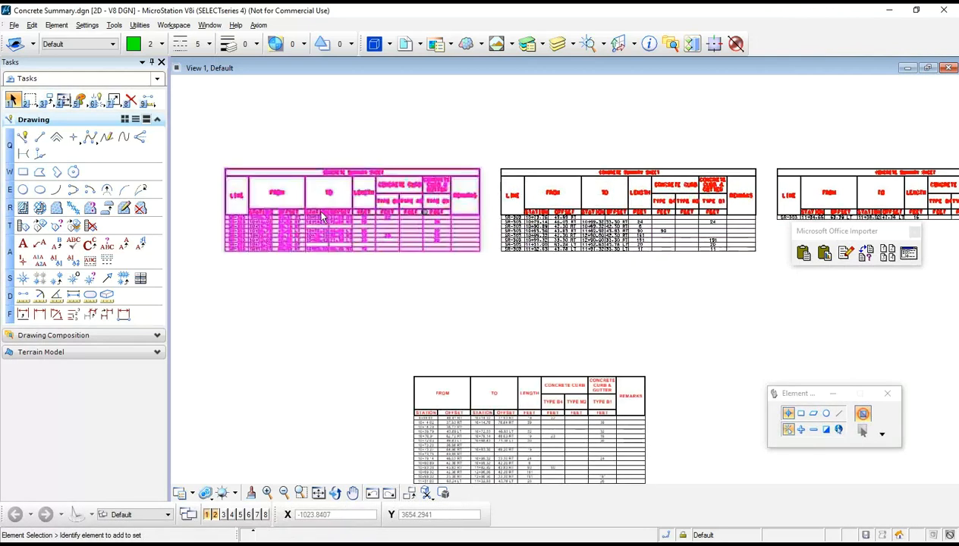
pyautogui.scroll(2, 250, 216)
pyautogui.scroll(3, 228, 218)
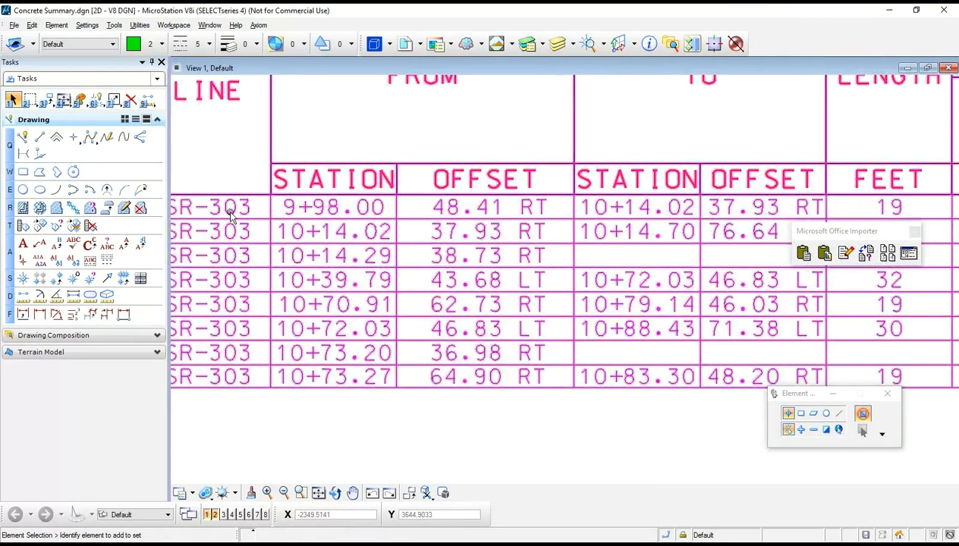
pyautogui.scroll(-3, 258, 243)
pyautogui.scroll(-2, 425, 227)
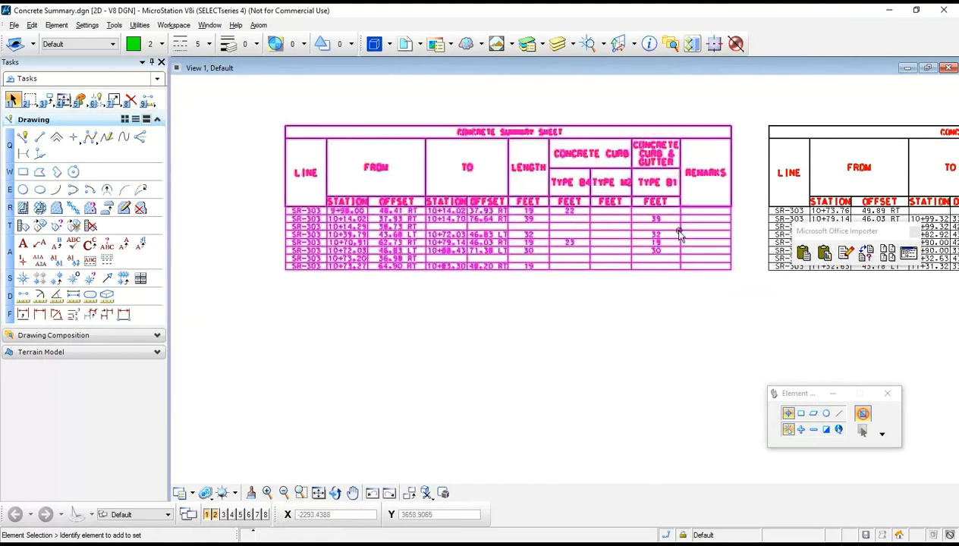
pyautogui.scroll(4, 842, 216)
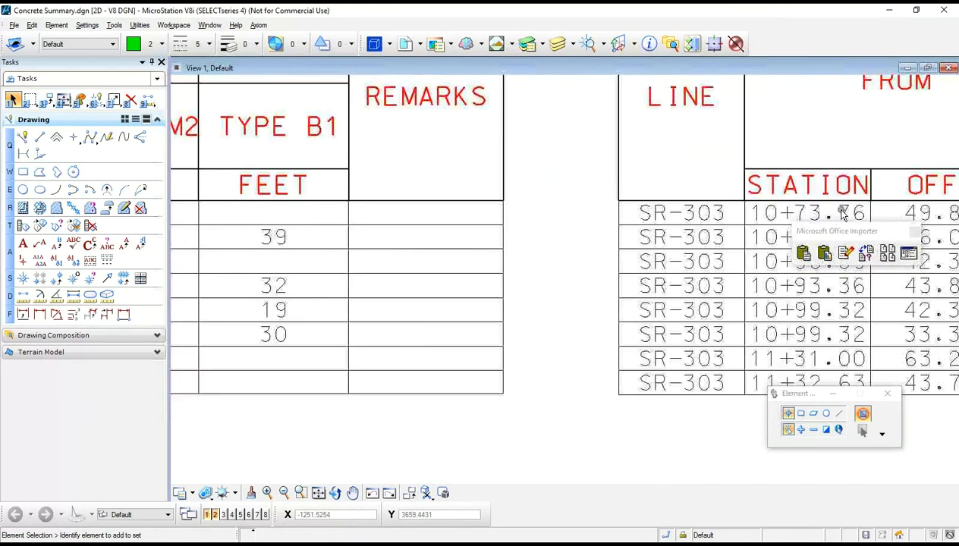
pyautogui.scroll(-3, 842, 217)
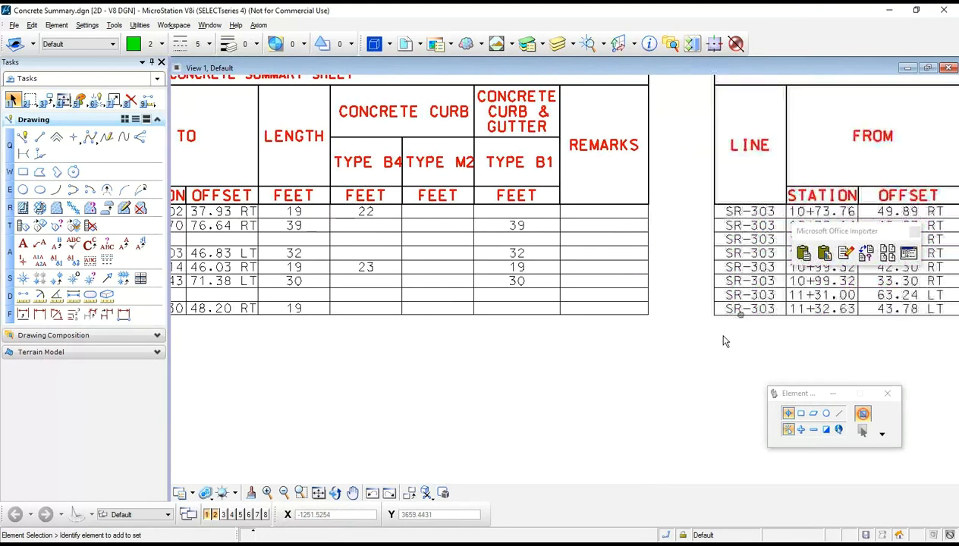
pyautogui.scroll(-3, 717, 340)
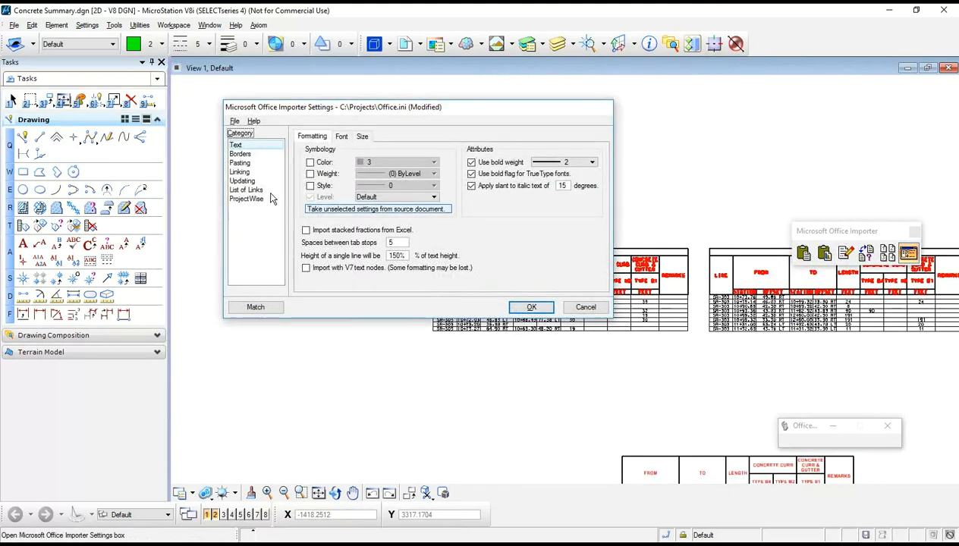
# In the importer's pasting settings, split pastes into columns with a repeated XLS header, and check the header rows in the Excel sheet.
pyautogui.click(242, 163)
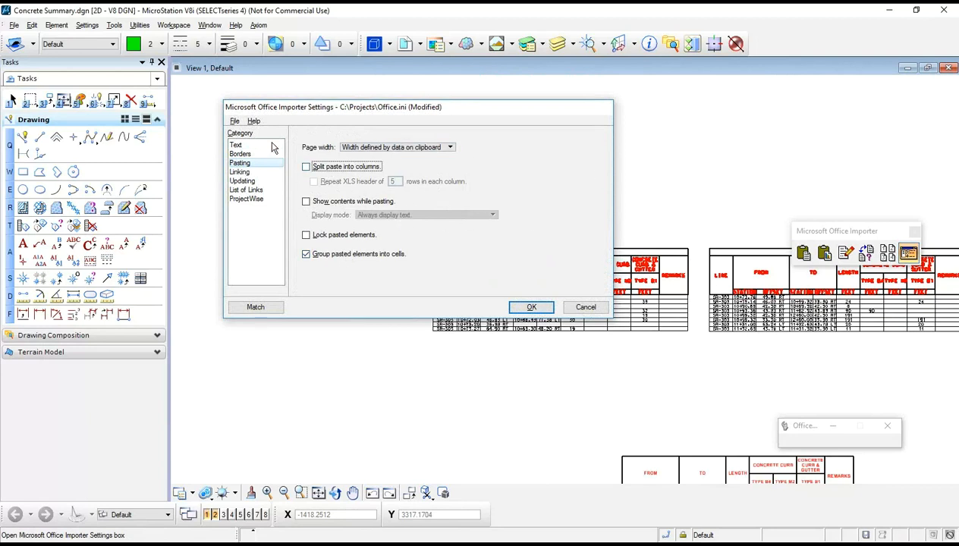
pyautogui.click(314, 167)
pyautogui.click(314, 182)
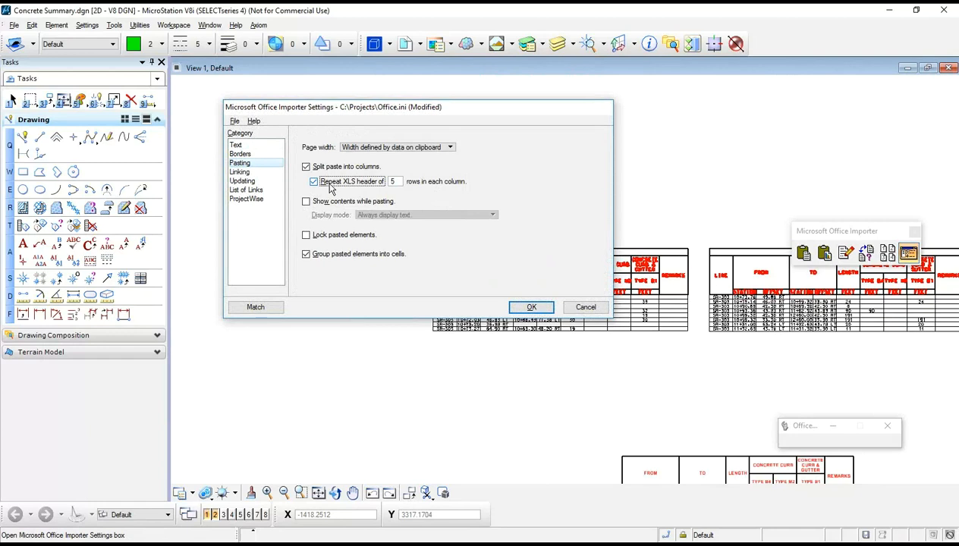
pyautogui.click(394, 182)
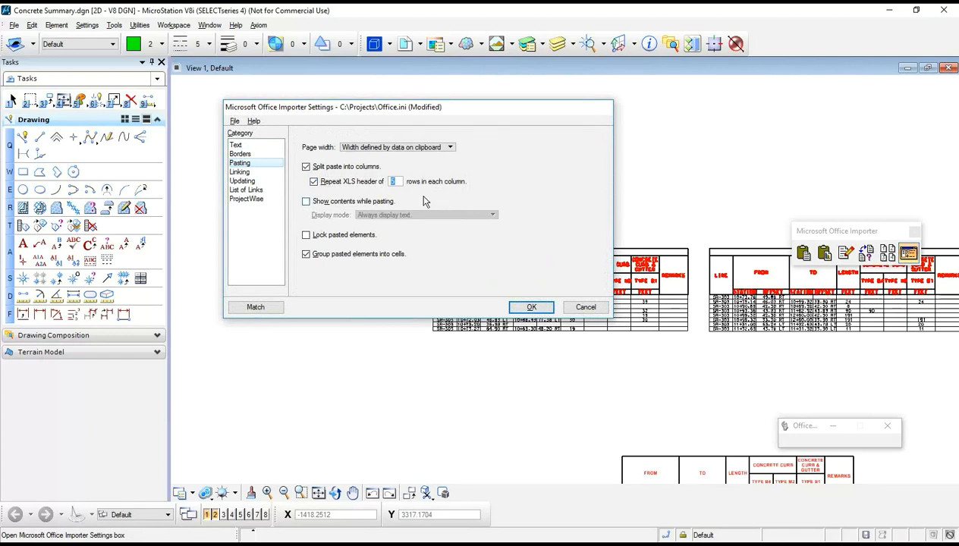
pyautogui.hotkey('alt', 'Tab')
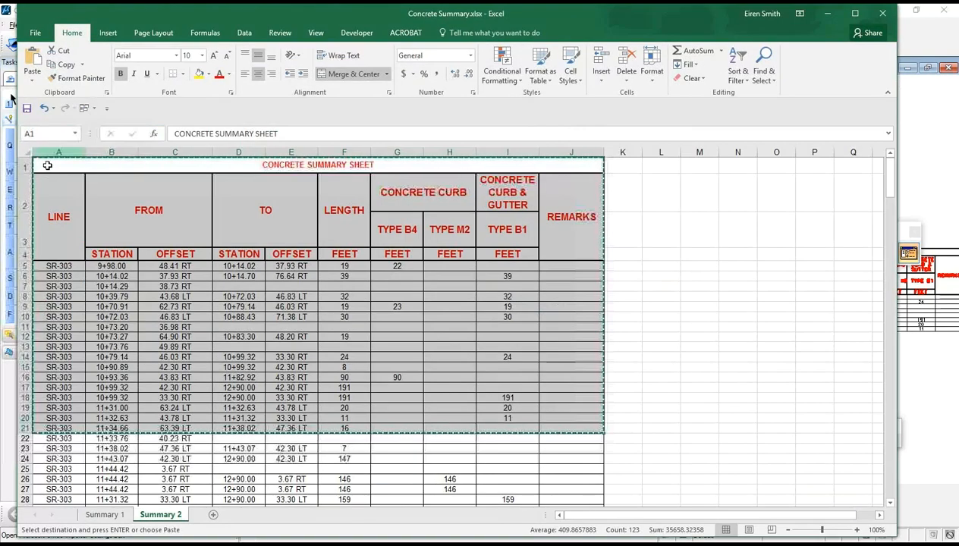
pyautogui.hotkey('alt', 'Tab')
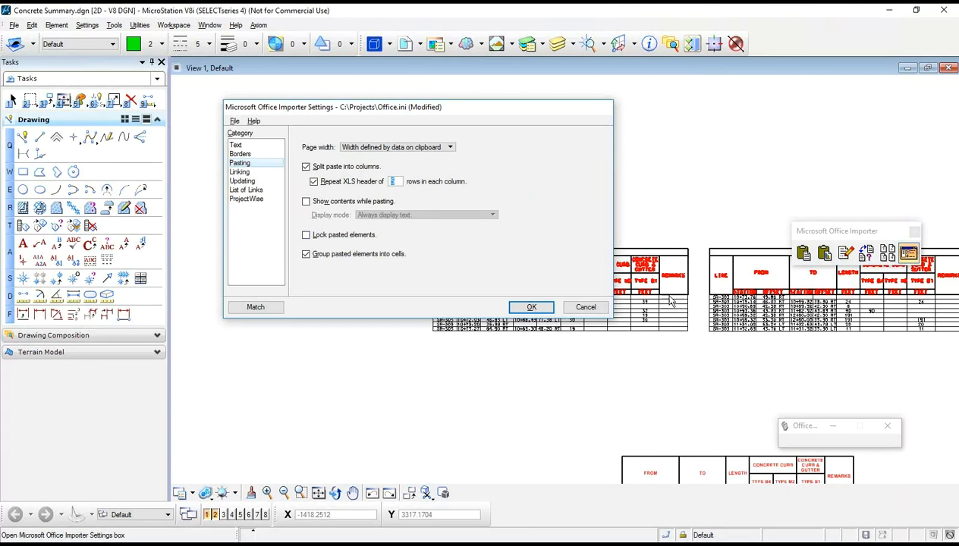
# Turn on locking of pasted elements, accept the importer settings, and try to move the first split table.
pyautogui.click(322, 235)
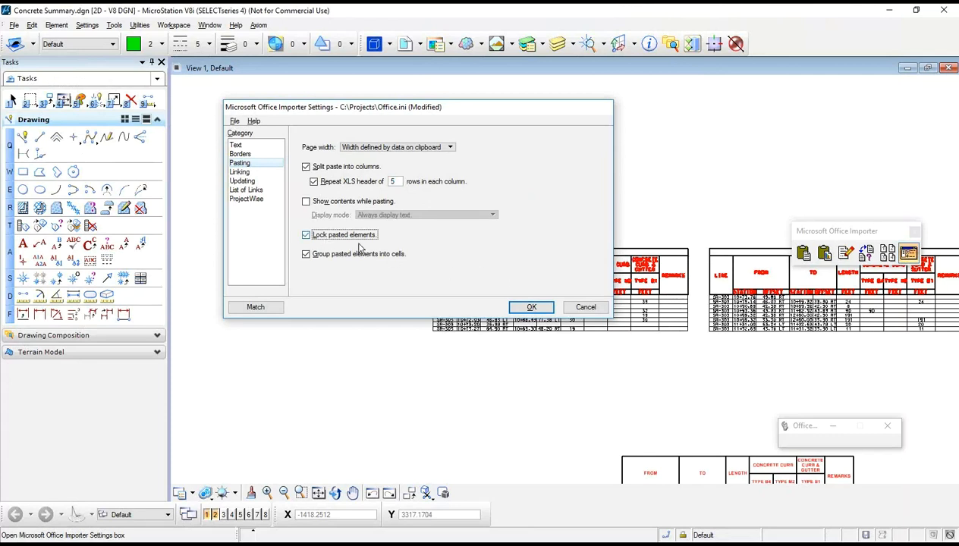
pyautogui.click(529, 308)
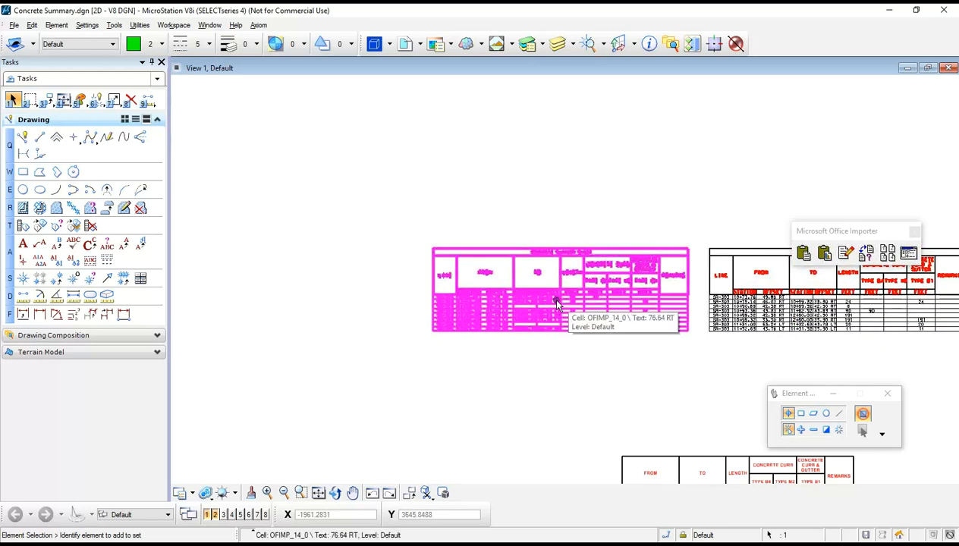
pyautogui.moveTo(556, 304); pyautogui.dragTo(607, 317)
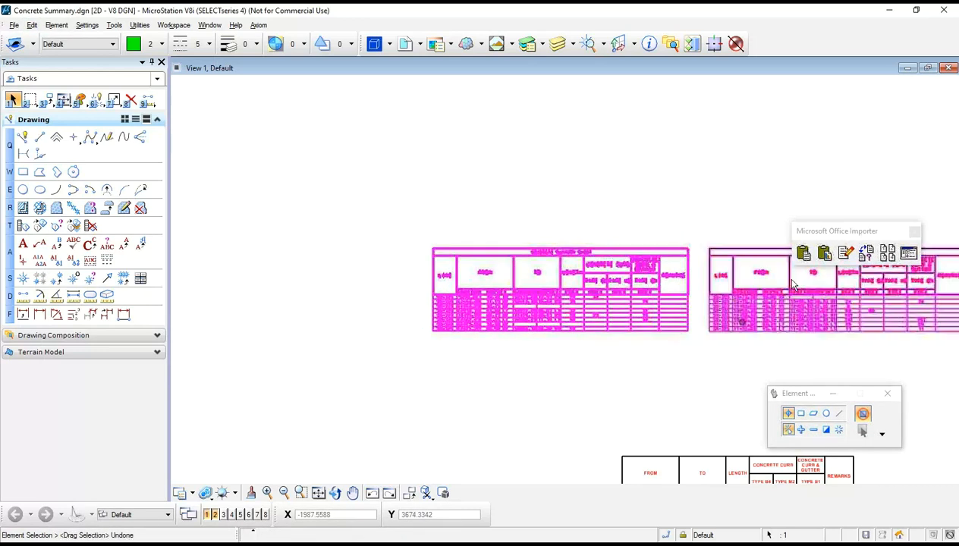
# Review the importer's border, pasting and linking settings, and choose Relative Path for saving source document paths.
pyautogui.click(908, 253)
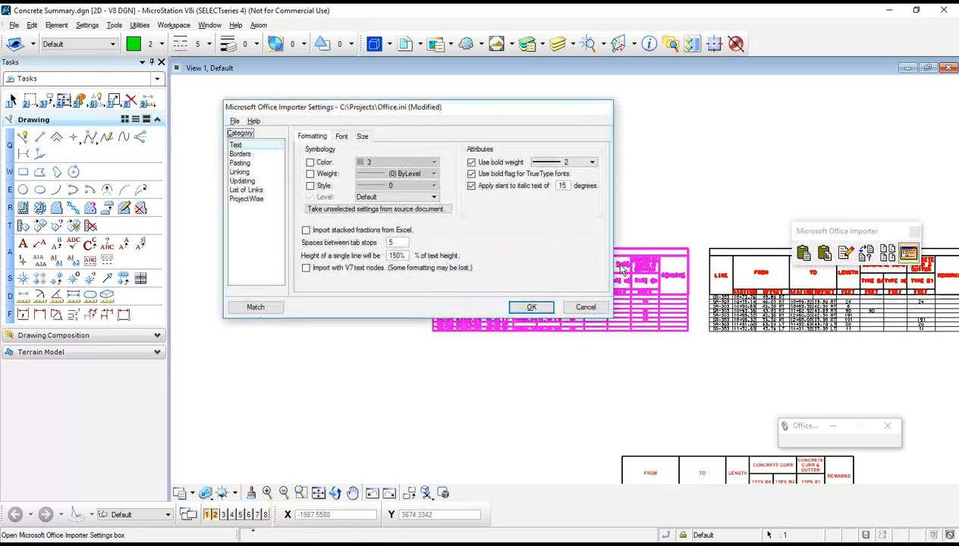
pyautogui.click(243, 154)
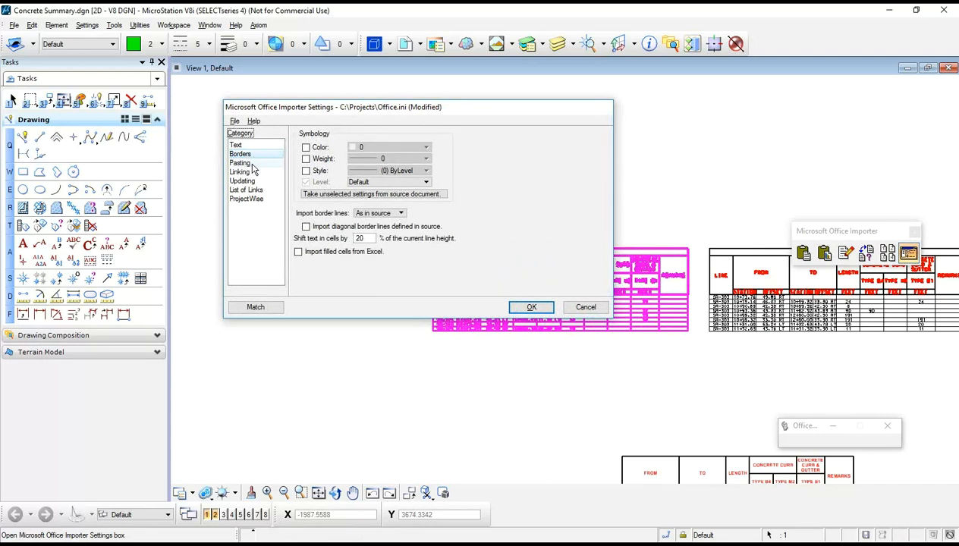
pyautogui.click(246, 164)
pyautogui.click(241, 172)
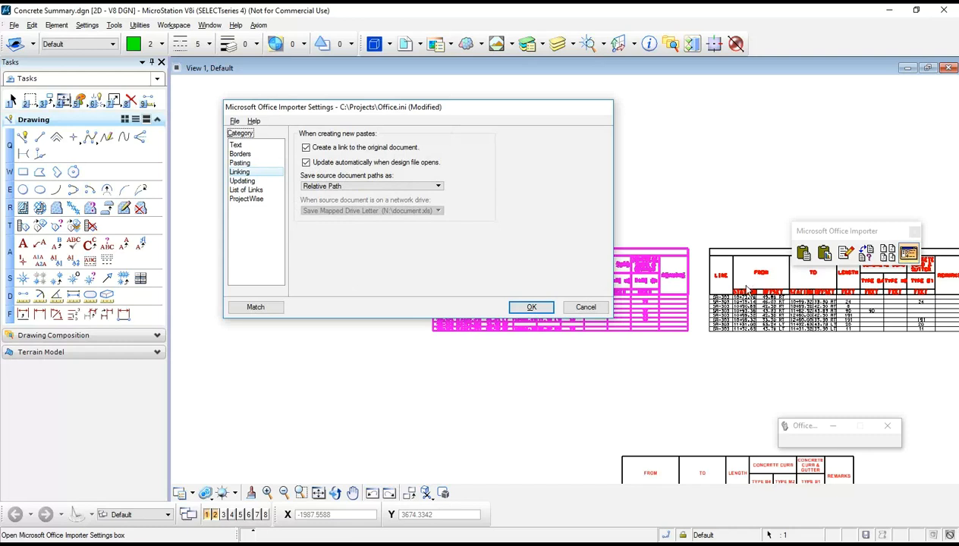
pyautogui.click(311, 190)
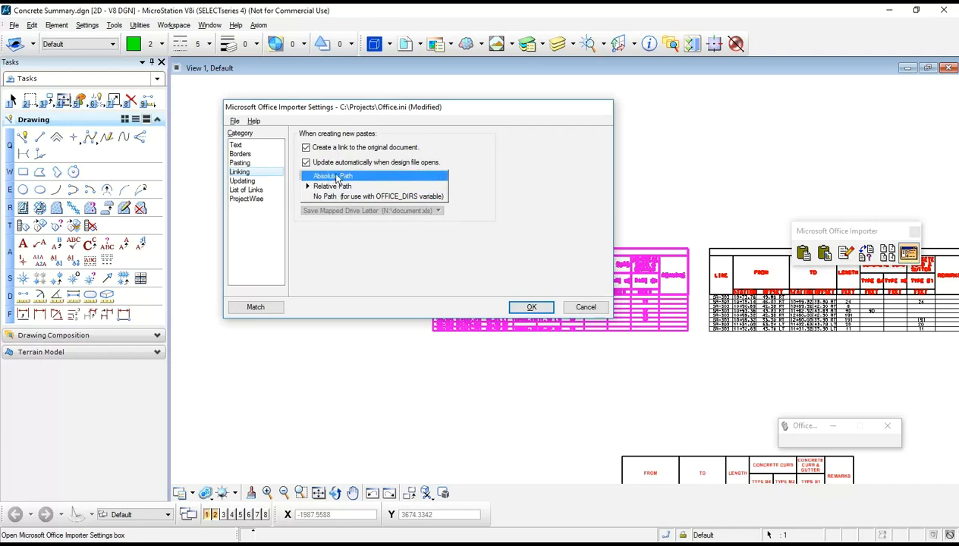
pyautogui.click(333, 186)
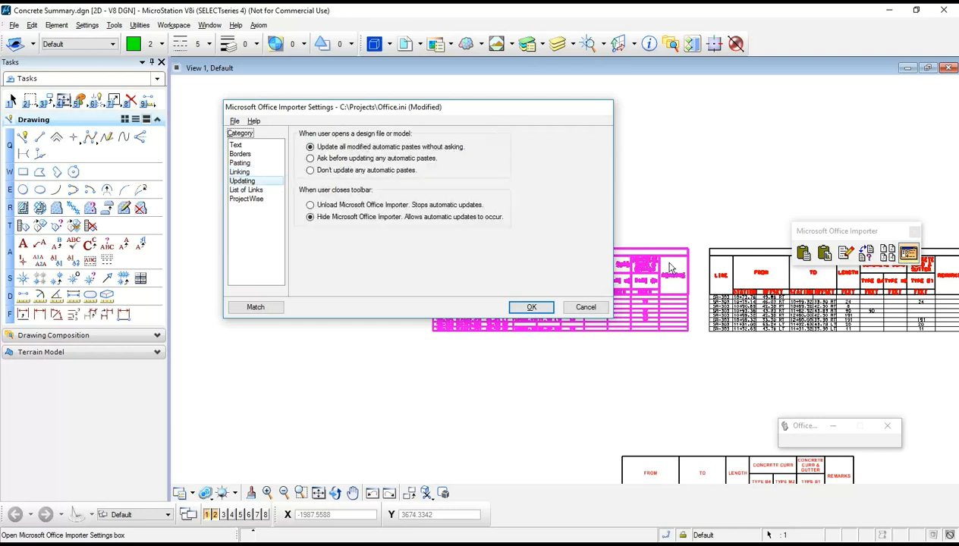
# Compare the update options for opening a design file, ending on Update all modified automatic pastes without asking.
pyautogui.click(310, 170)
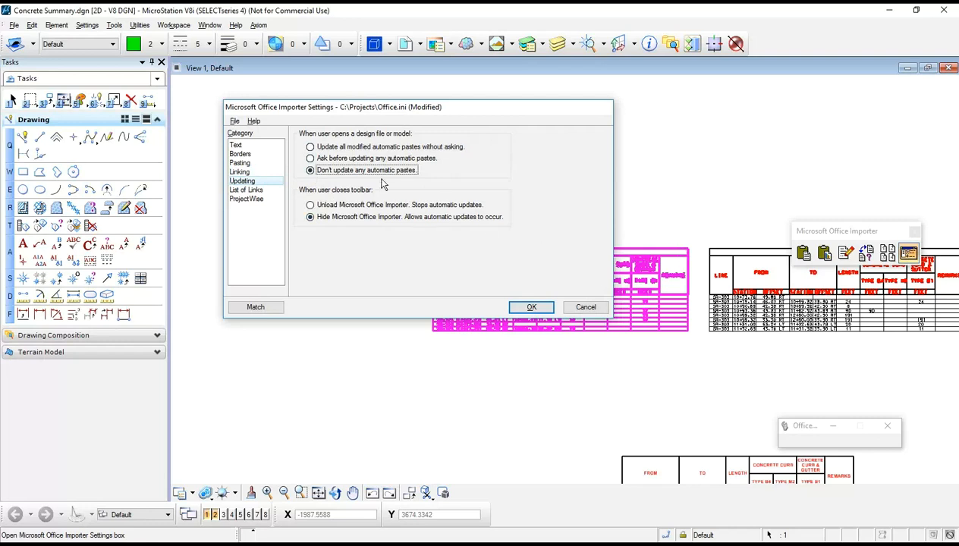
pyautogui.click(309, 159)
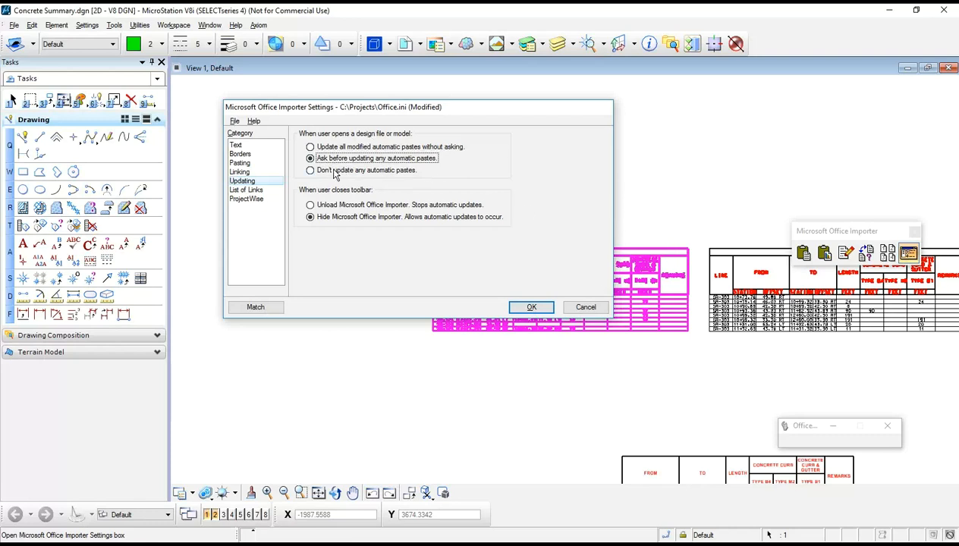
pyautogui.click(331, 172)
pyautogui.click(331, 159)
pyautogui.click(341, 148)
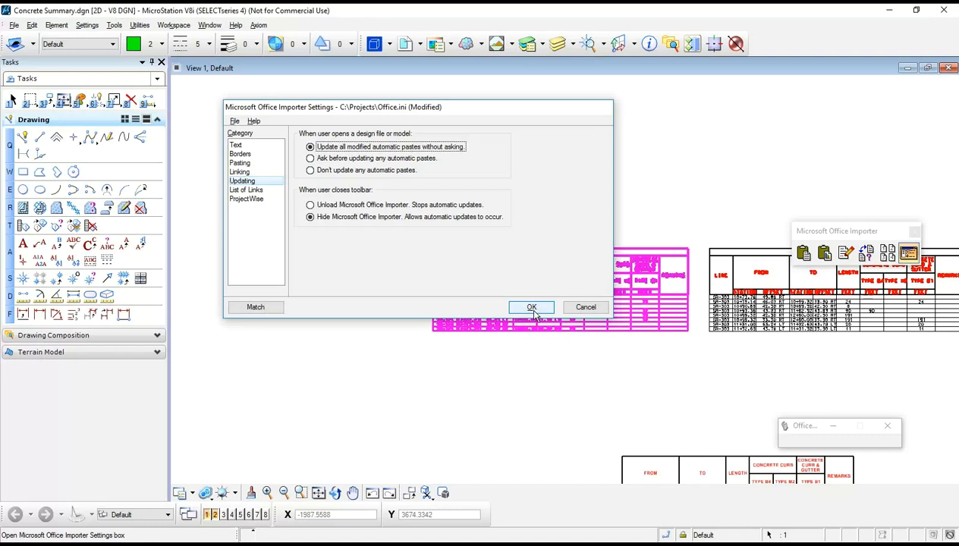
# Review the List of Links and ProjectWise settings, and accept the importer settings.
pyautogui.click(257, 190)
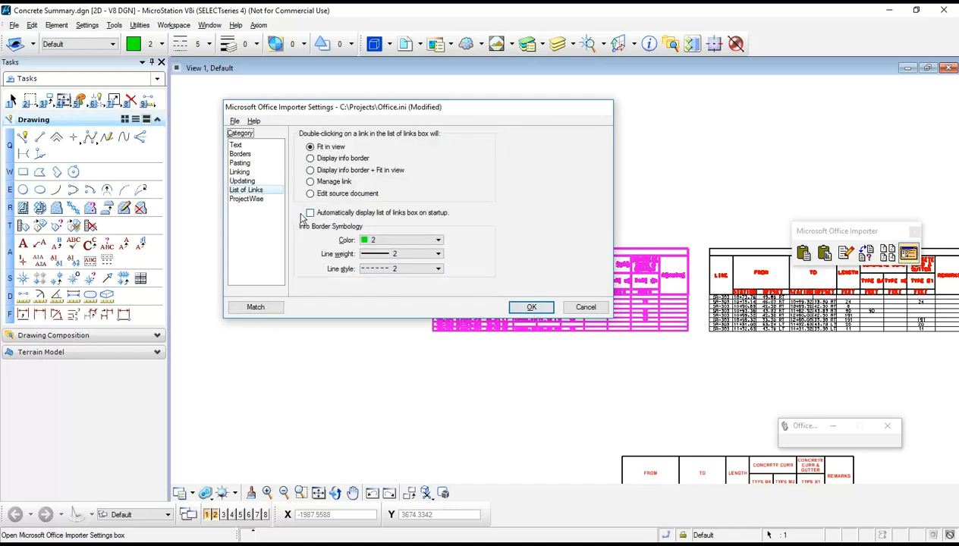
pyautogui.click(243, 200)
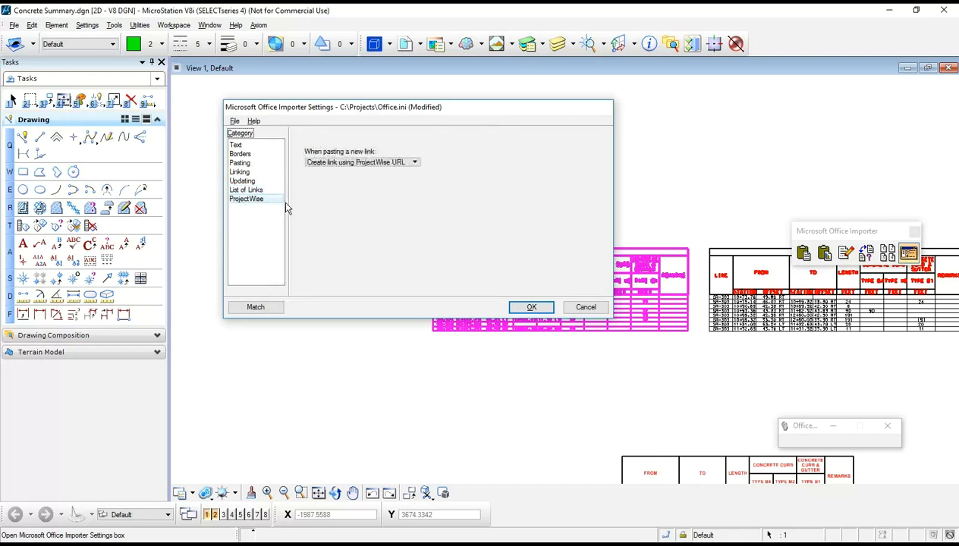
pyautogui.click(249, 190)
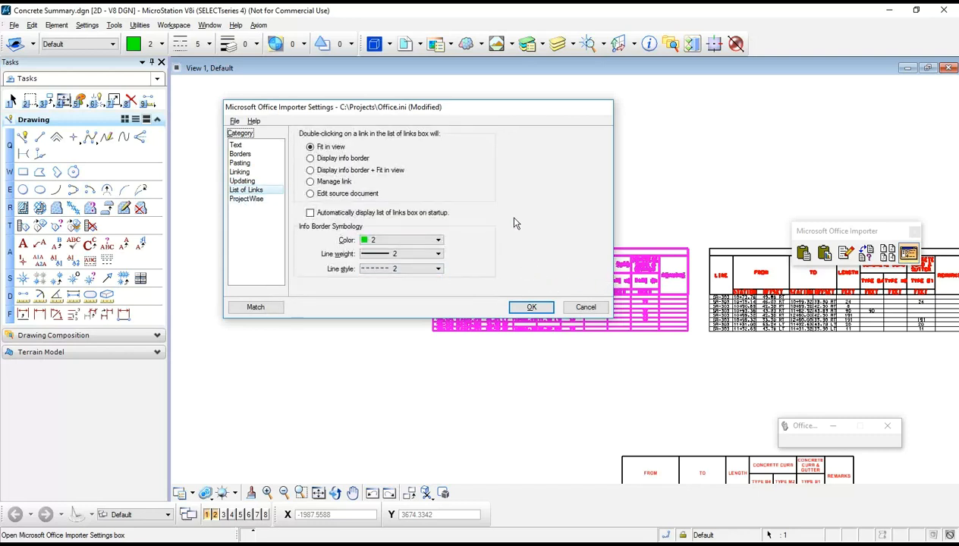
pyautogui.click(533, 307)
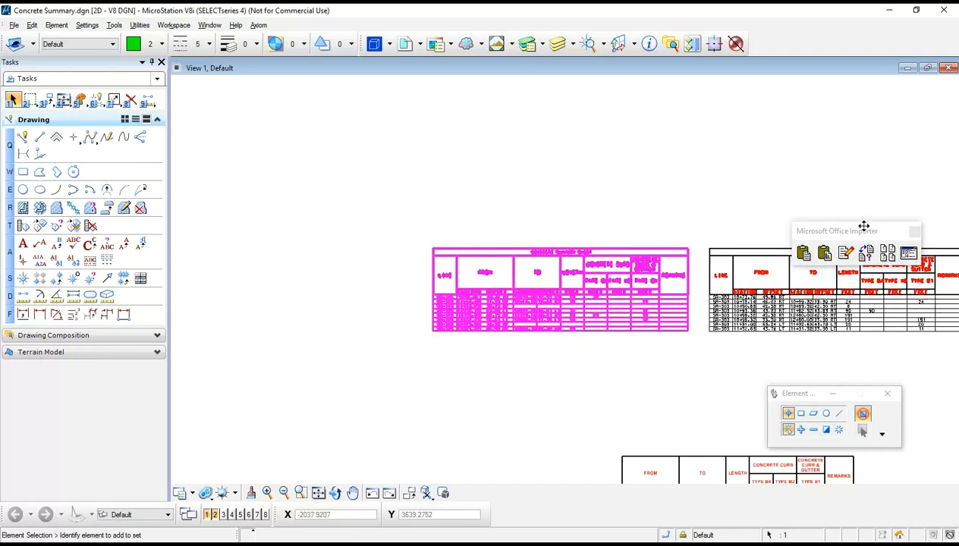
# Move the Microsoft Office Importer toolbox clear of the split tables, and examine the first table up close.
pyautogui.moveTo(864, 227); pyautogui.dragTo(849, 105)
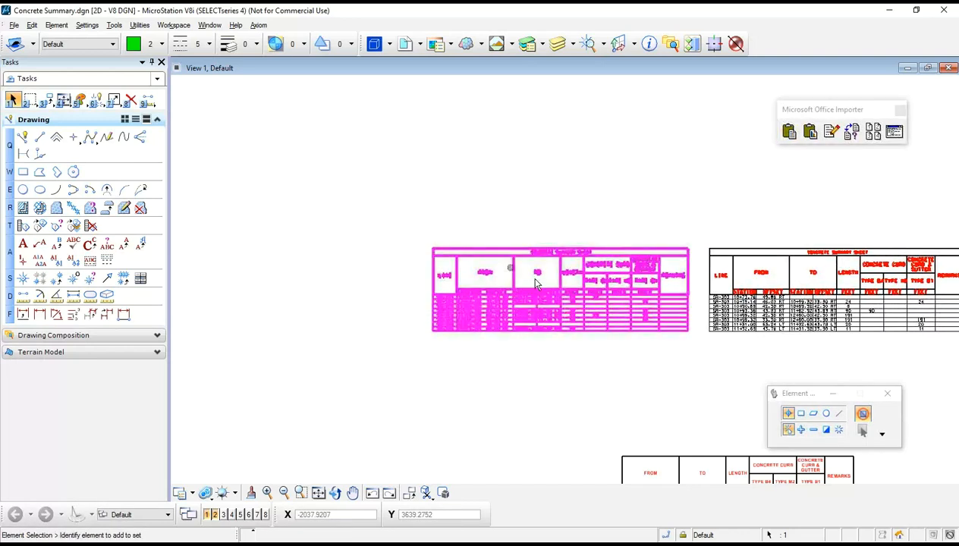
pyautogui.scroll(5, 535, 283)
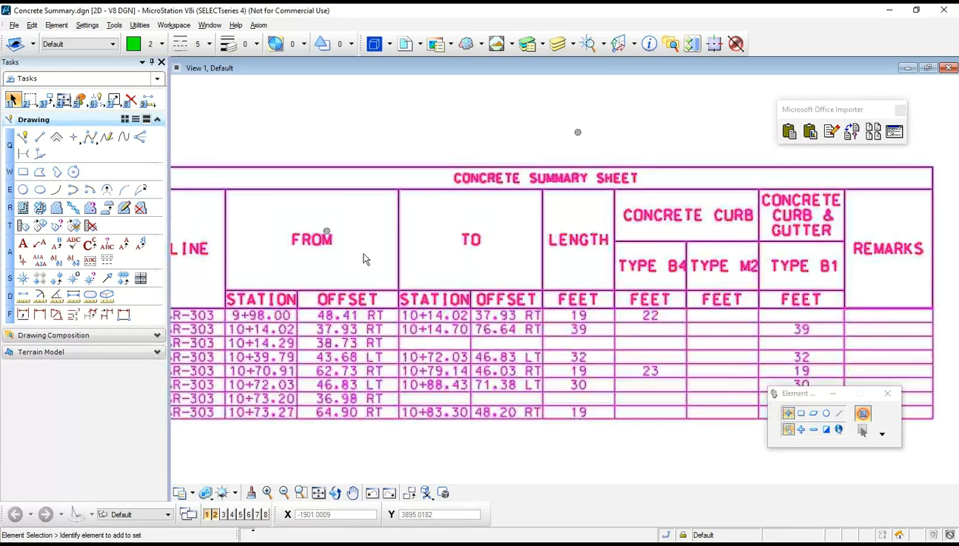
pyautogui.scroll(-2, 479, 269)
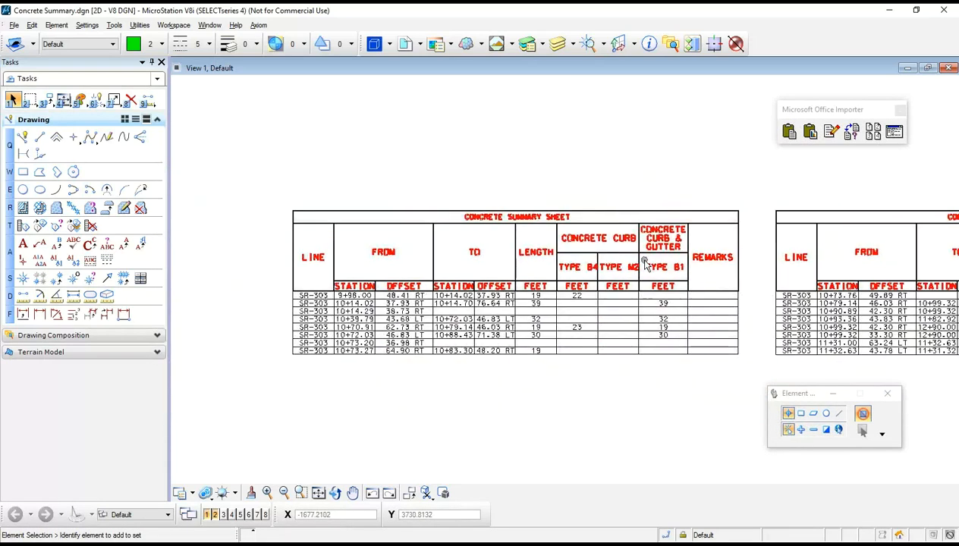
pyautogui.scroll(-2, 645, 261)
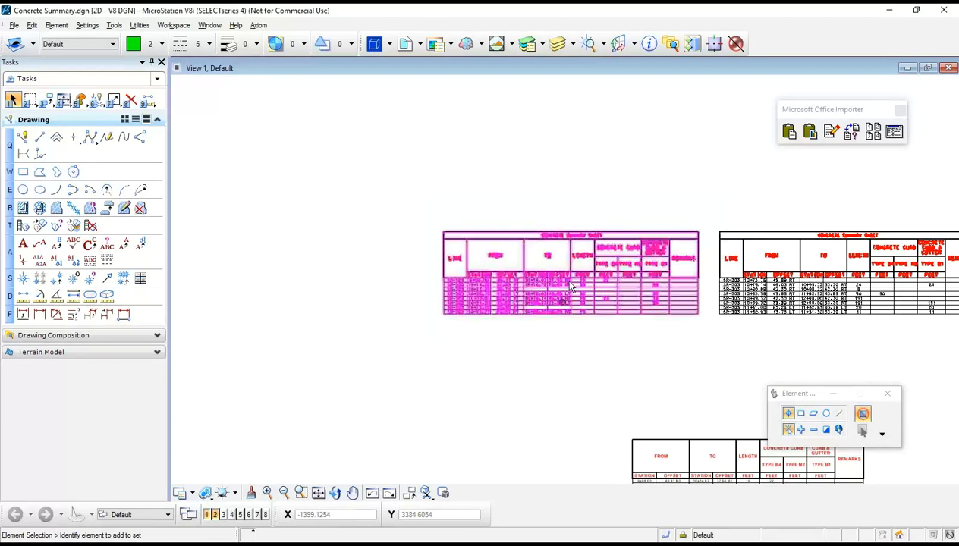
pyautogui.scroll(5, 569, 279)
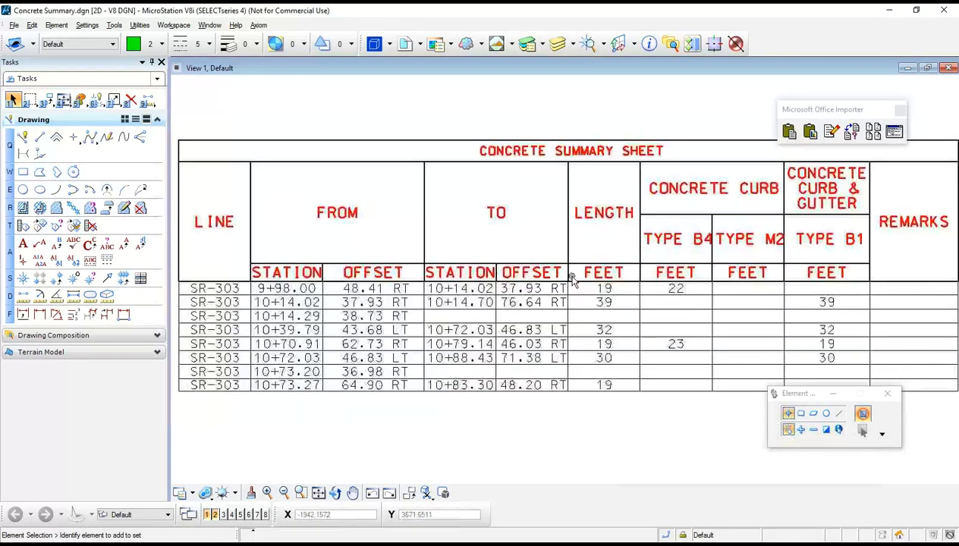
# Open the first table's linked Excel source for editing, clear the copied range there, and return to MicroStation.
pyautogui.click(832, 133)
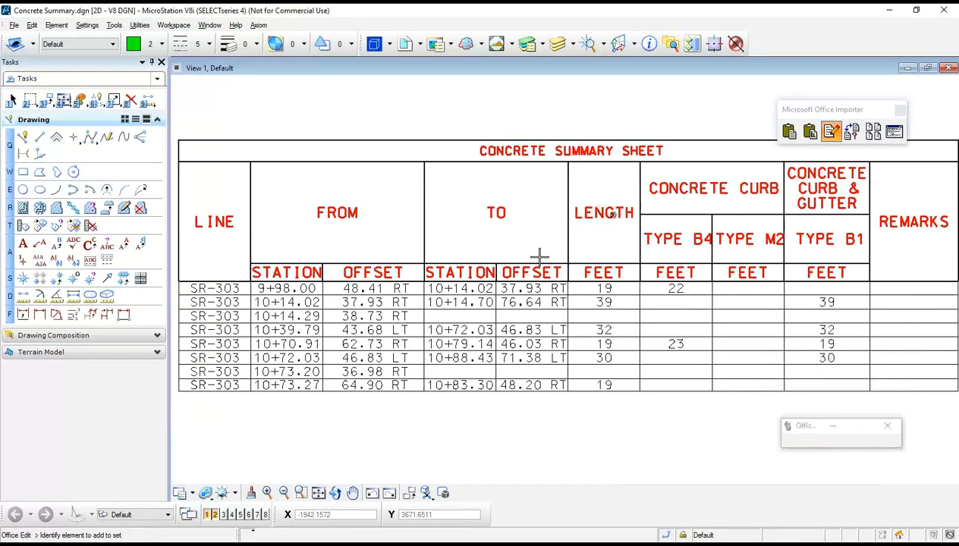
pyautogui.click(508, 271)
pyautogui.click(510, 282)
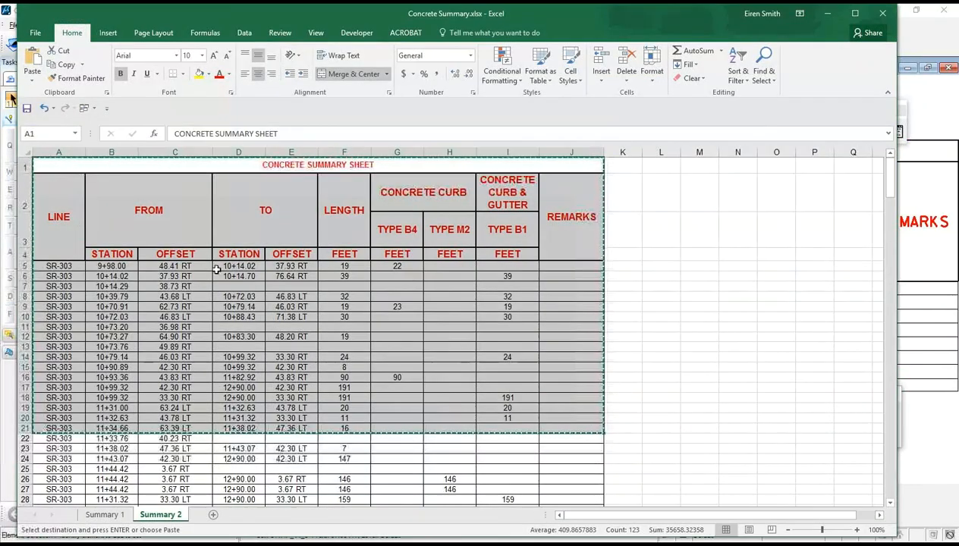
pyautogui.press('Escape')
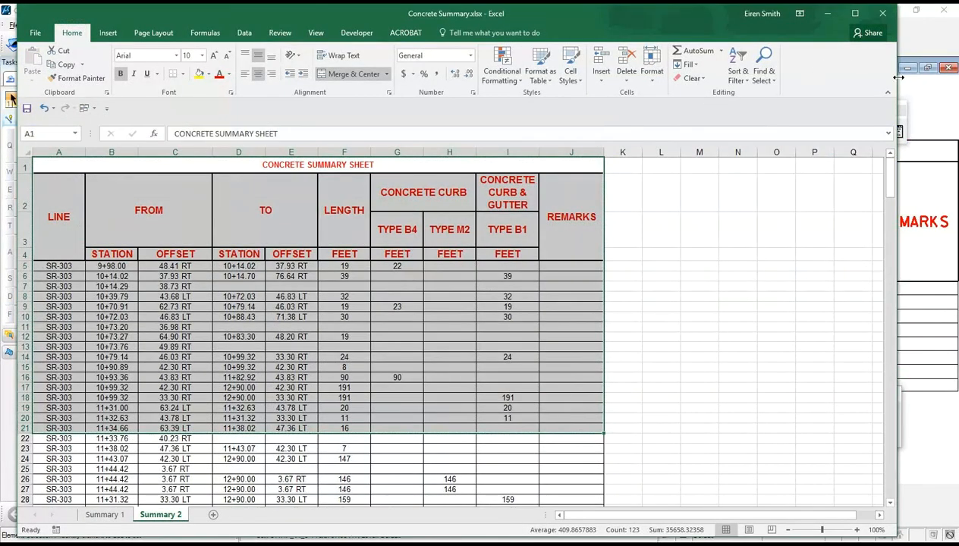
pyautogui.click(925, 182)
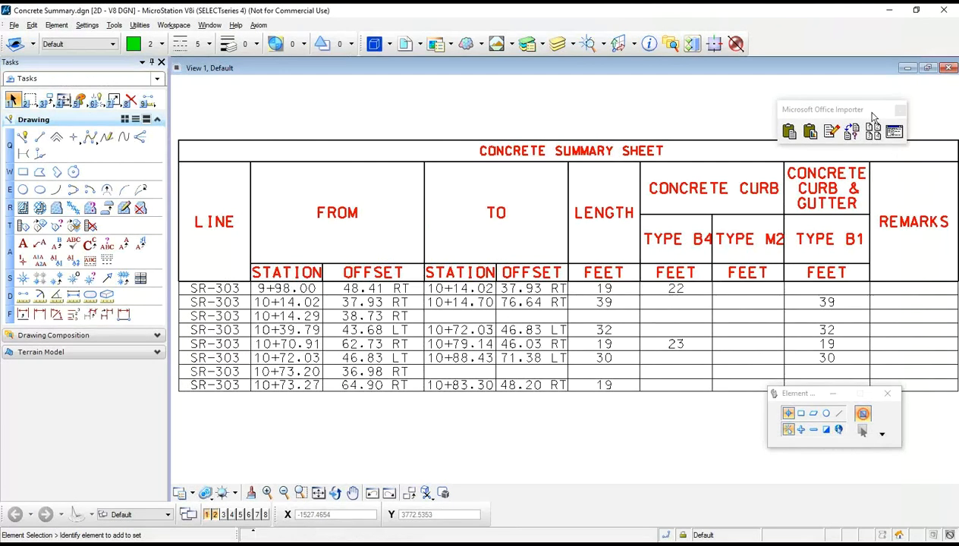
# Look at the help options in the Microsoft Office Importer settings, and cancel out of the settings.
pyautogui.click(894, 131)
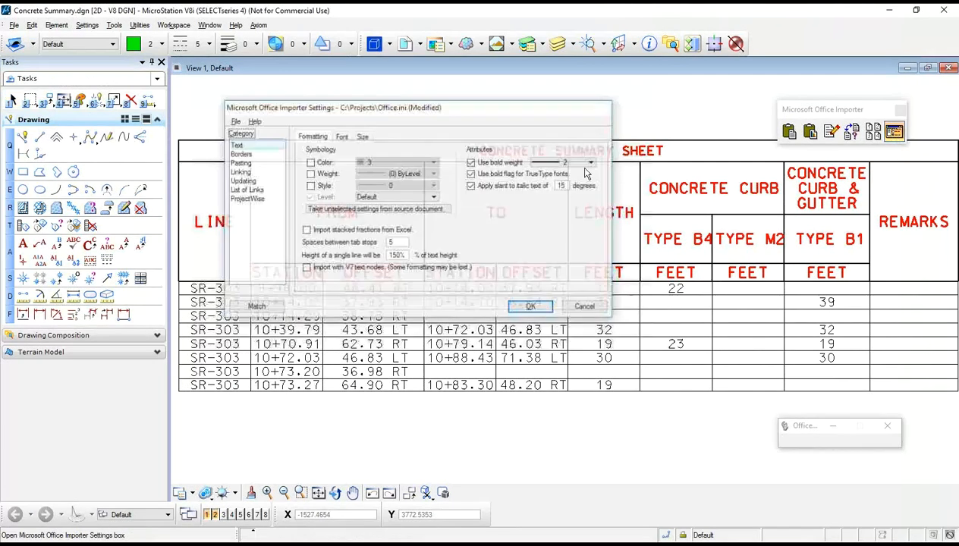
pyautogui.click(253, 121)
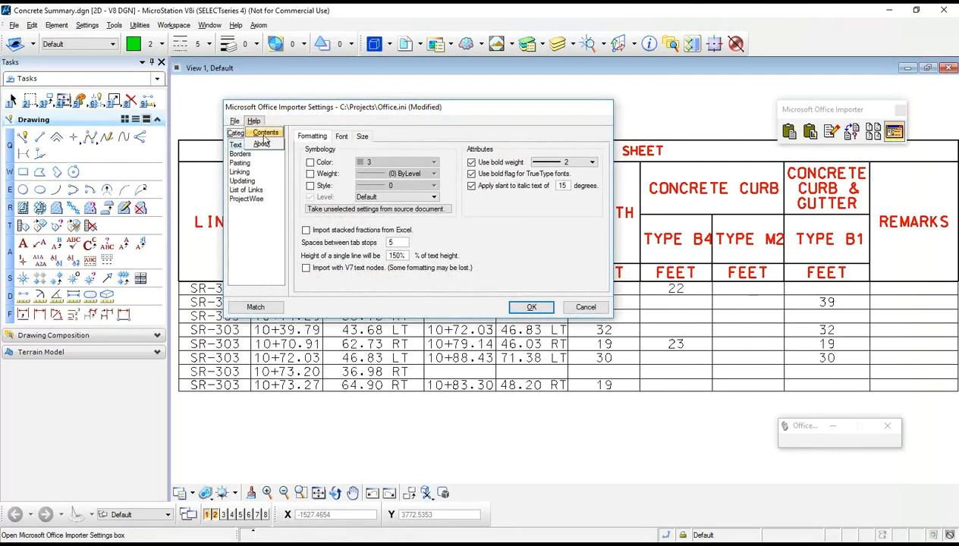
pyautogui.click(586, 308)
pyautogui.click(586, 308)
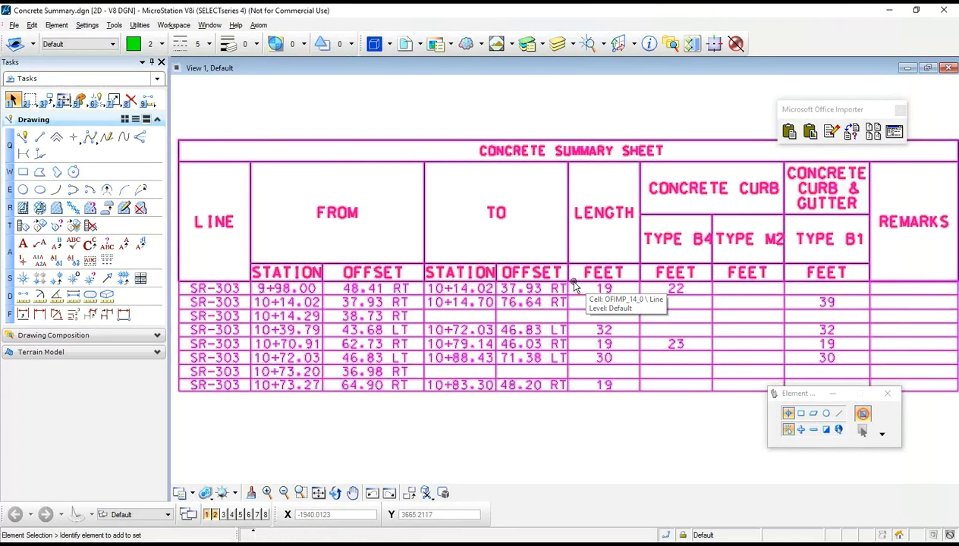
# Switch to the U.S. Constitution Word document, copy the text from the Section 3 heading through Section 9's "No Tax or Duty" line, and return to MicroStation.
pyautogui.scroll(-2, 474, 220)
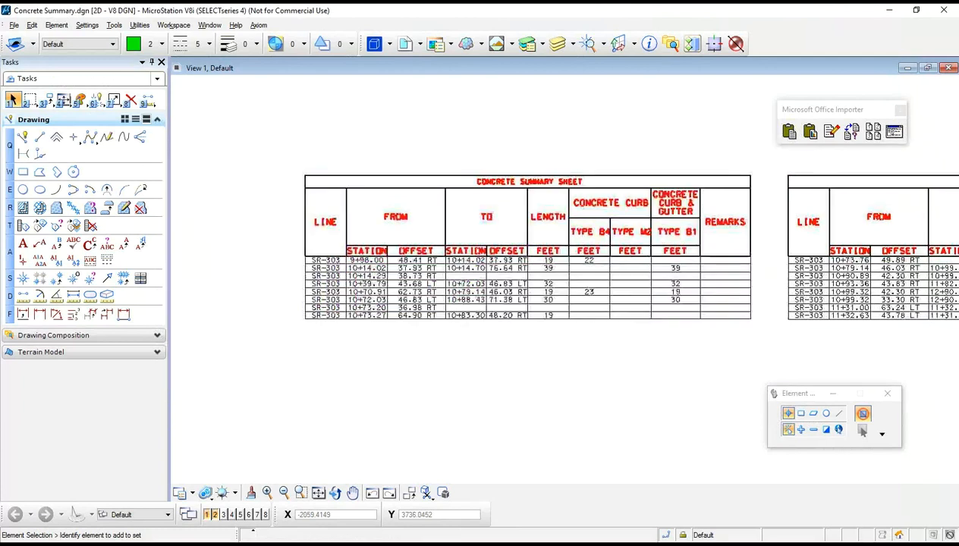
pyautogui.hotkey('alt', 'Tab')
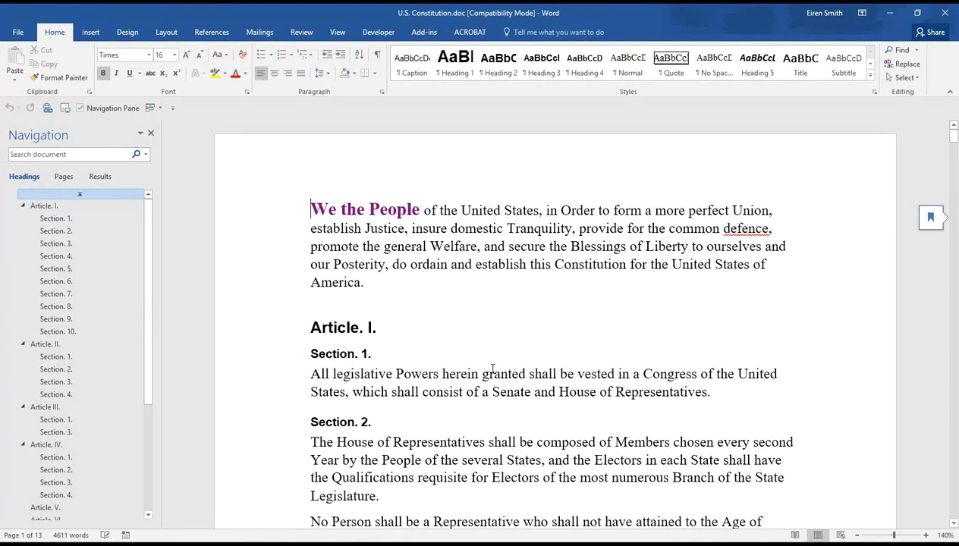
pyautogui.scroll(-7, 479, 334)
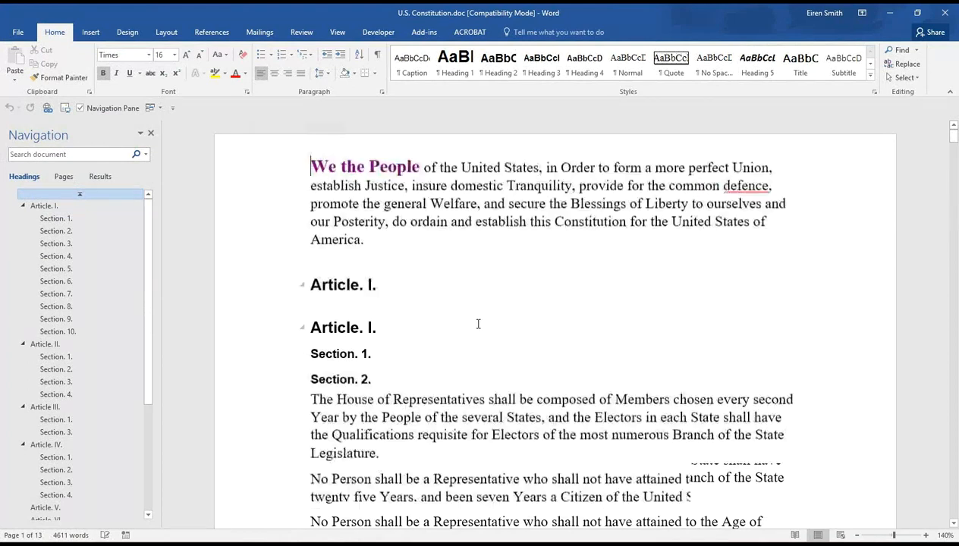
pyautogui.scroll(6, 490, 327)
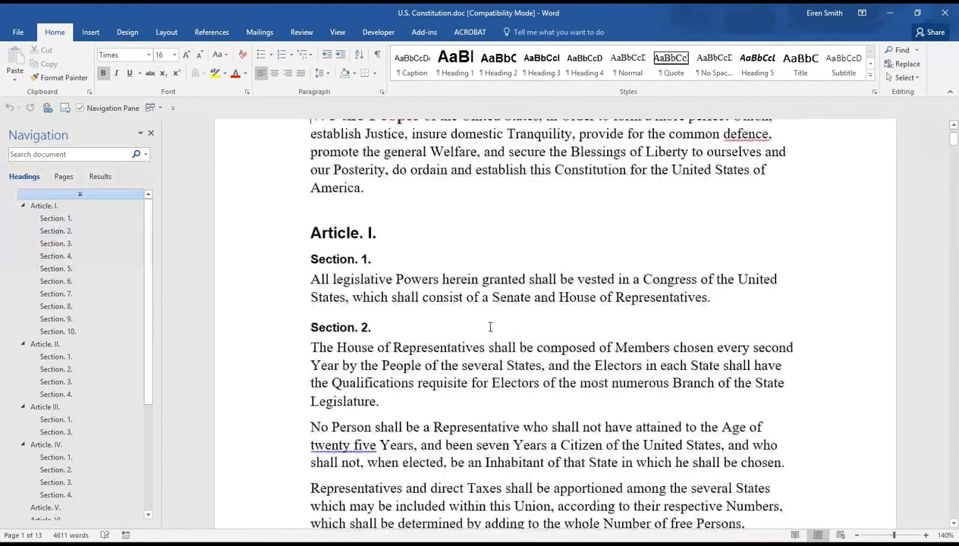
pyautogui.scroll(-7, 372, 336)
pyautogui.scroll(-7, 377, 332)
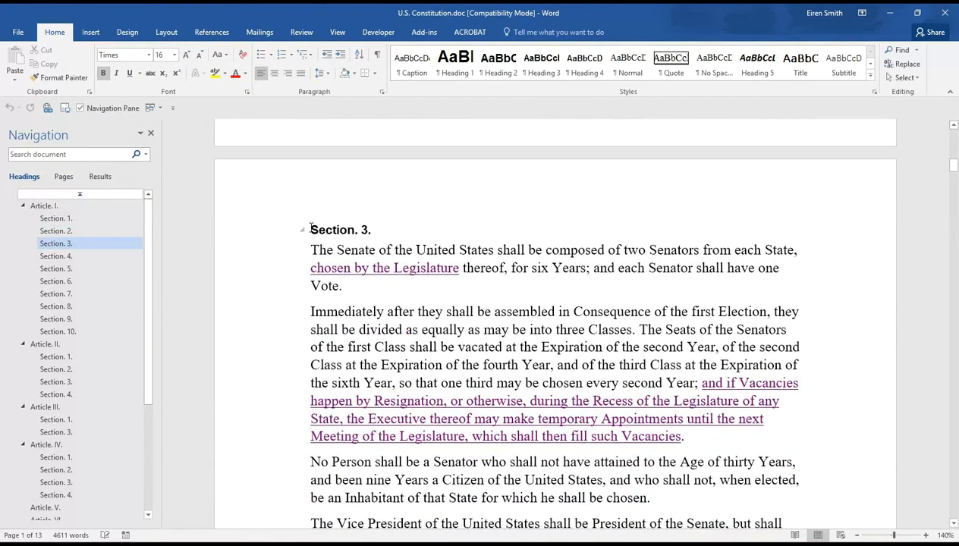
pyautogui.click(310, 230)
pyautogui.scroll(-6, 530, 300)
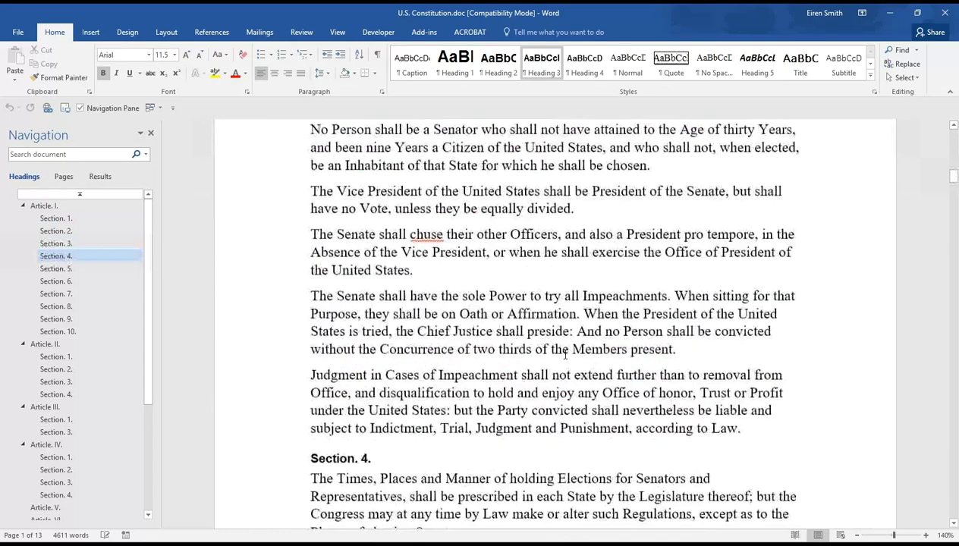
pyautogui.scroll(-20, 565, 354)
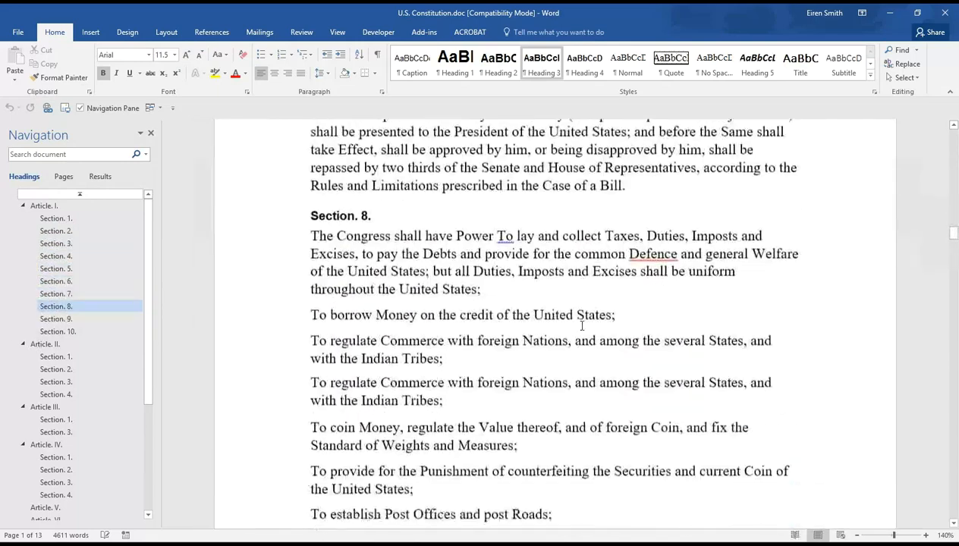
pyautogui.scroll(-15, 582, 326)
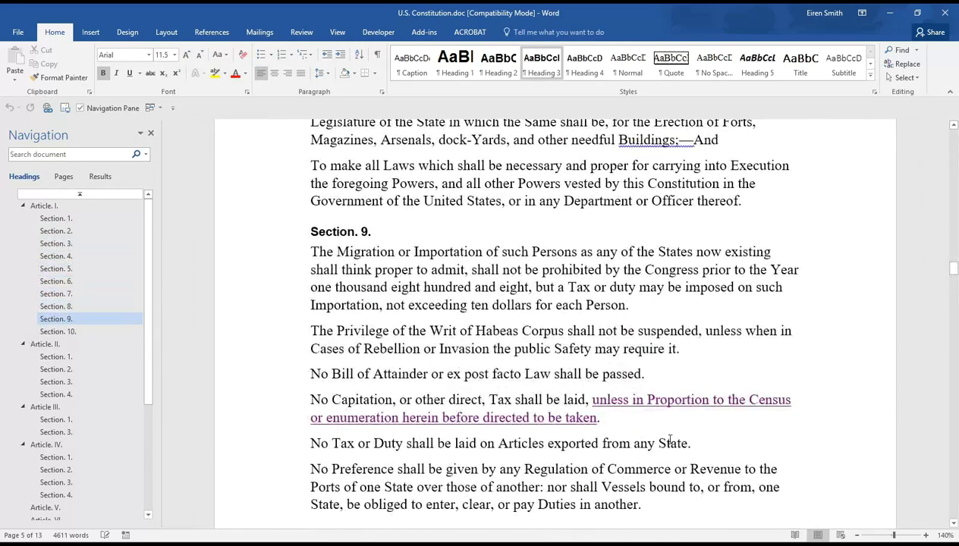
pyautogui.keyDown('shift'); pyautogui.click(705, 443); pyautogui.keyUp('shift')
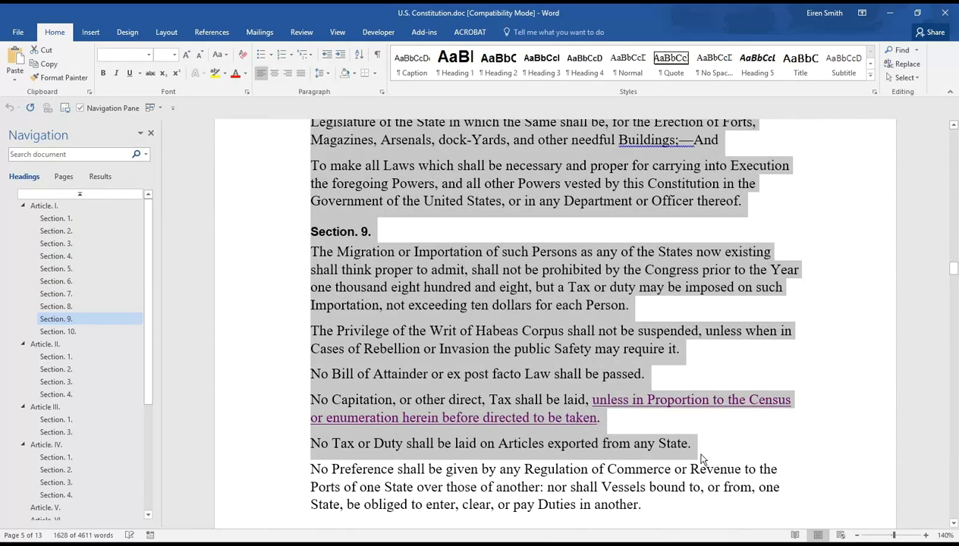
pyautogui.click(526, 331)
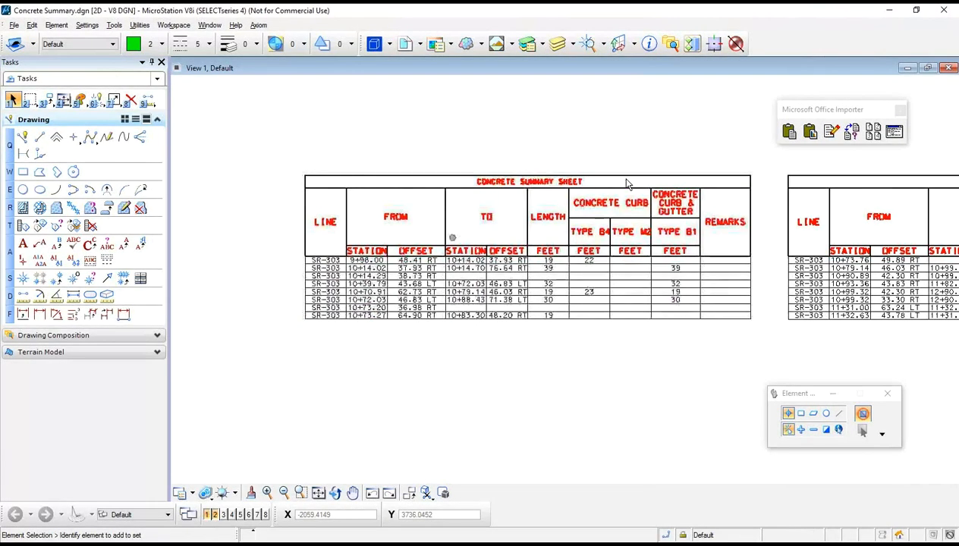
pyautogui.scroll(-5, 627, 182)
pyautogui.click(789, 131)
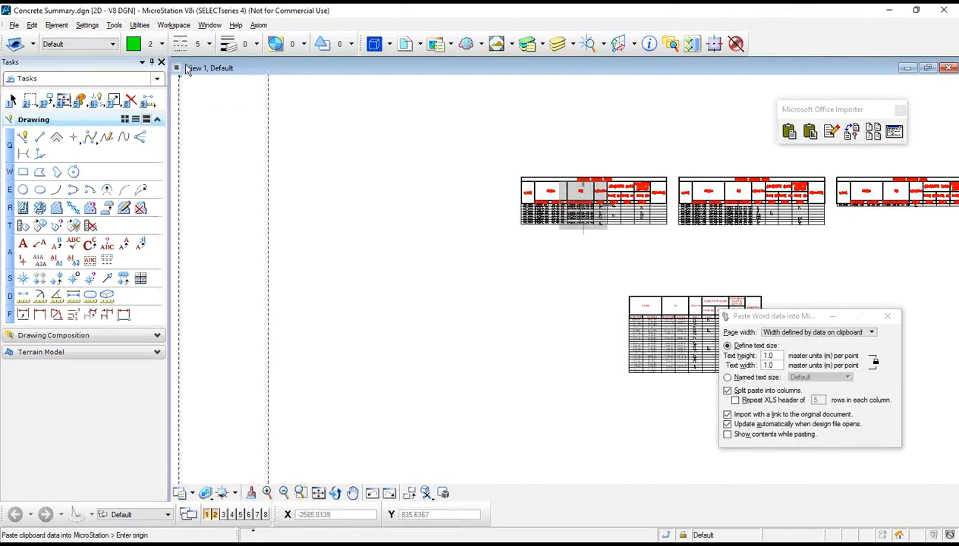
pyautogui.scroll(-2, 192, 106)
pyautogui.scroll(-2, 284, 106)
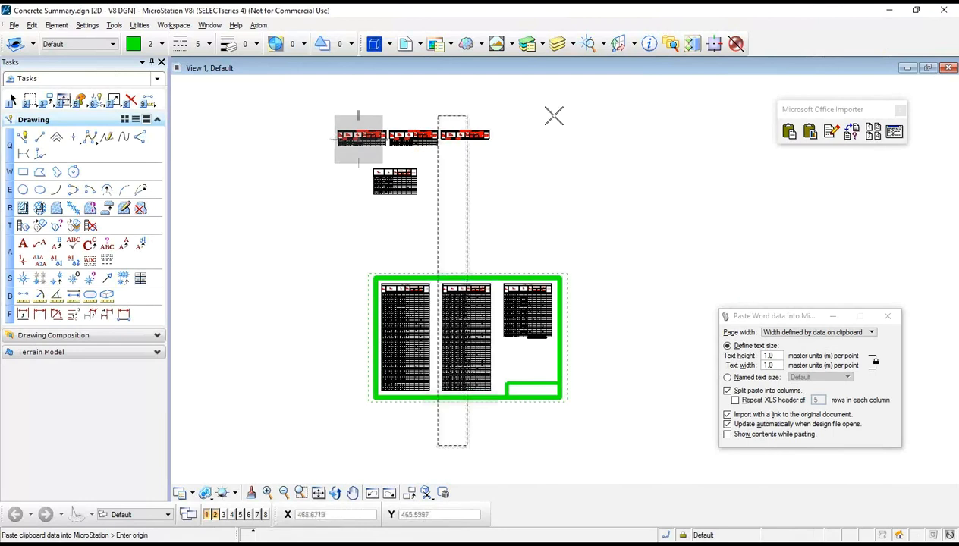
pyautogui.click(514, 127)
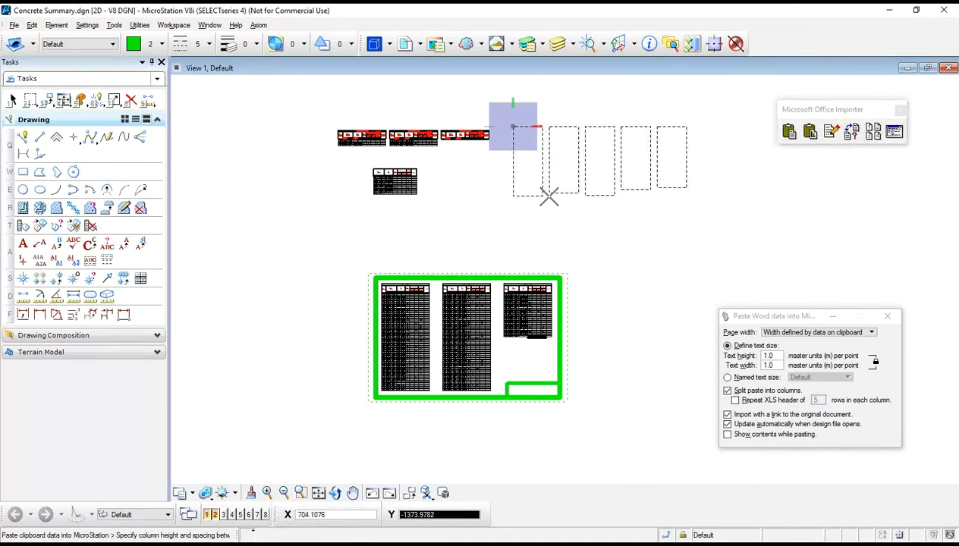
pyautogui.scroll(3, 550, 133)
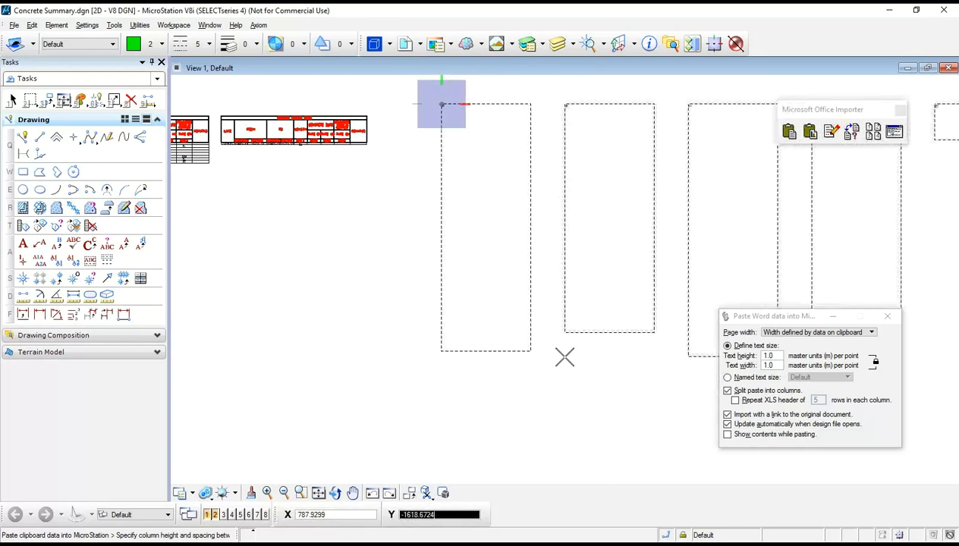
pyautogui.click(746, 434)
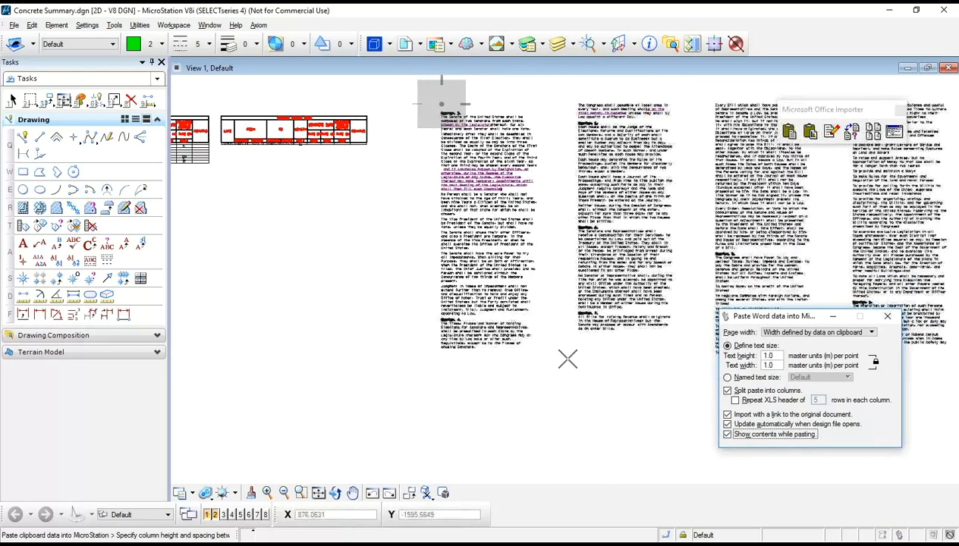
pyautogui.scroll(2, 562, 361)
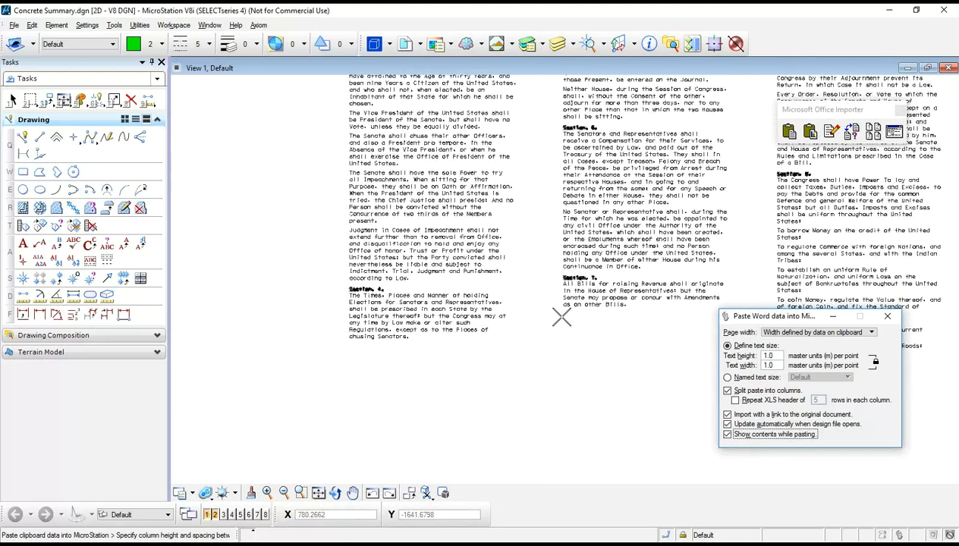
pyautogui.rightClick(557, 343)
# Set the Microsoft Office Importer text font to use the same fonts as the source document, and accept the settings.
pyautogui.click(894, 131)
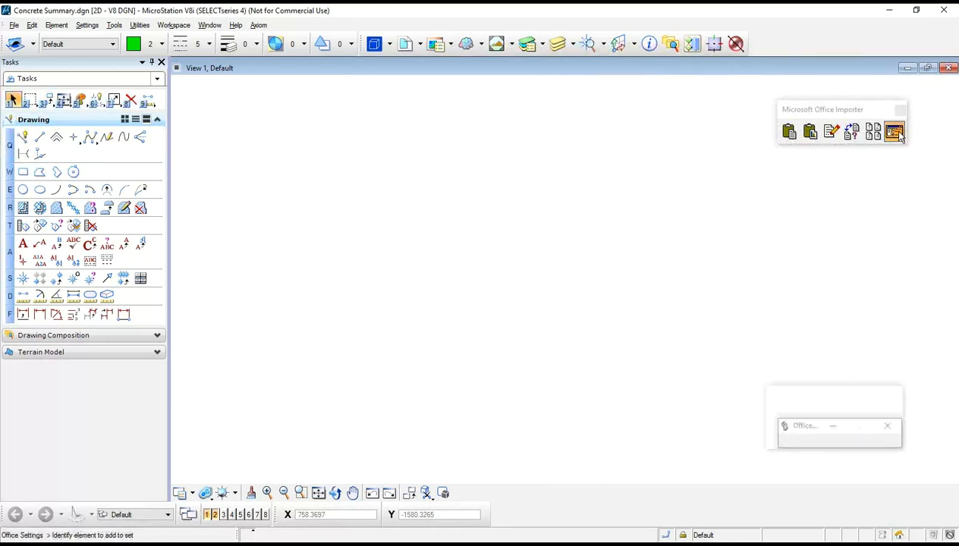
pyautogui.click(341, 137)
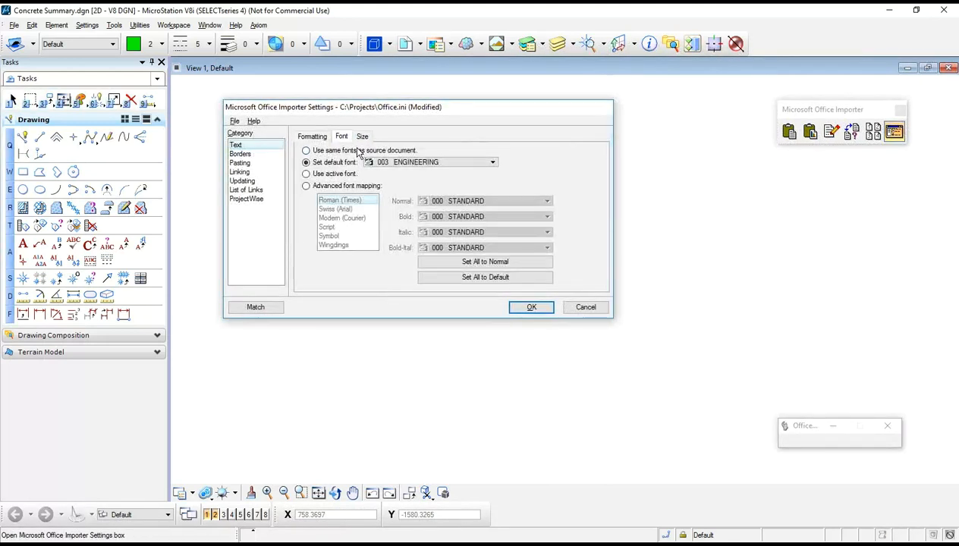
pyautogui.click(352, 151)
pyautogui.click(493, 161)
pyautogui.click(476, 152)
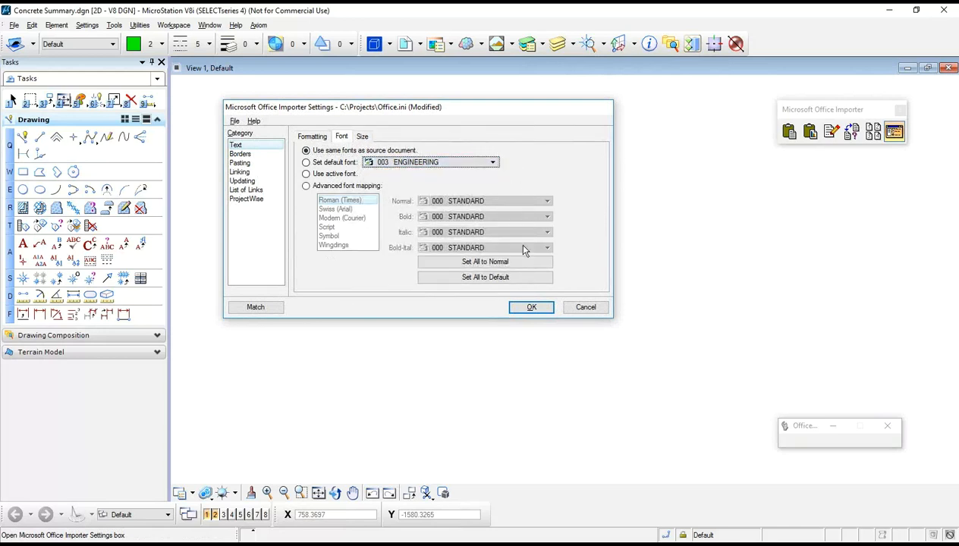
pyautogui.click(535, 308)
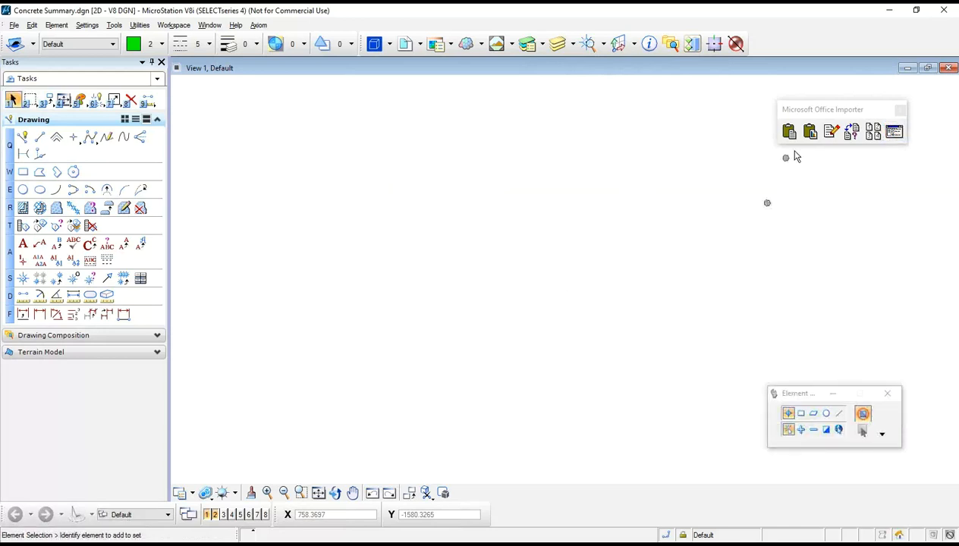
# Paste the copied Word text below and beyond the split summary tables as linked, split columns, showing contents while pasting, and inspect the placed text.
pyautogui.click(789, 132)
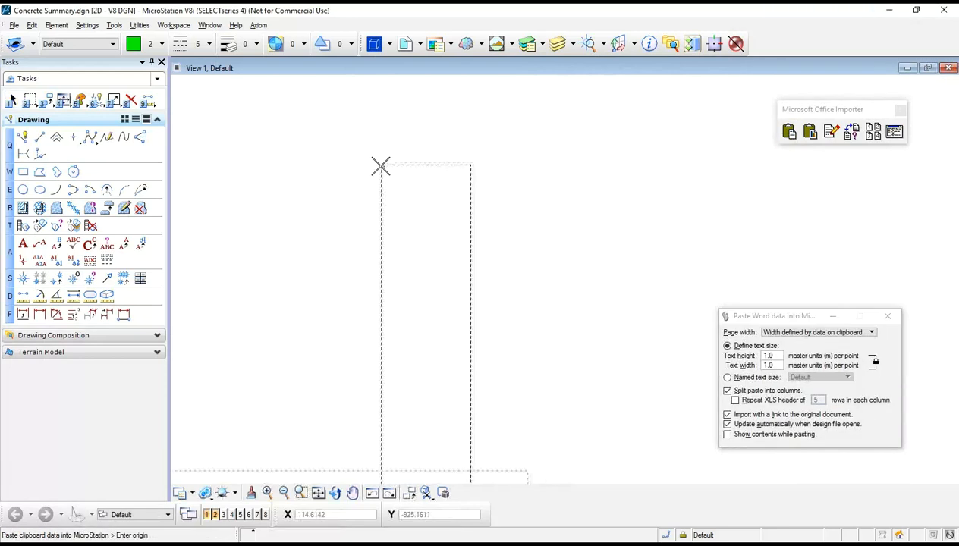
pyautogui.click(239, 141)
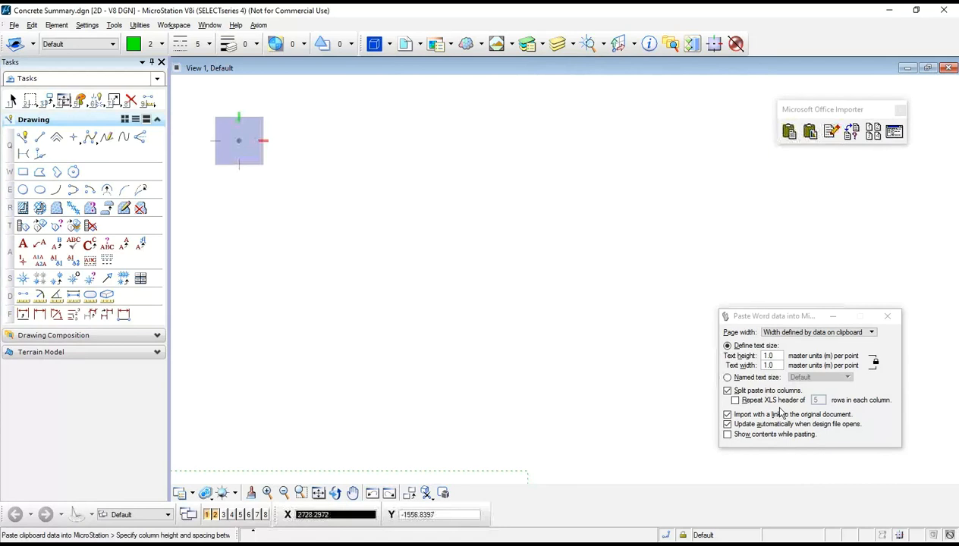
pyautogui.click(746, 435)
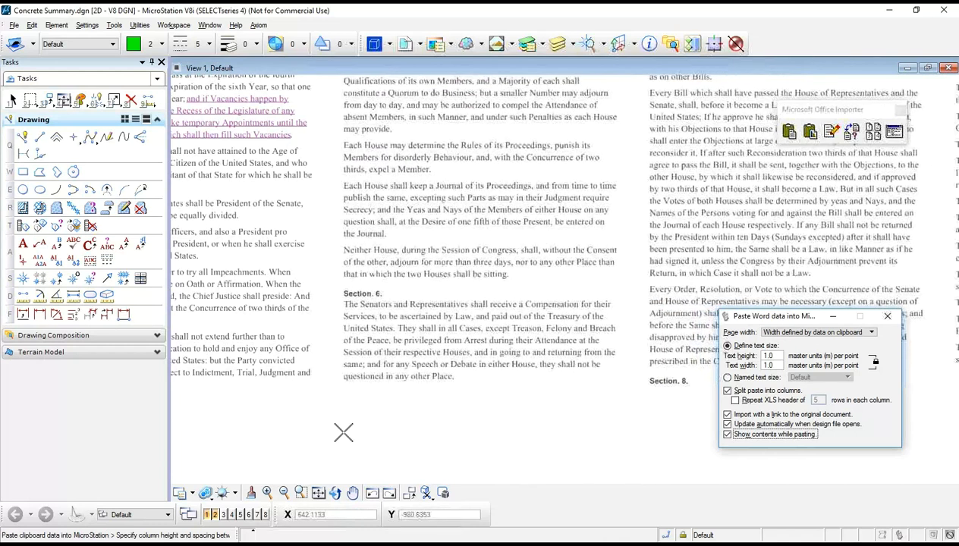
pyautogui.click(343, 434)
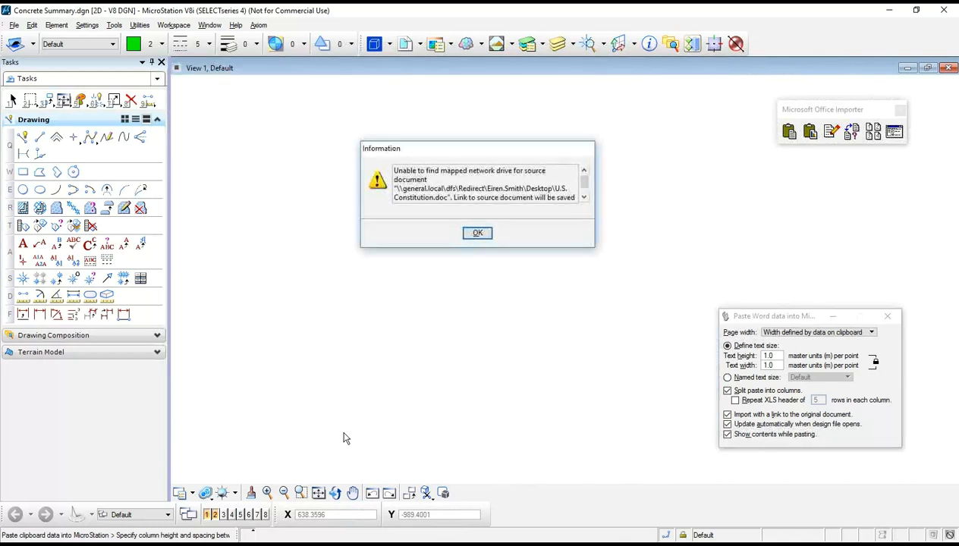
pyautogui.click(477, 234)
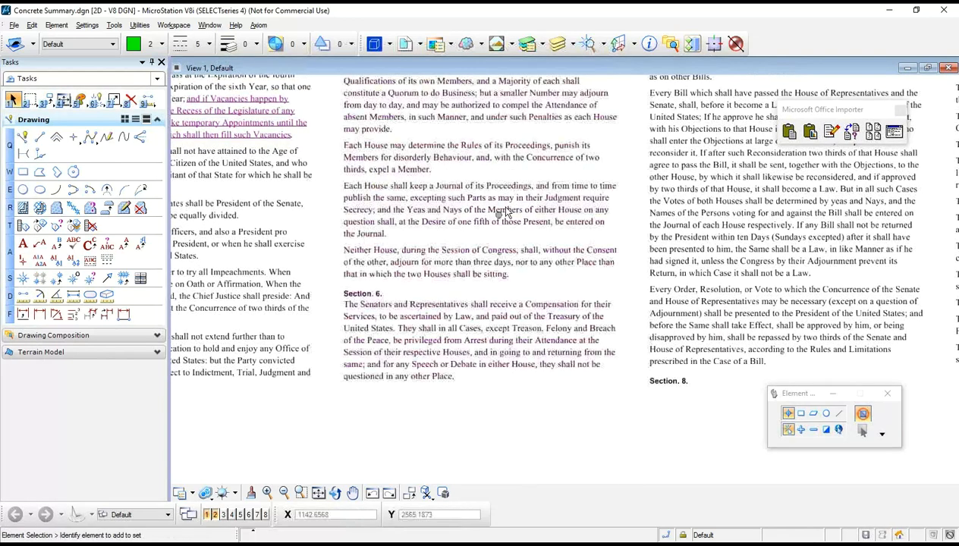
pyautogui.scroll(-4, 387, 312)
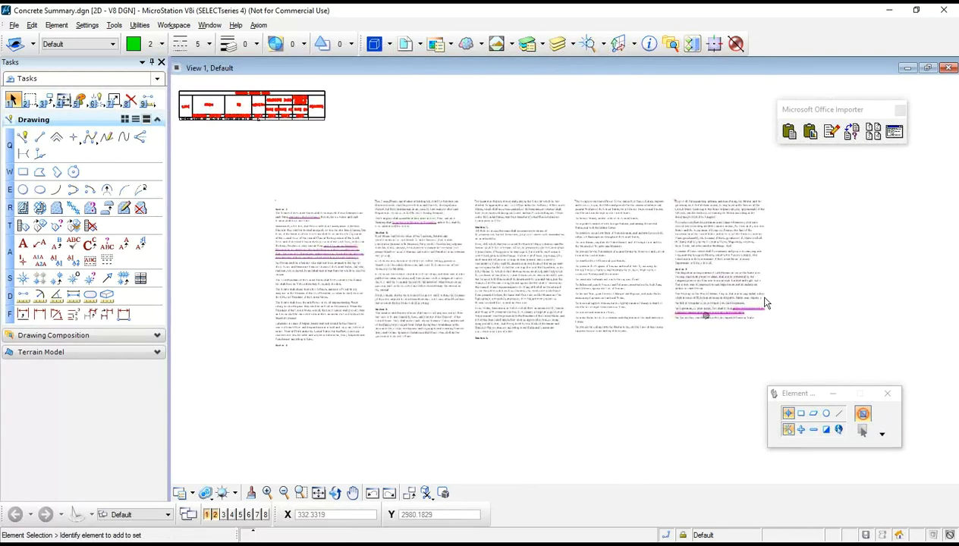
pyautogui.scroll(2, 320, 229)
pyautogui.scroll(2, 320, 229)
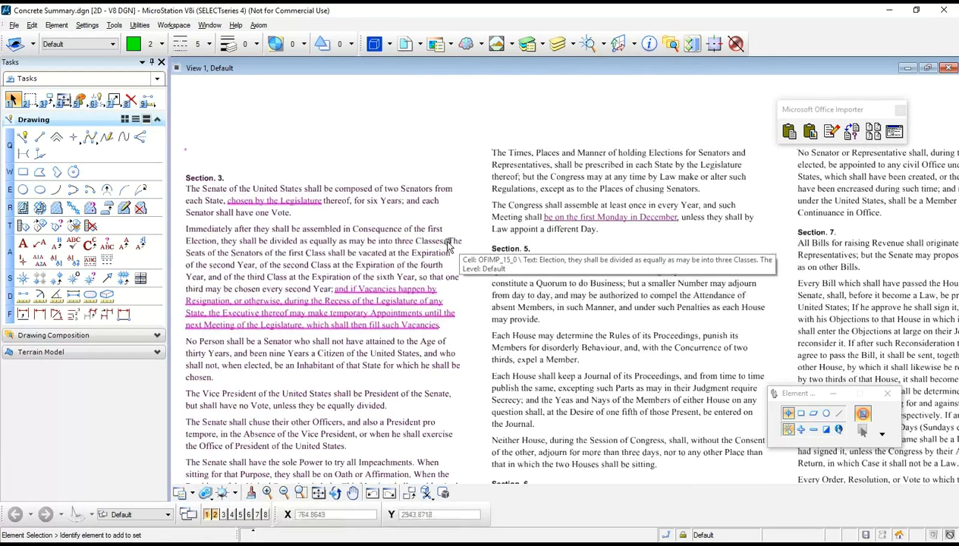
pyautogui.scroll(-4, 467, 236)
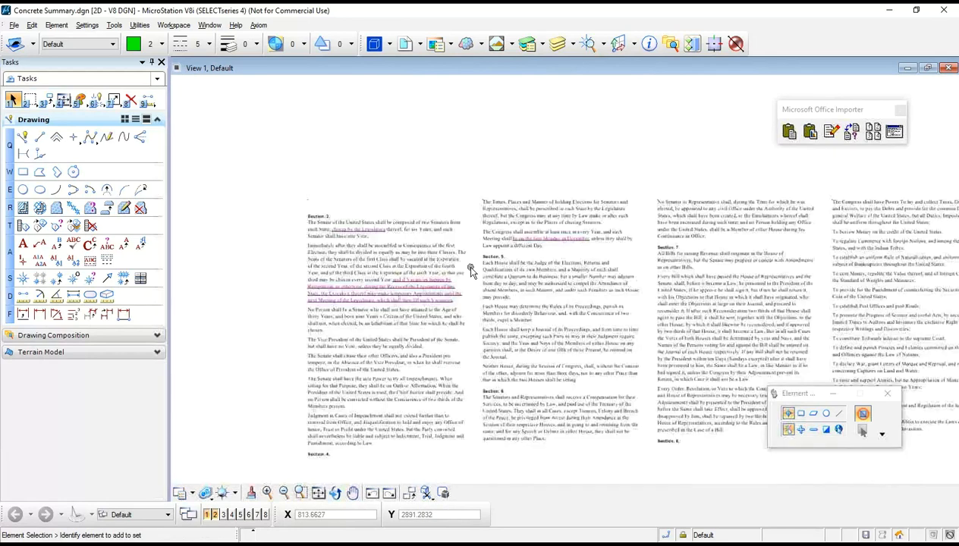
# Start pasting the copied Word text again, with the page width defined while placing text and the contents shown while pasting.
pyautogui.click(789, 134)
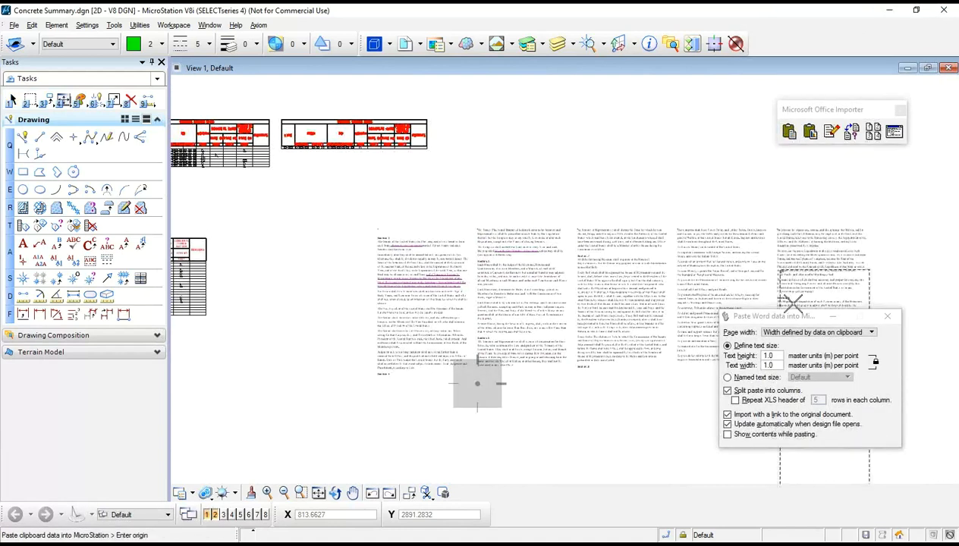
pyautogui.click(791, 334)
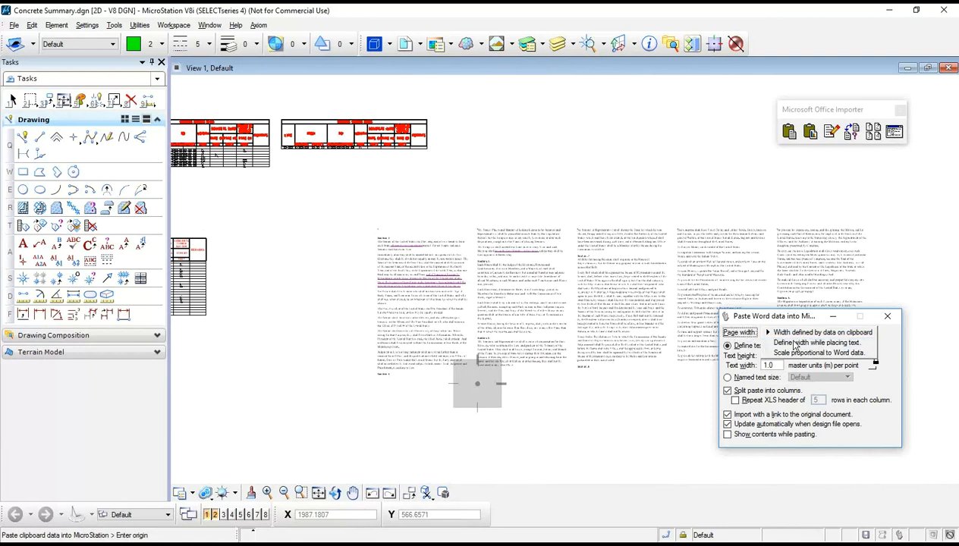
pyautogui.click(798, 344)
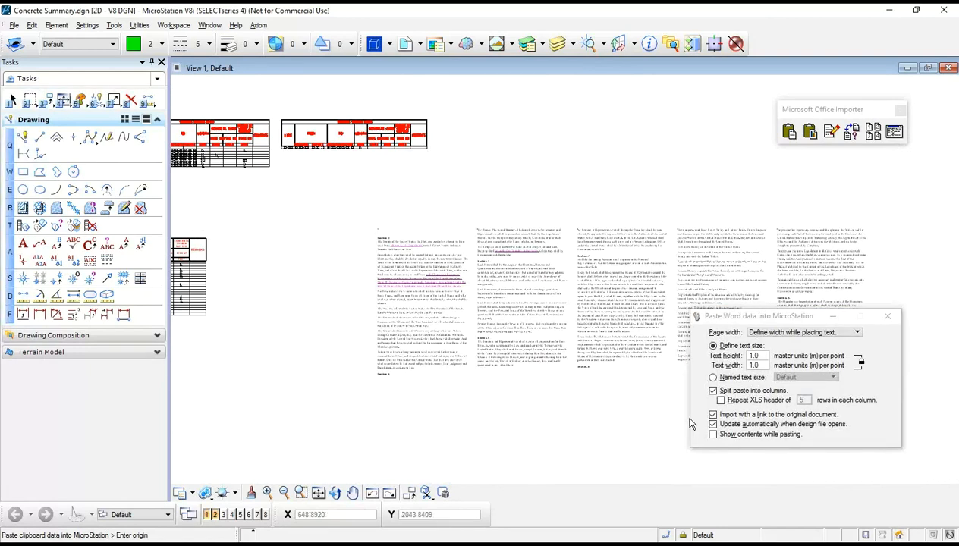
pyautogui.click(713, 435)
# Place the linked Word text above the split summary tables, with a narrow page width and short split columns, and acknowledge the source link notice.
pyautogui.scroll(-3, 572, 418)
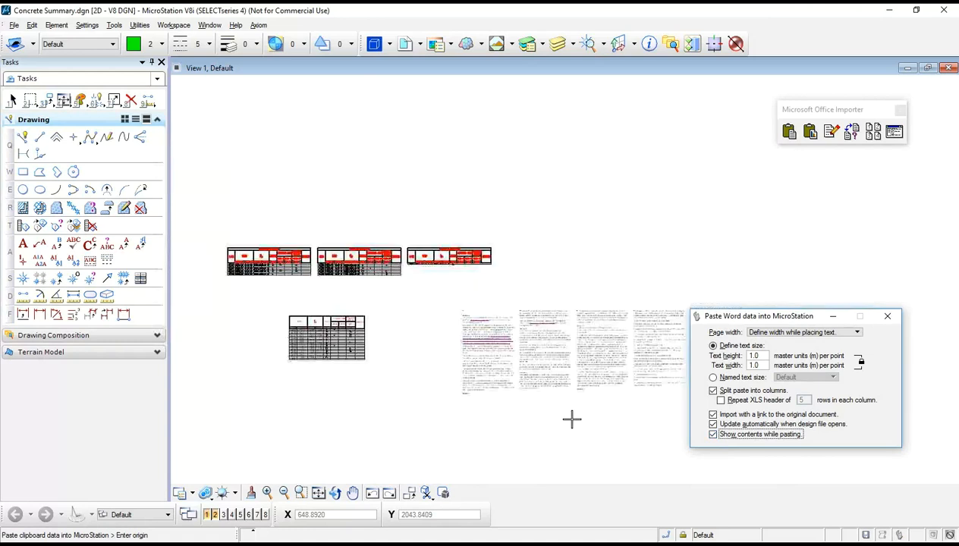
pyautogui.click(452, 154)
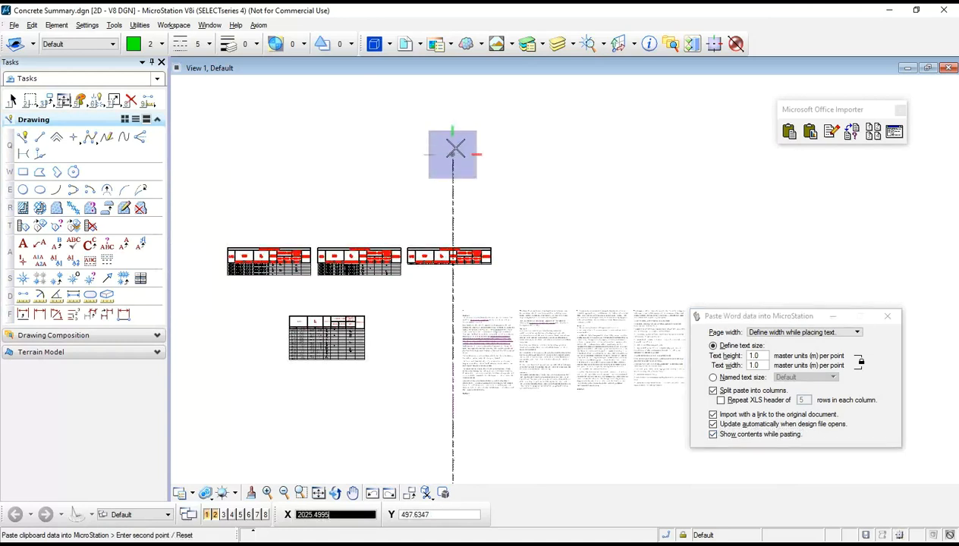
pyautogui.scroll(2, 482, 156)
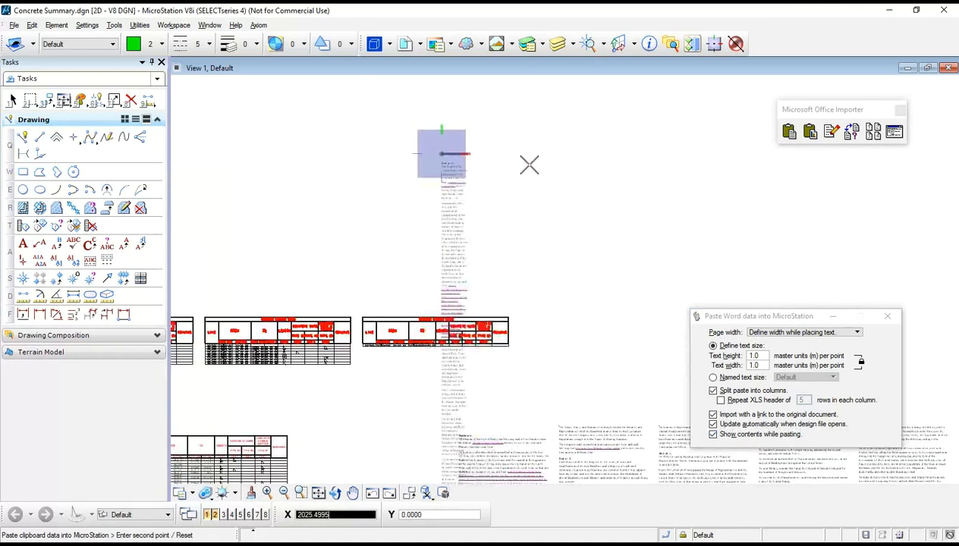
pyautogui.scroll(2, 482, 162)
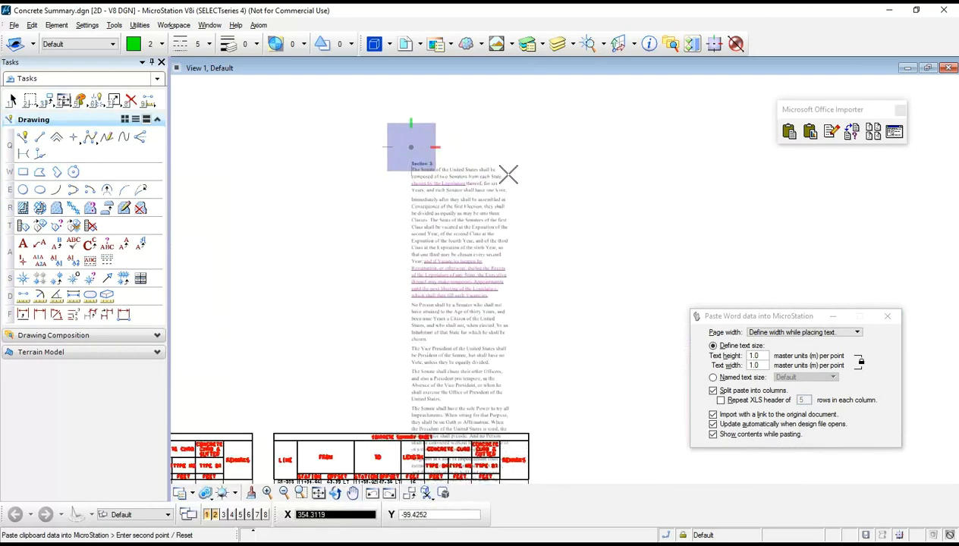
pyautogui.click(508, 174)
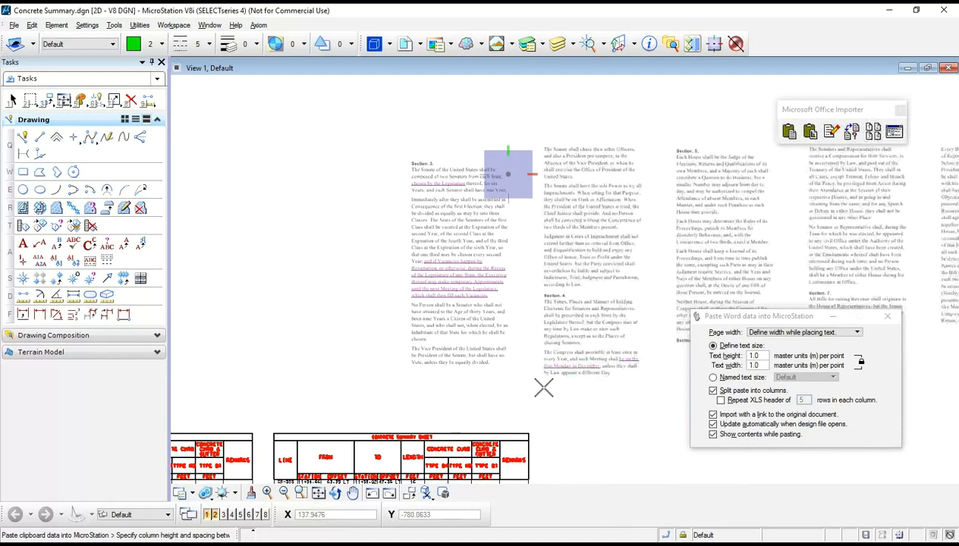
pyautogui.click(543, 388)
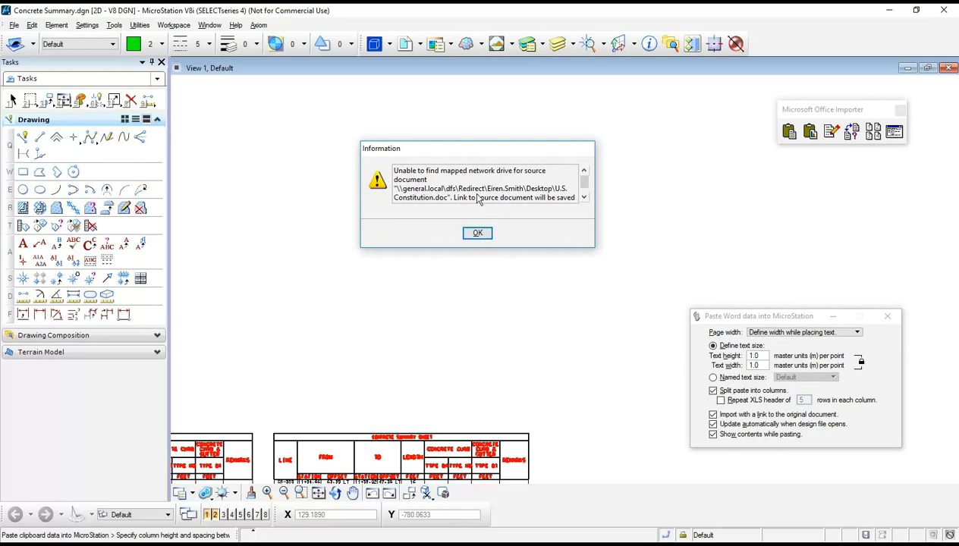
pyautogui.click(584, 198)
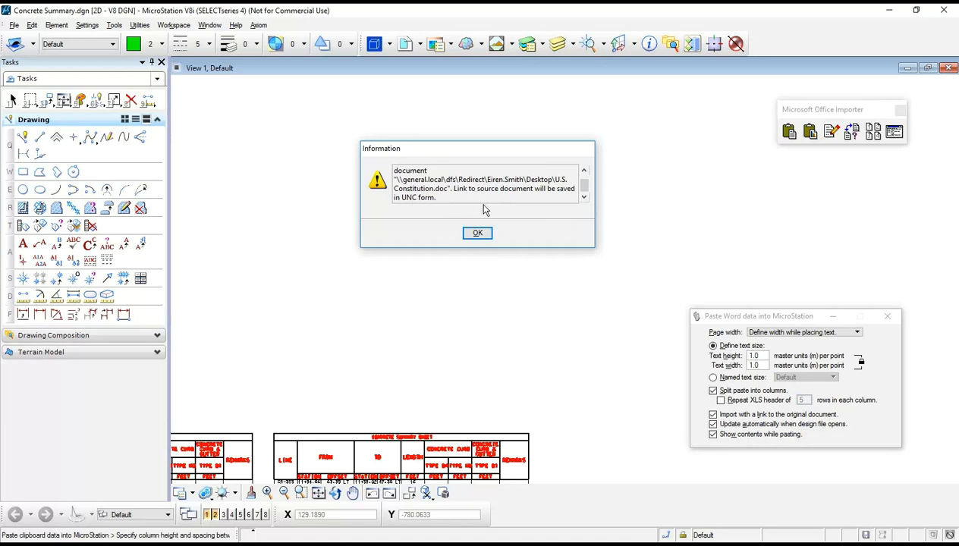
pyautogui.click(477, 234)
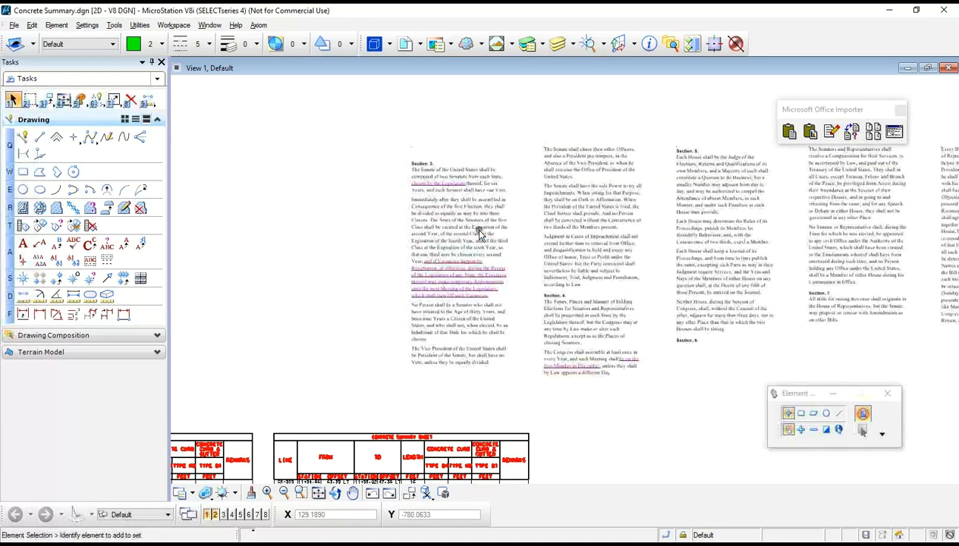
# Inspect the pasted columns and the small mark above the Section 3 heading, and check the Constructions display setting in View 1's attributes.
pyautogui.scroll(2, 532, 200)
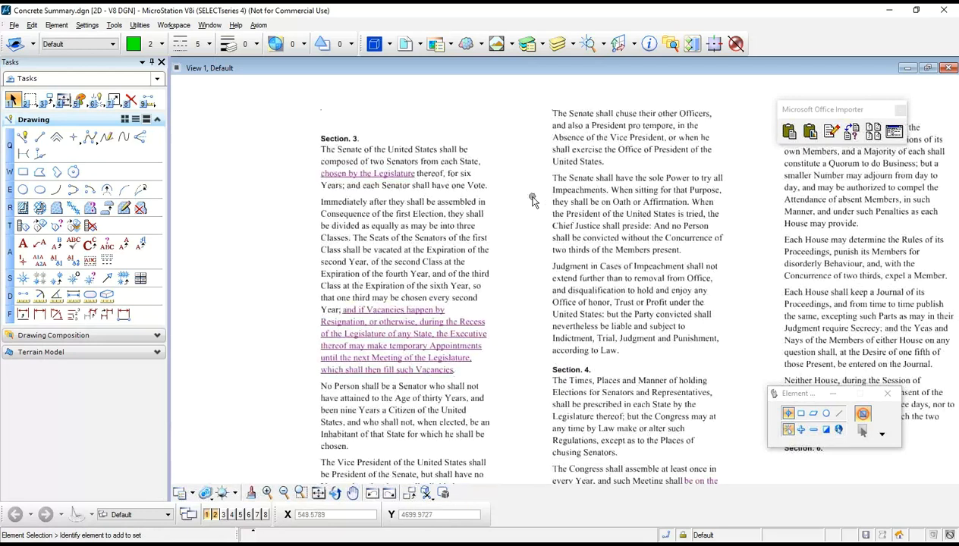
pyautogui.scroll(3, 316, 90)
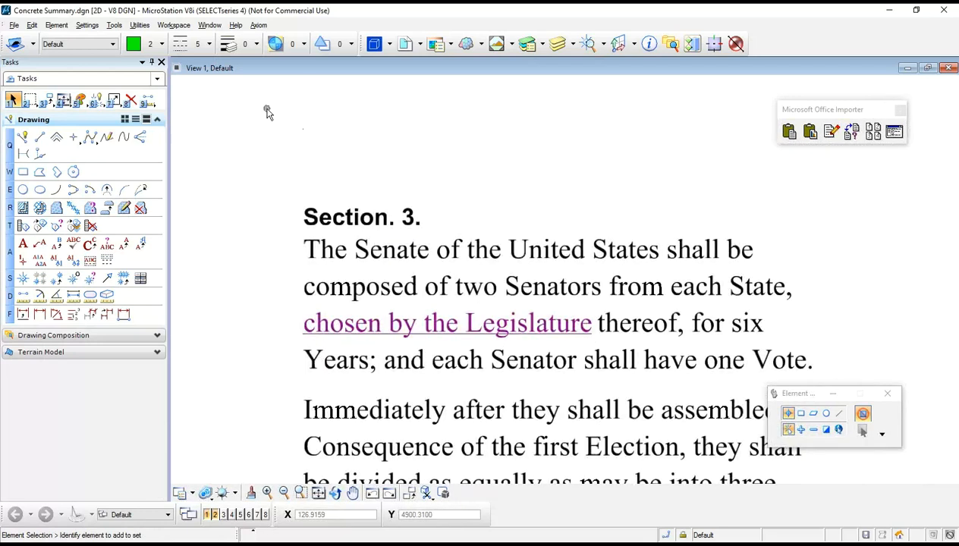
pyautogui.moveTo(266, 107); pyautogui.dragTo(339, 147)
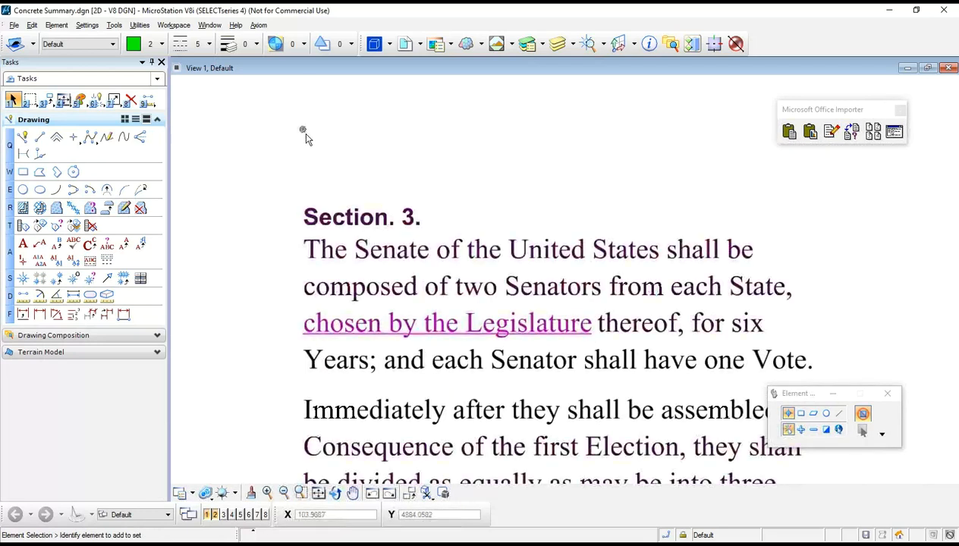
pyautogui.scroll(-2, 474, 244)
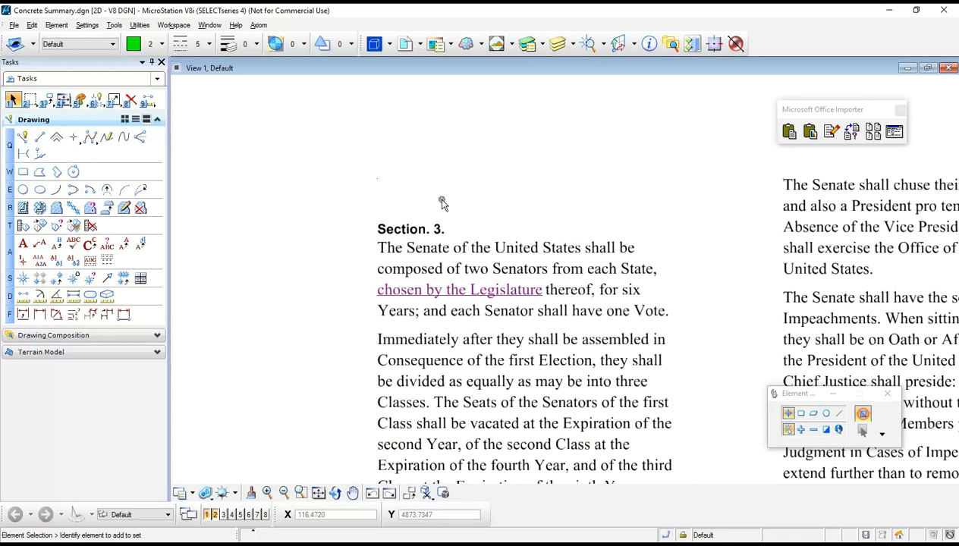
pyautogui.hotkey('ctrl', 'b')
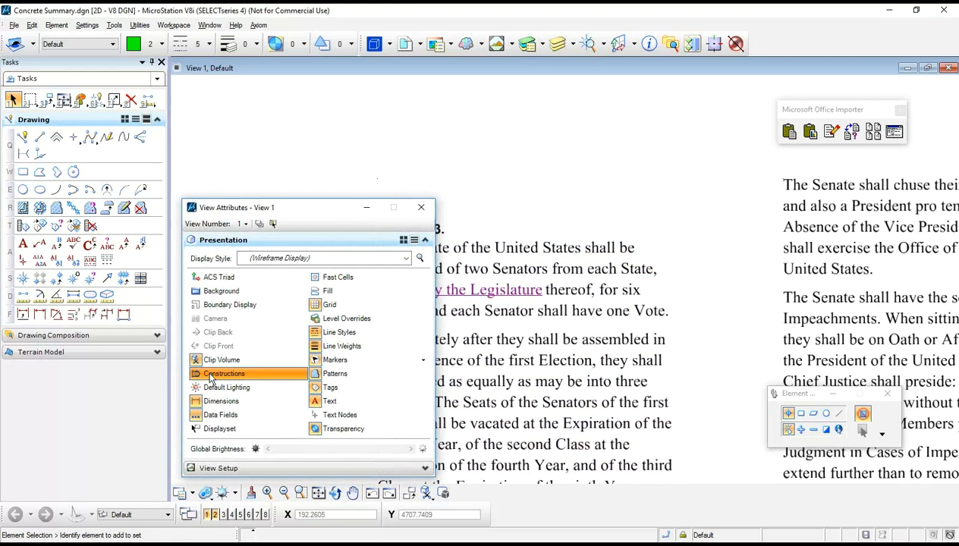
pyautogui.click(420, 210)
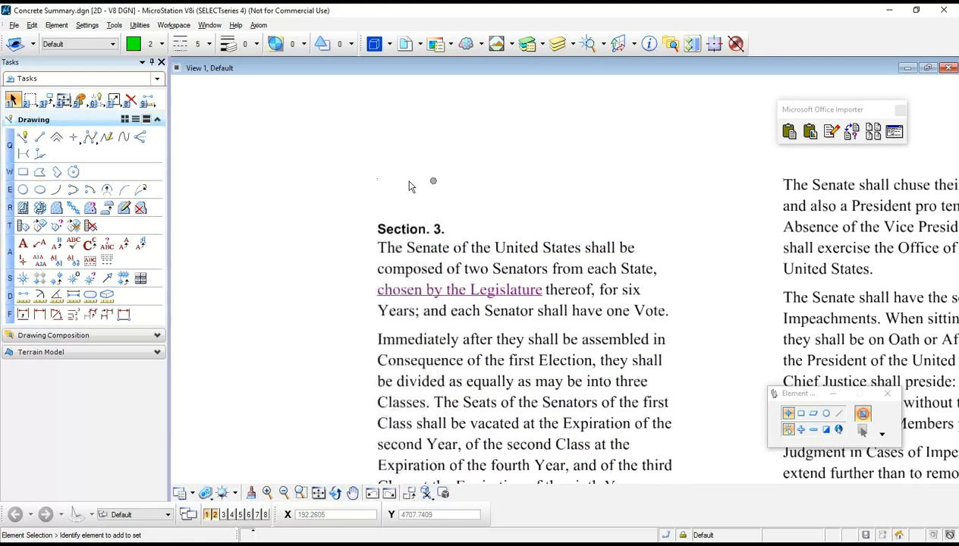
pyautogui.scroll(3, 409, 184)
pyautogui.scroll(-1, 410, 188)
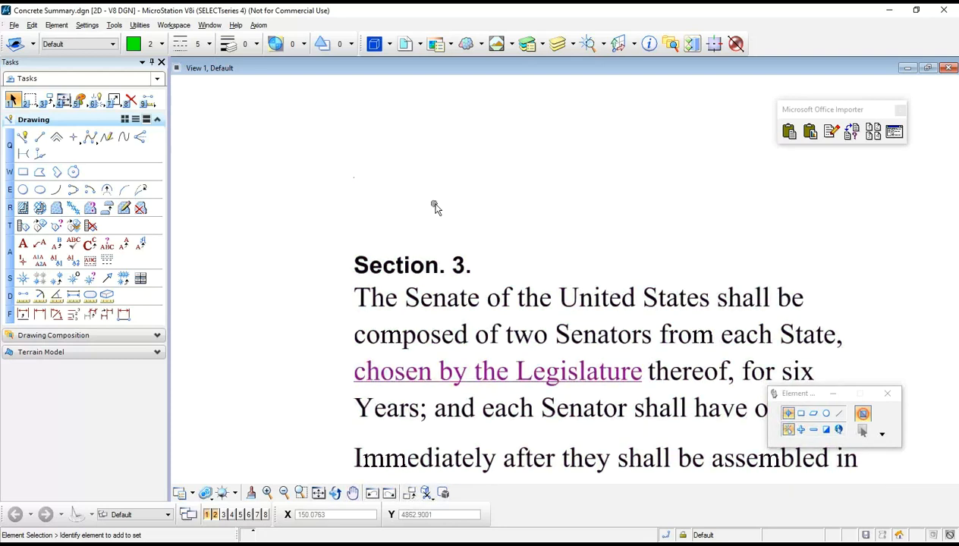
pyautogui.scroll(-1, 435, 205)
pyautogui.scroll(-2, 740, 309)
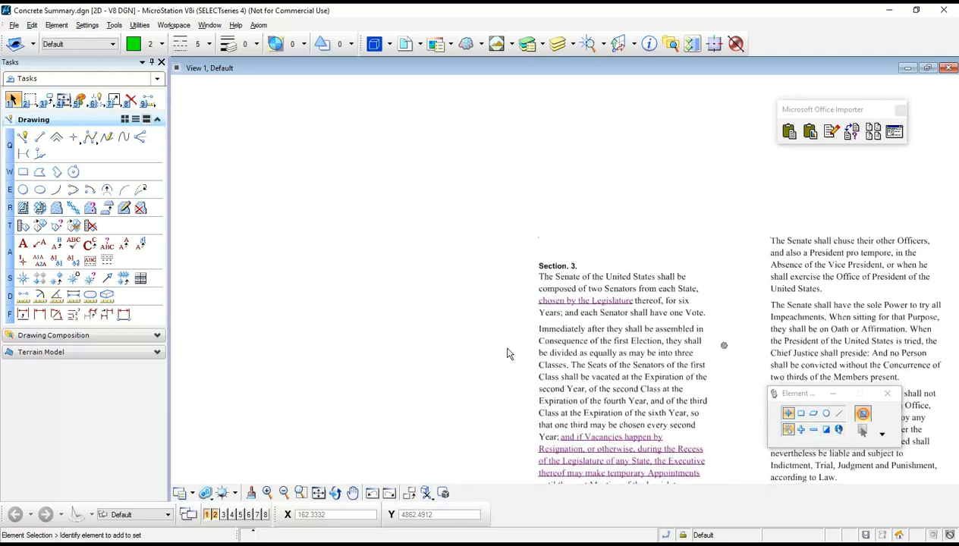
pyautogui.moveTo(417, 342)
pyautogui.keyDown('shift'); pyautogui.mouseDown()
pyautogui.moveTo(567, 360)
pyautogui.moveTo(379, 337)
pyautogui.moveTo(398, 359)
pyautogui.moveTo(407, 334)
pyautogui.mouseUp(); pyautogui.keyUp('shift')
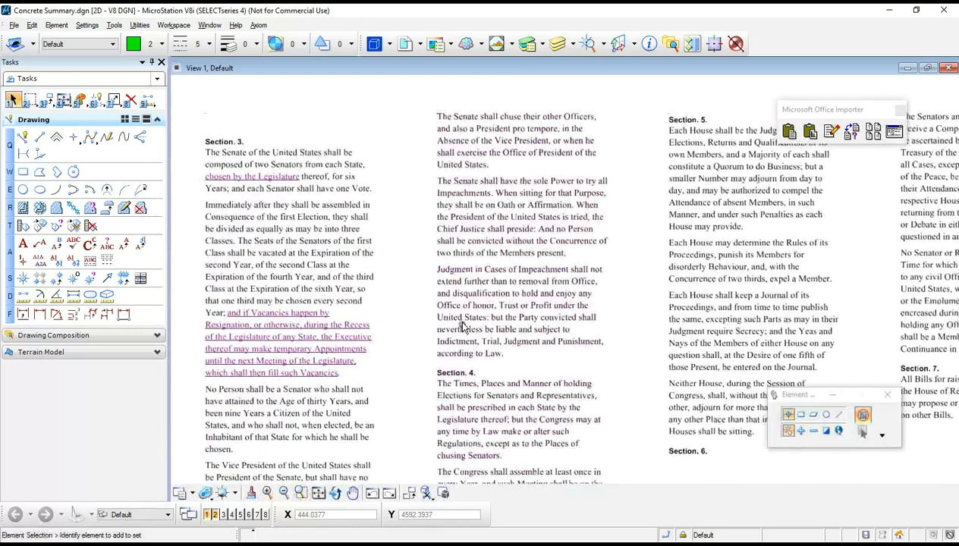
pyautogui.scroll(-2, 412, 331)
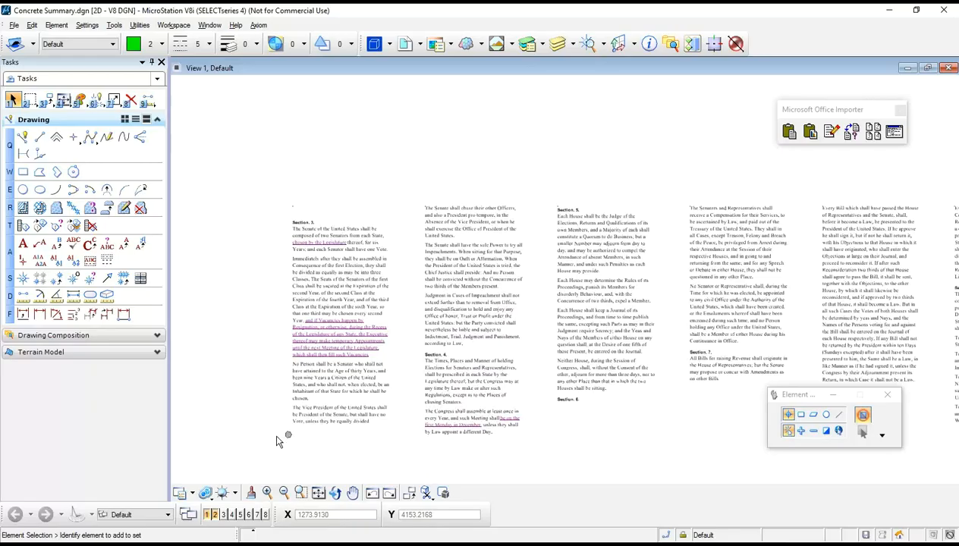
# Switch to the U.S. Constitution Word document, deselect the copied text, review Section 9, and close the document, saving its changes.
pyautogui.hotkey('alt', 'Tab')
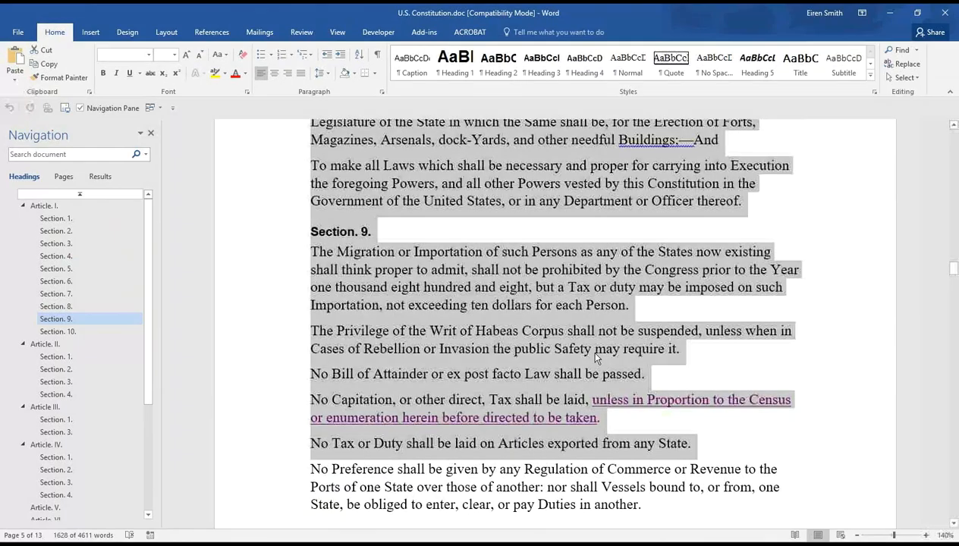
pyautogui.click(382, 273)
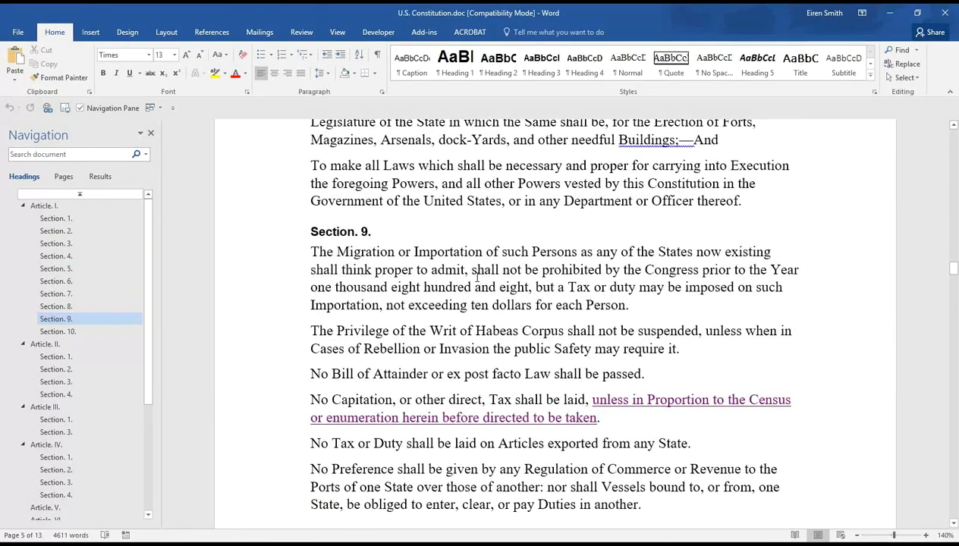
pyautogui.hotkey('alt', 'Tab')
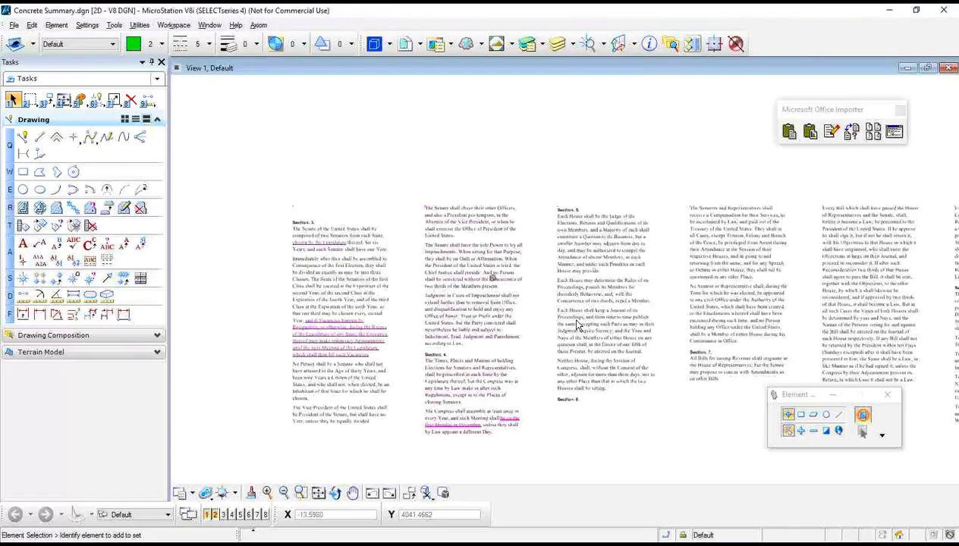
pyautogui.hotkey('alt', 'Tab')
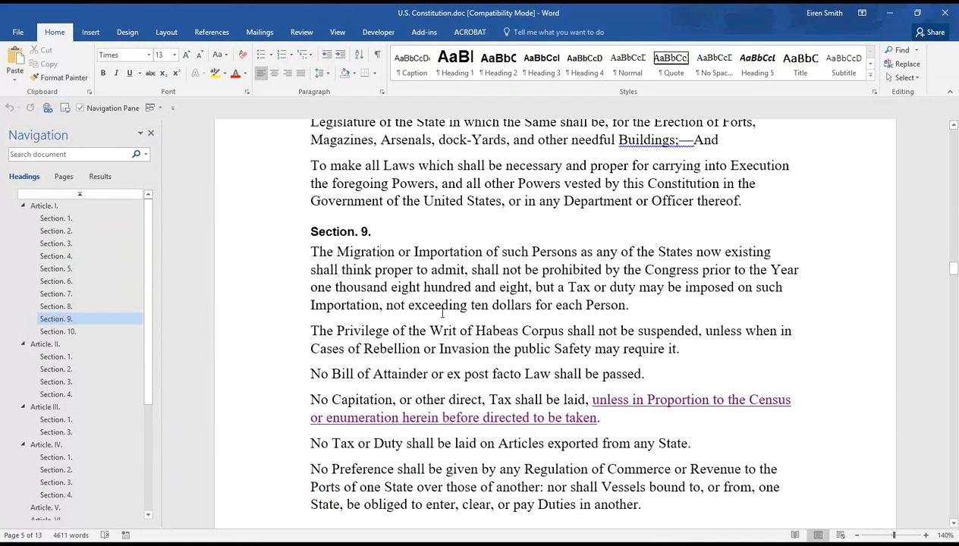
pyautogui.click(453, 239)
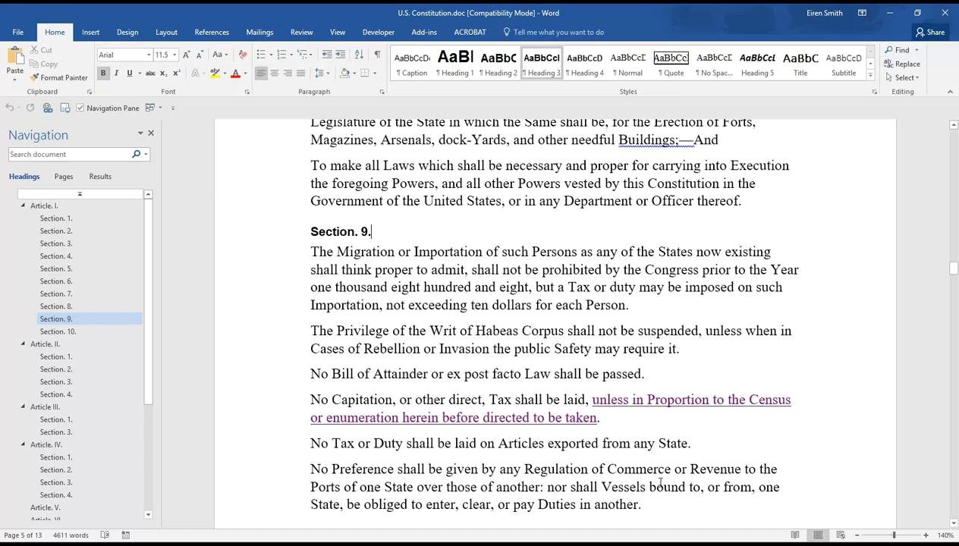
pyautogui.scroll(-1, 660, 484)
pyautogui.scroll(-1, 605, 482)
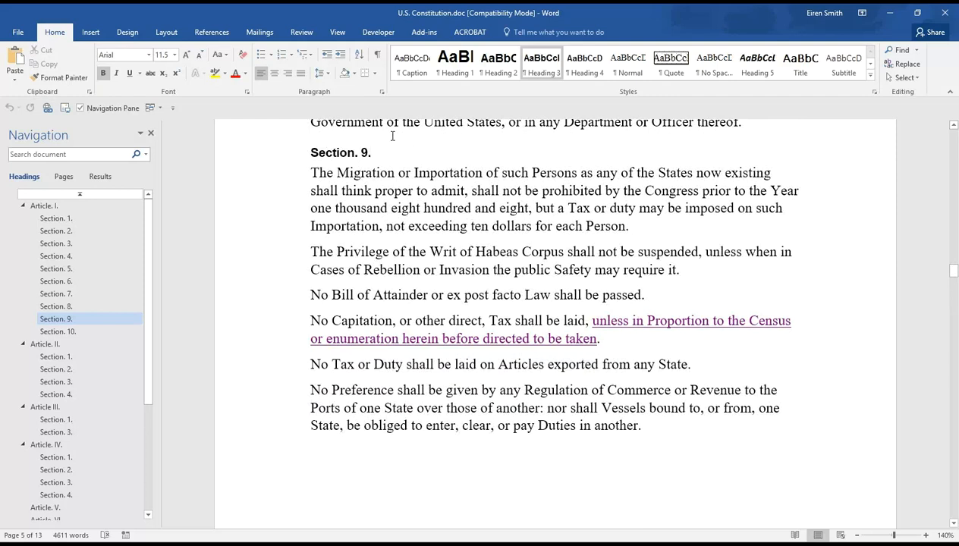
pyautogui.click(944, 12)
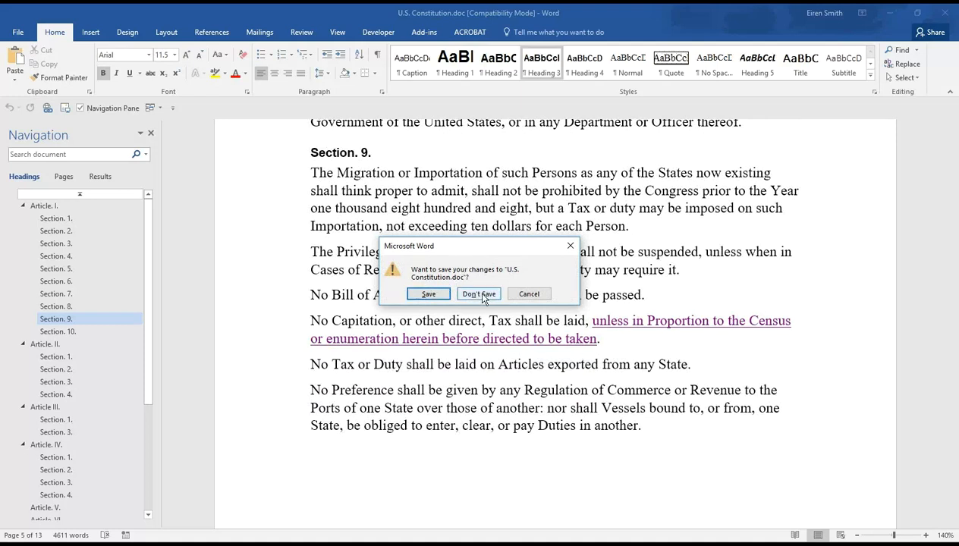
pyautogui.click(428, 294)
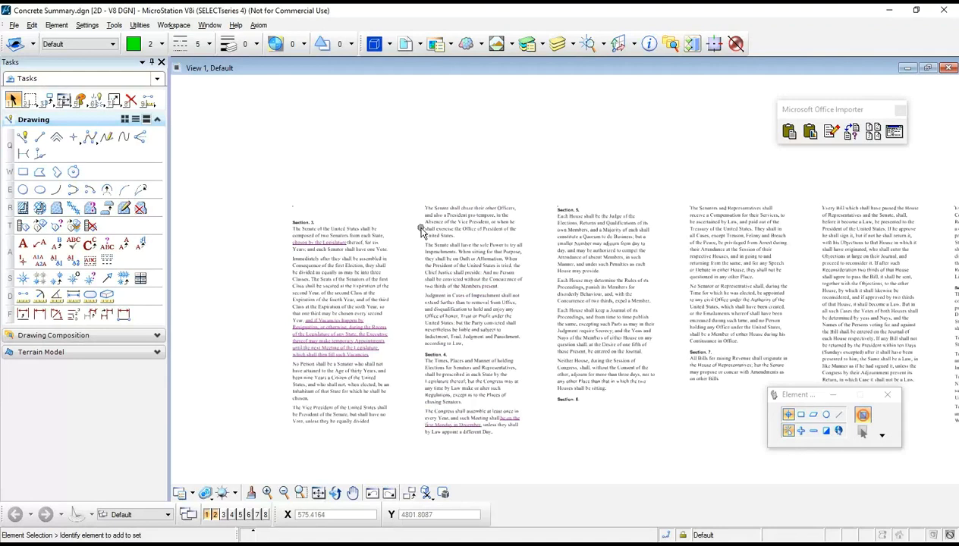
# Compare the split summary tables with the Summary 2 sheet of Concrete Summary.xlsx in Excel, and clear the sheet's range selection.
pyautogui.scroll(-5, 361, 231)
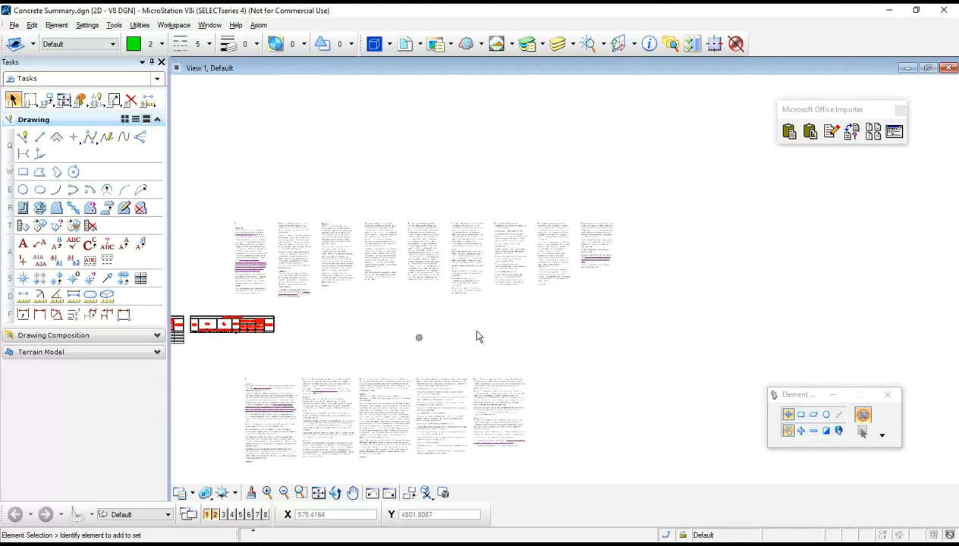
pyautogui.moveTo(477, 336); pyautogui.dragTo(476, 287, button='middle')
pyautogui.scroll(5, 399, 242)
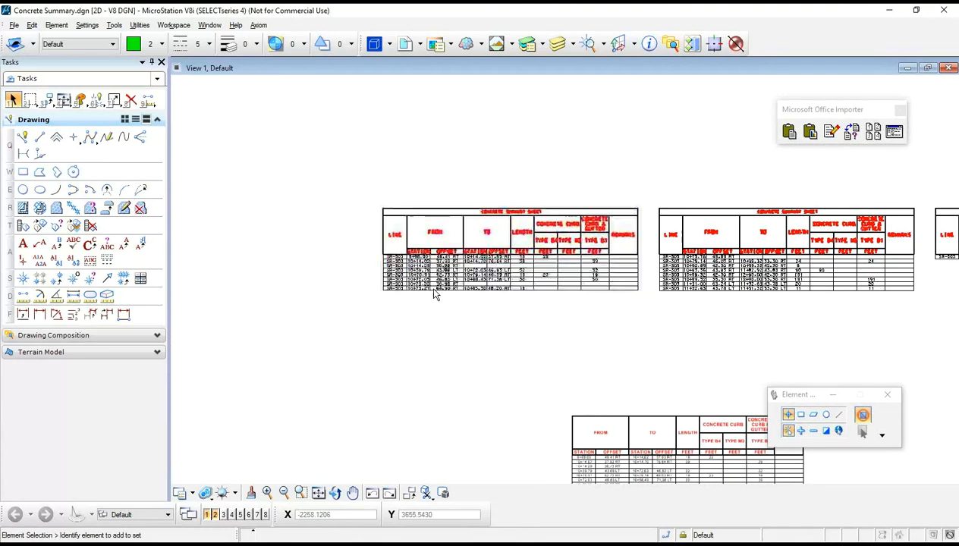
pyautogui.hotkey('alt', 'Tab')
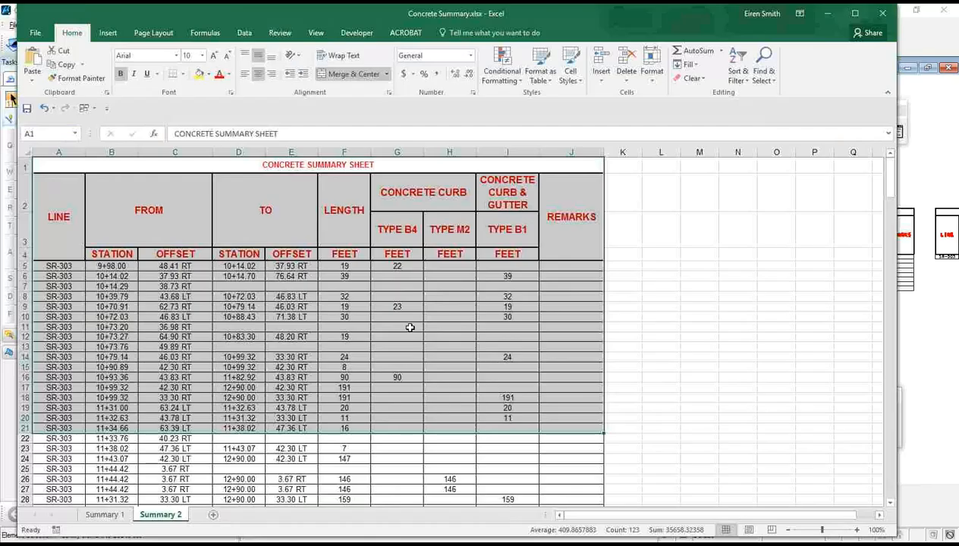
pyautogui.click(70, 283)
pyautogui.hotkey('alt', 'Tab')
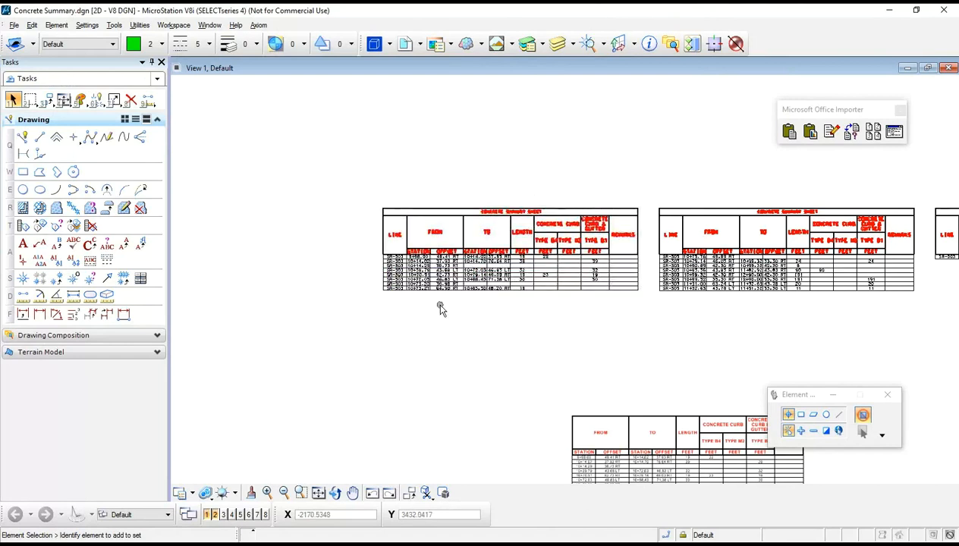
pyautogui.hotkey('alt', 'Tab')
pyautogui.click(24, 152)
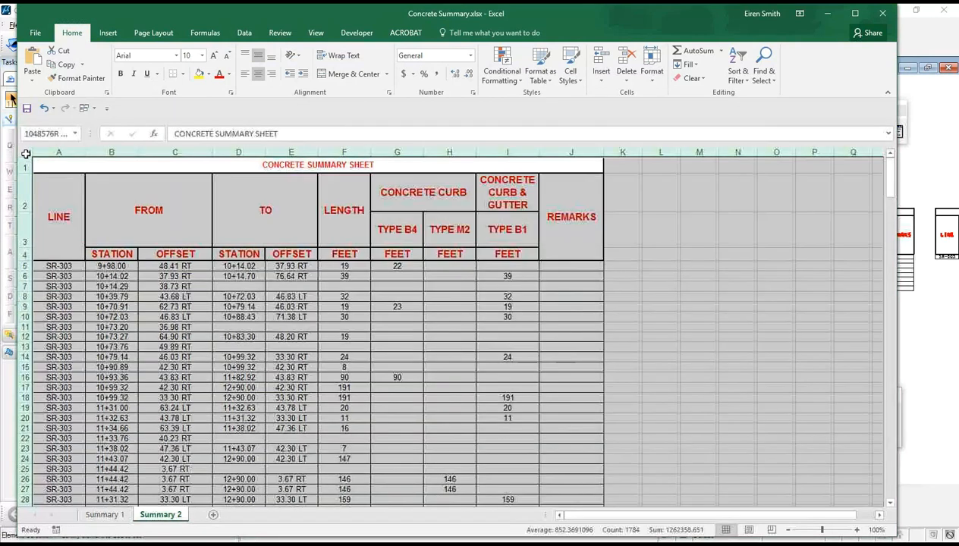
pyautogui.click(222, 198)
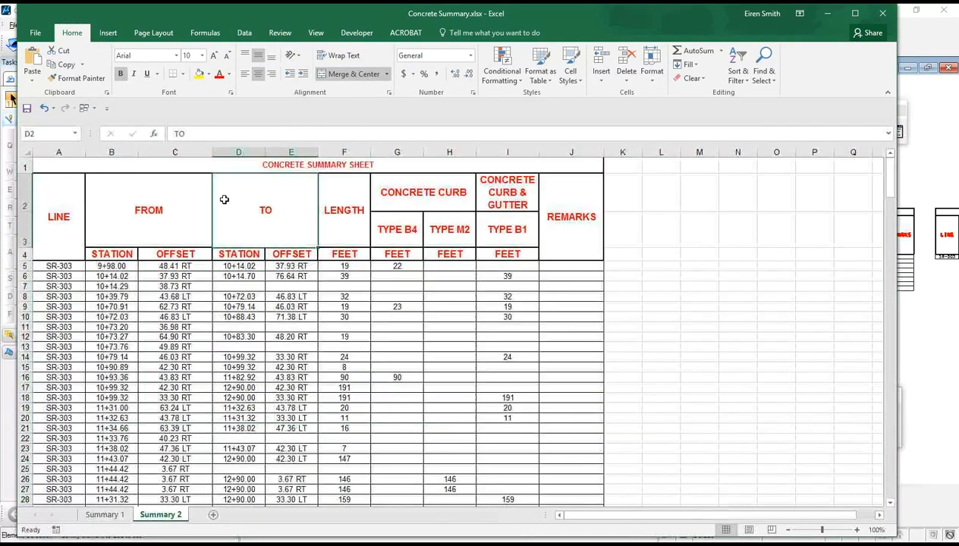
# Select the entire Summary 2 sheet and copy it.
pyautogui.hotkey('ctrl', 'a')
pyautogui.scroll(-10, 699, 336)
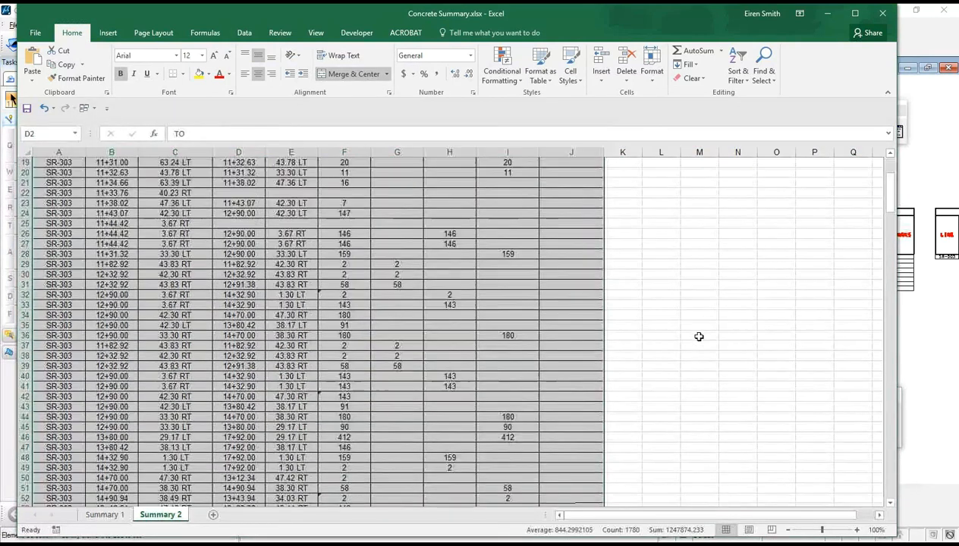
pyautogui.scroll(10, 696, 319)
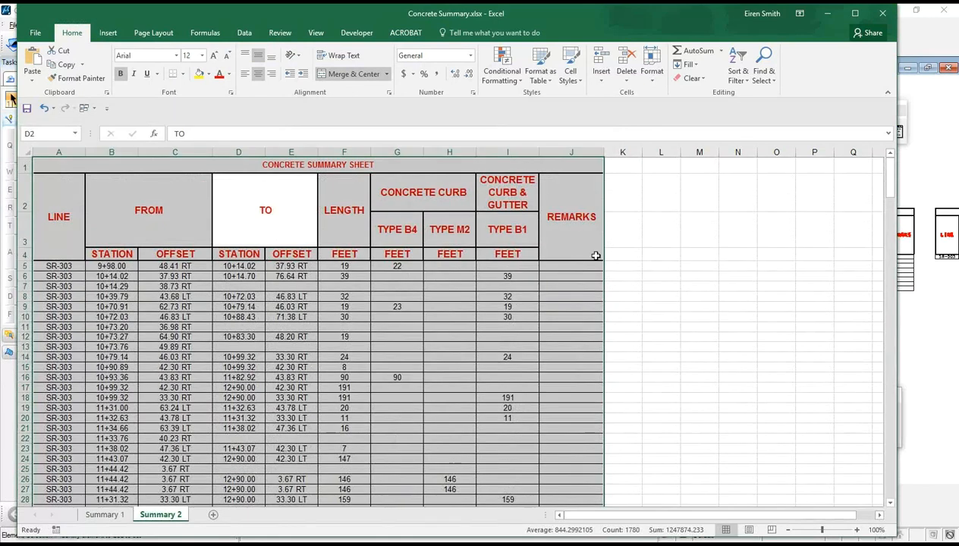
pyautogui.click(26, 153)
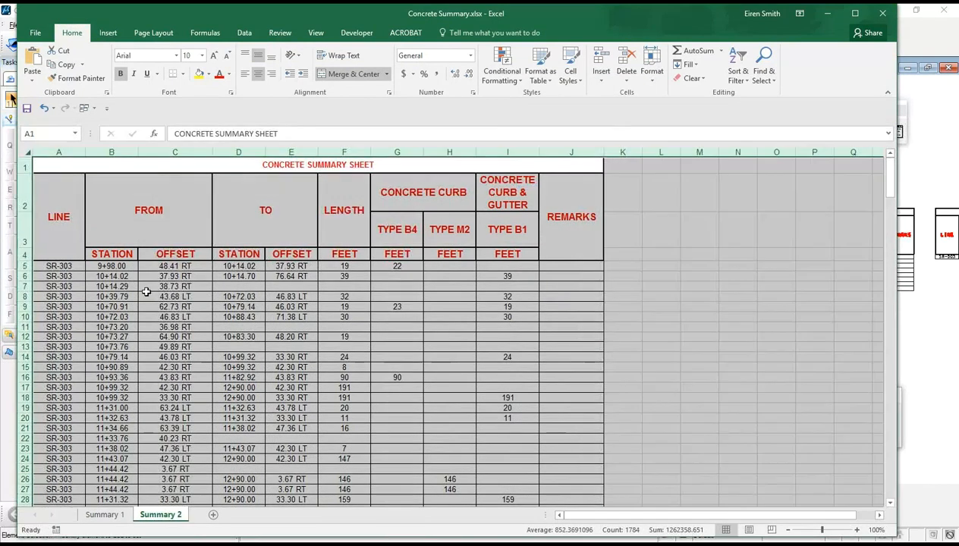
pyautogui.hotkey('ctrl', 'c')
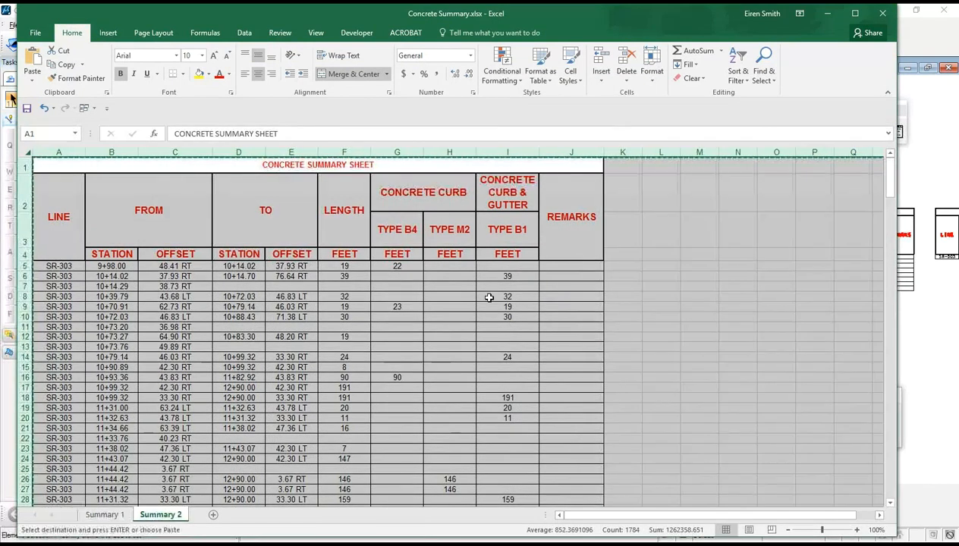
# Switch to MicroStation and check the source cell range in the link settings of the single unsplit summary table, leaving the link unchanged.
pyautogui.hotkey('alt', 'Tab')
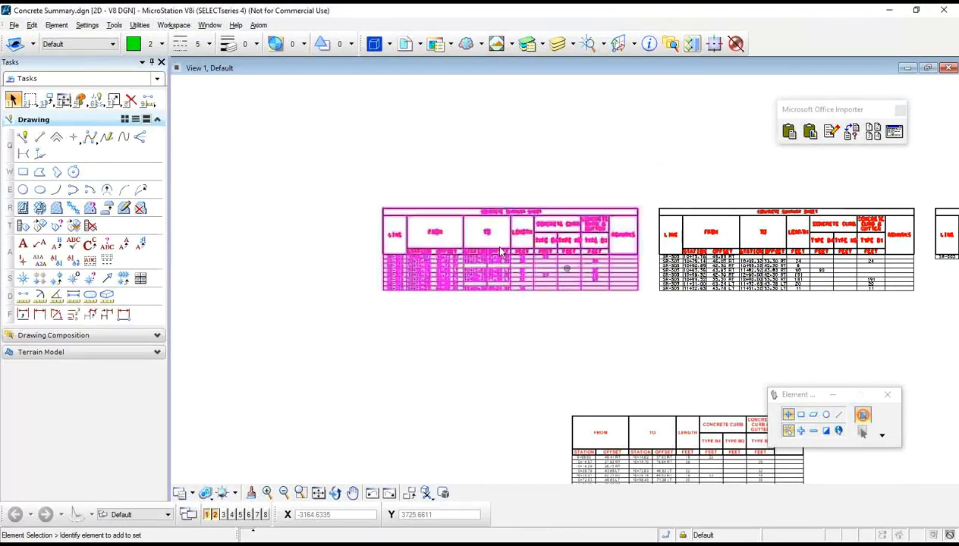
pyautogui.scroll(-8, 573, 360)
pyautogui.scroll(6, 602, 423)
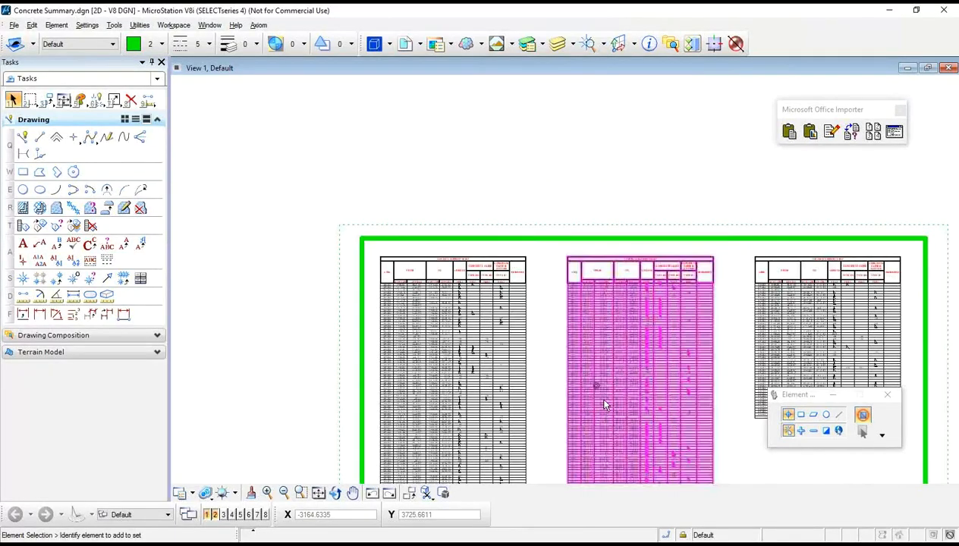
pyautogui.scroll(-3, 595, 394)
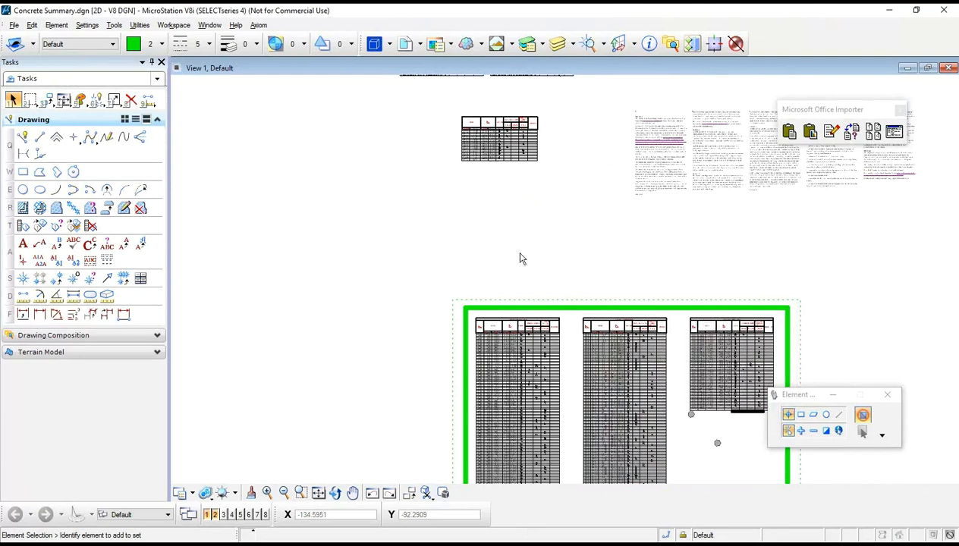
pyautogui.scroll(-3, 472, 141)
pyautogui.scroll(8, 473, 136)
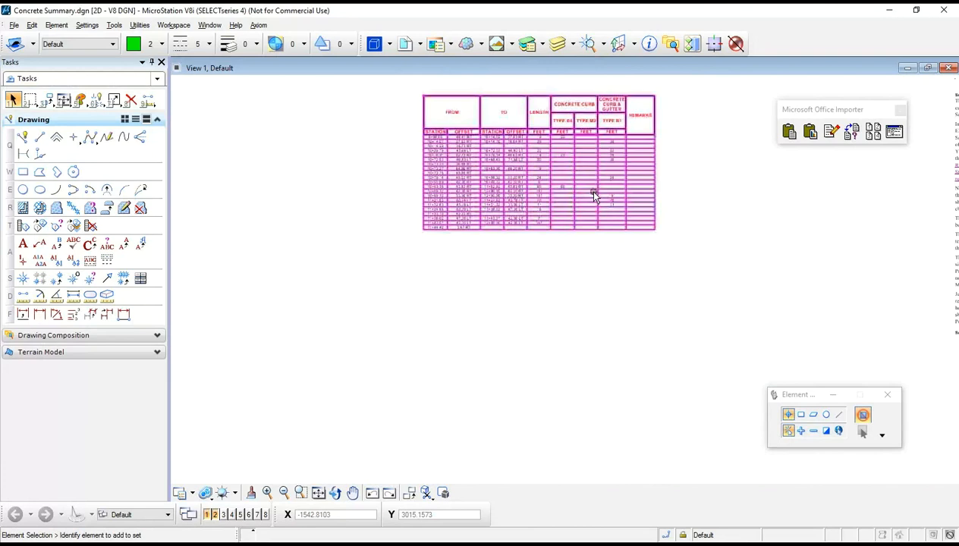
pyautogui.click(851, 131)
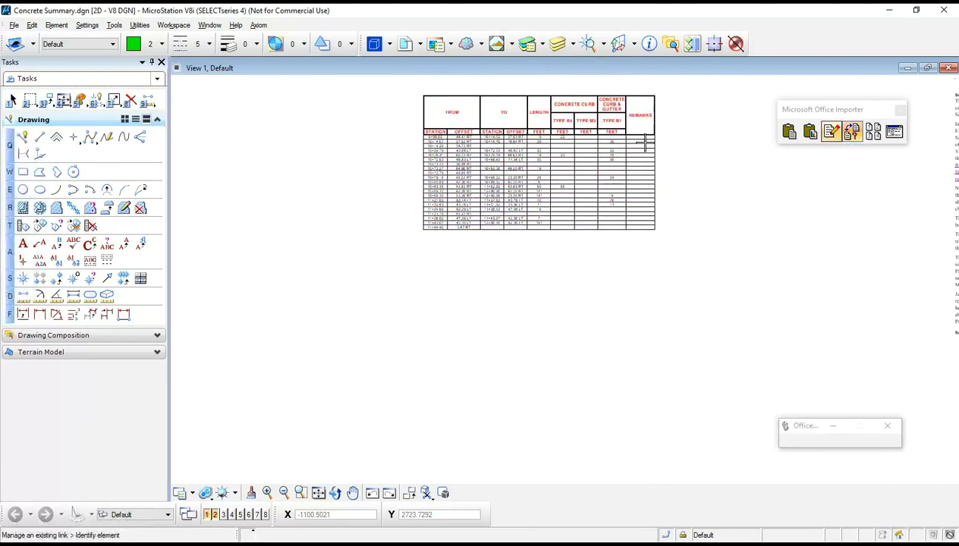
pyautogui.click(545, 149)
pyautogui.click(545, 149)
pyautogui.doubleClick(385, 203)
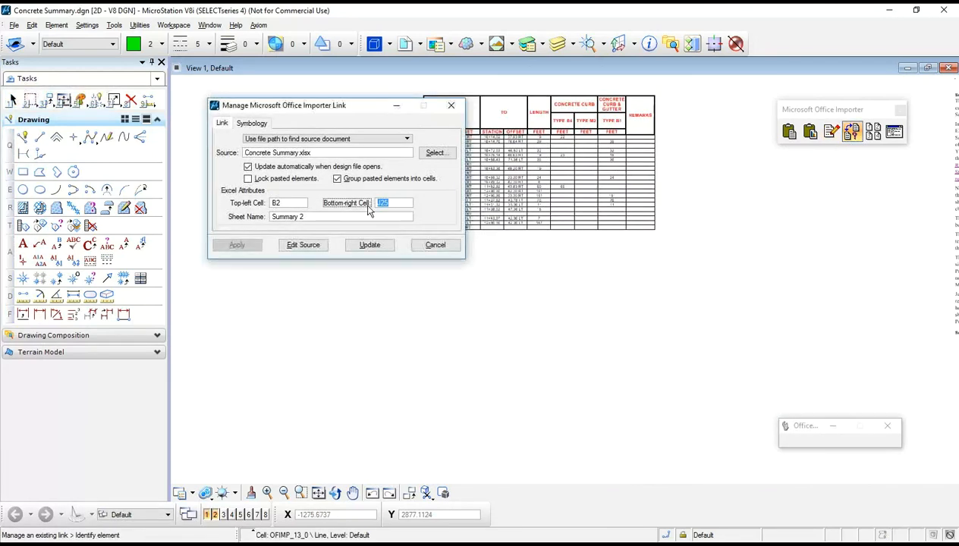
pyautogui.click(435, 244)
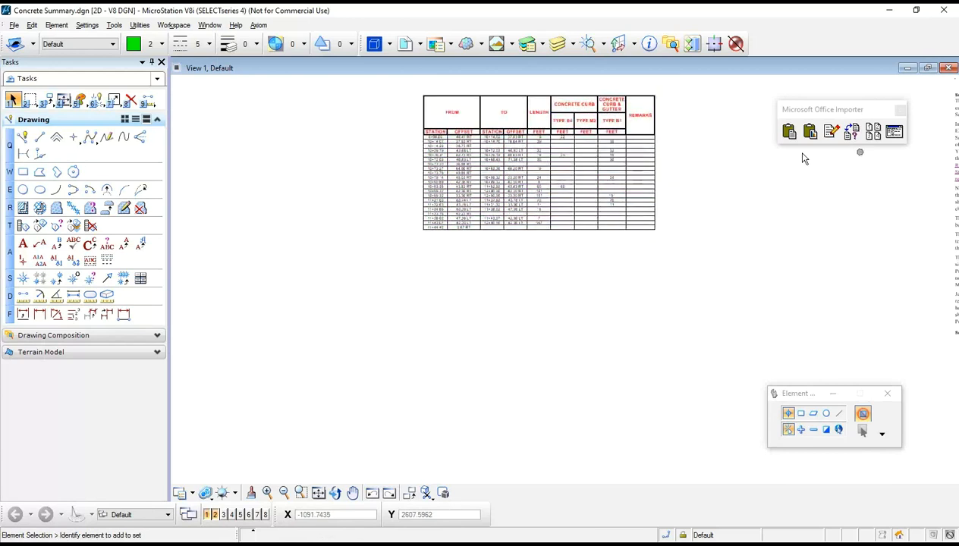
# Switch to Excel, select the whole data region around the FROM heading on Summary 2, and review its rows.
pyautogui.hotkey('alt', 'Tab')
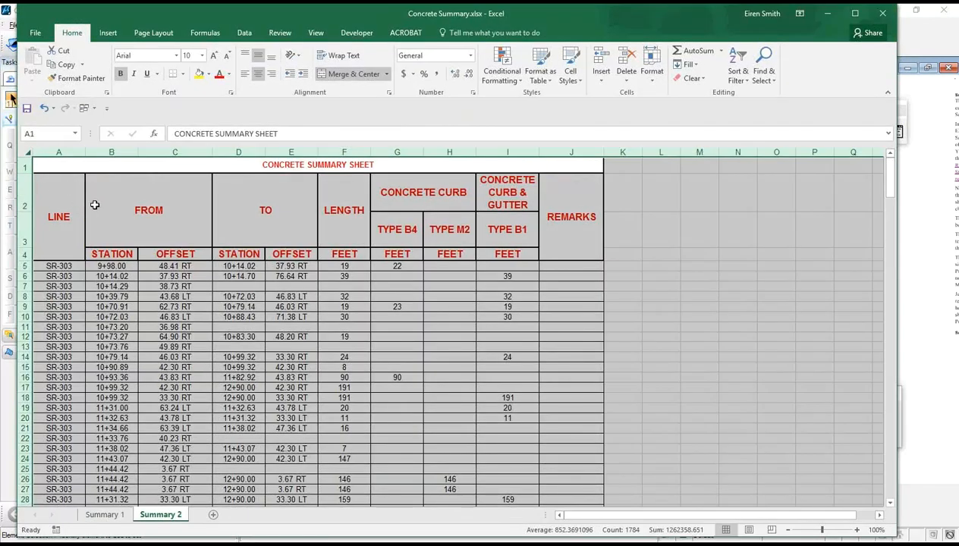
pyautogui.click(95, 205)
pyautogui.hotkey('ctrl', 'a')
pyautogui.scroll(-7, 548, 280)
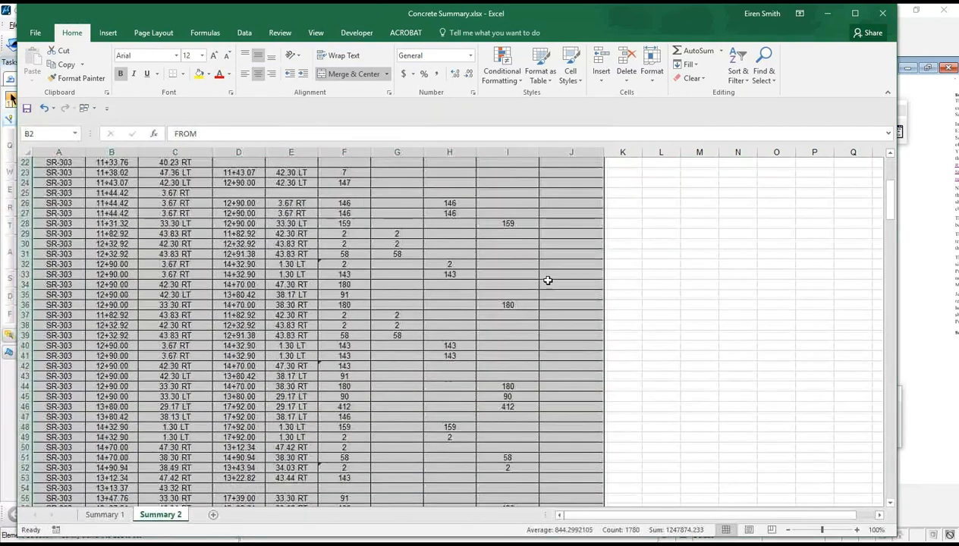
pyautogui.scroll(7, 548, 281)
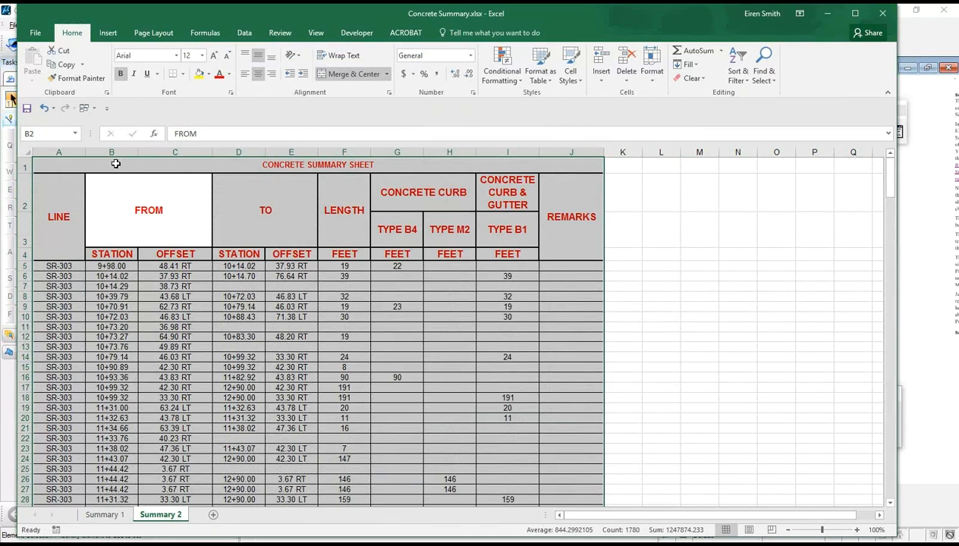
# Copy the range A1:J114 on the Summary 2 sheet and name the range PB_Aug.
pyautogui.moveTo(115, 163); pyautogui.dragTo(123, 195)
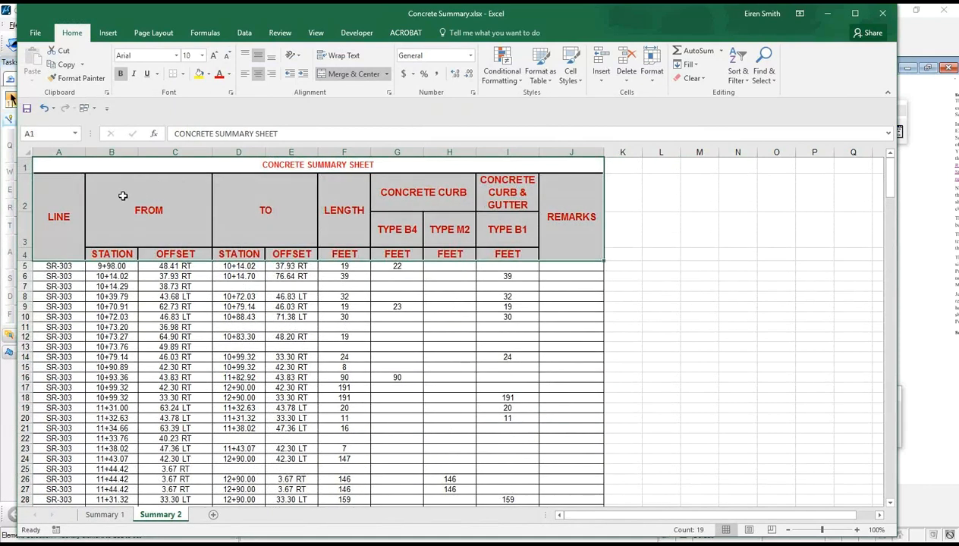
pyautogui.scroll(-5, 126, 251)
pyautogui.scroll(5, 84, 189)
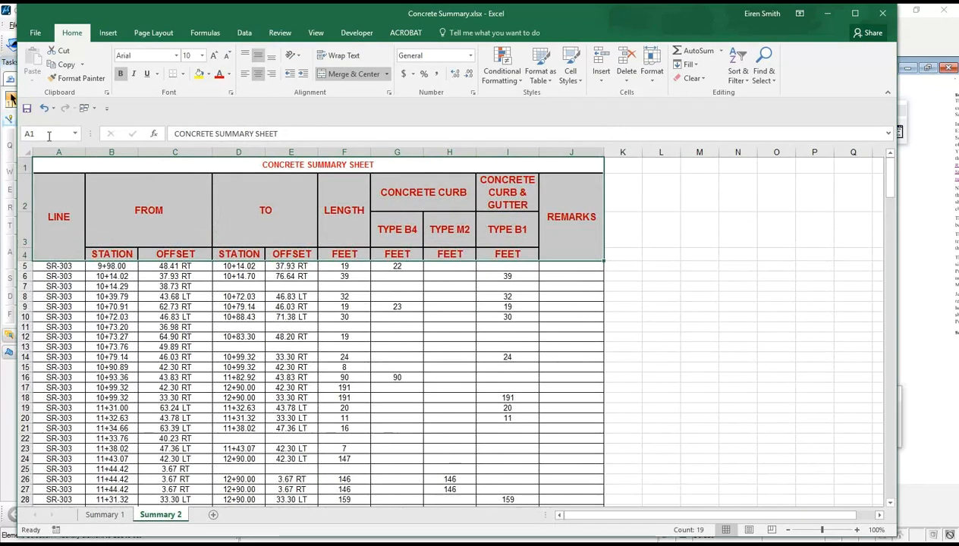
pyautogui.scroll(-20, 505, 372)
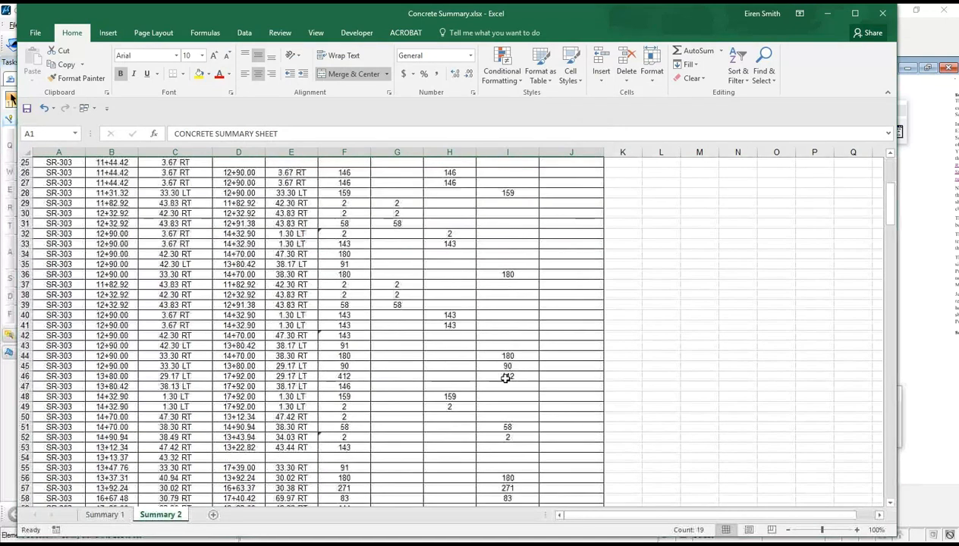
pyautogui.keyDown('shift'); pyautogui.click(567, 408); pyautogui.keyUp('shift')
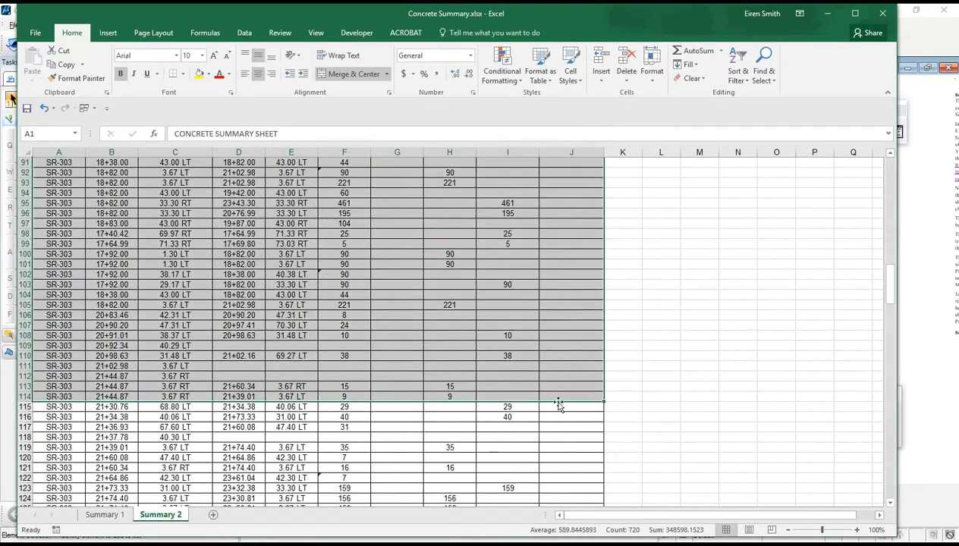
pyautogui.hotkey('ctrl', 'c')
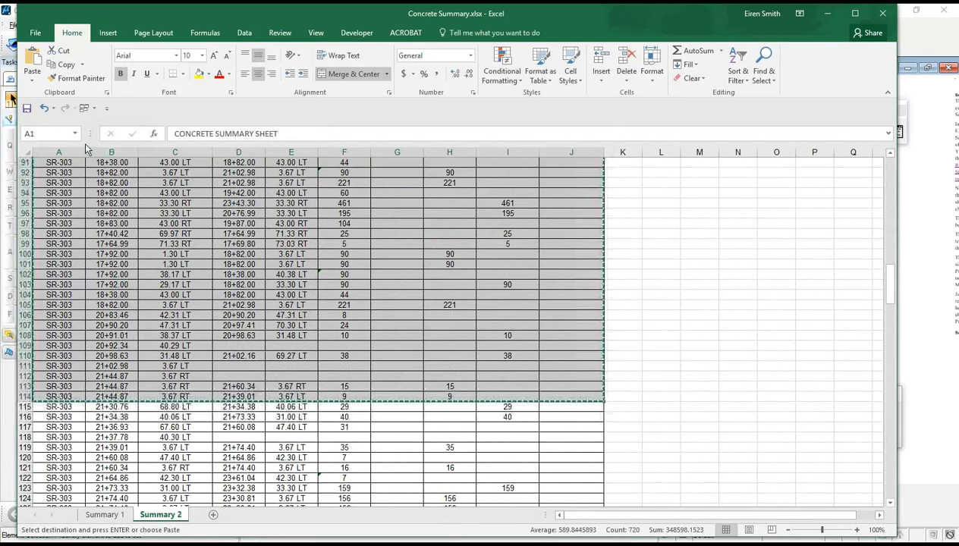
pyautogui.click(68, 134)
pyautogui.write('PB_Aug')
pyautogui.press('Return')
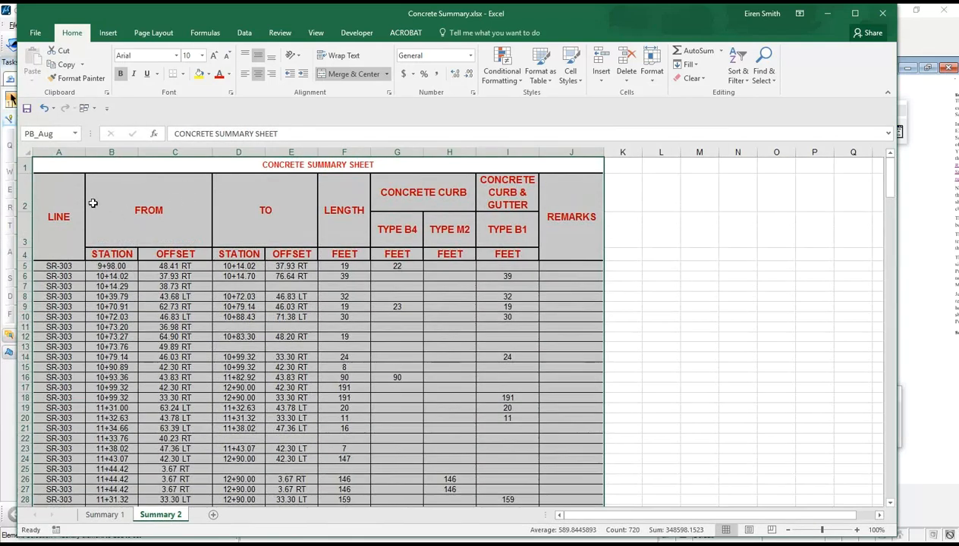
# Recall the named range PB_Aug, clear the selection, and recall the range again to copy it.
pyautogui.click(74, 134)
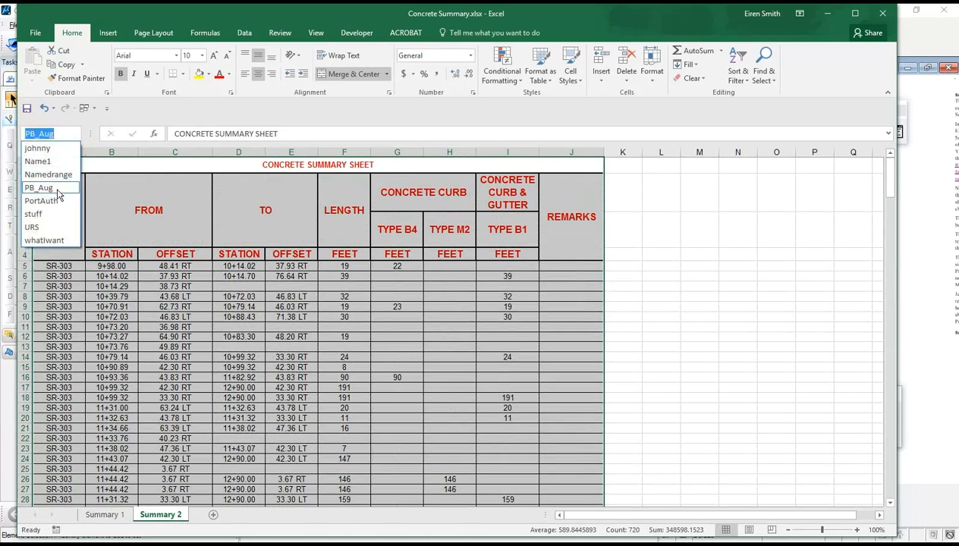
pyautogui.click(57, 188)
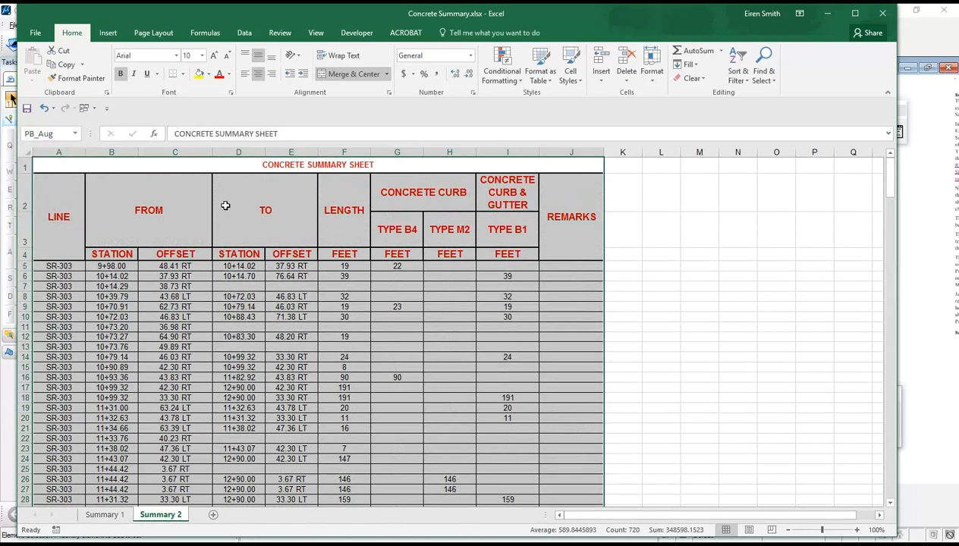
pyautogui.scroll(-3, 578, 302)
pyautogui.click(699, 305)
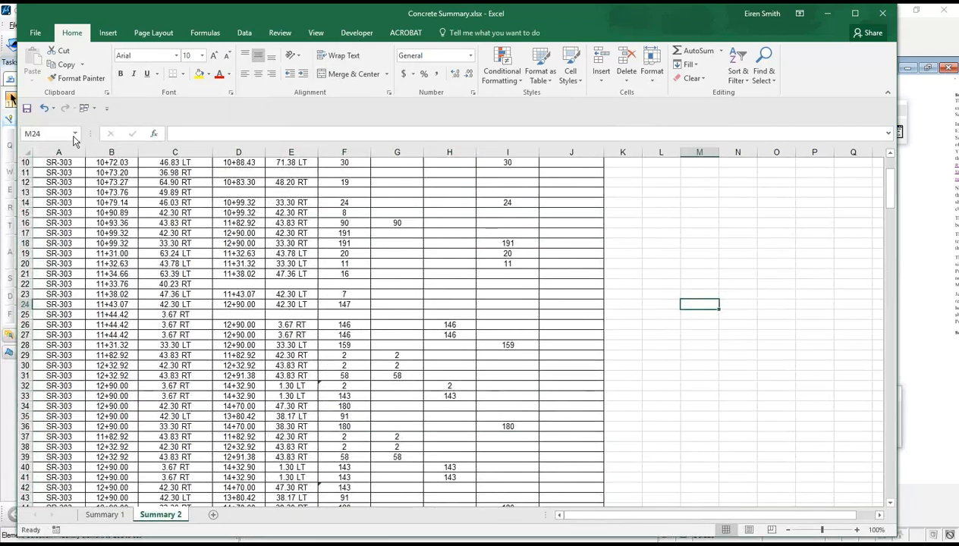
pyautogui.click(74, 133)
pyautogui.click(54, 187)
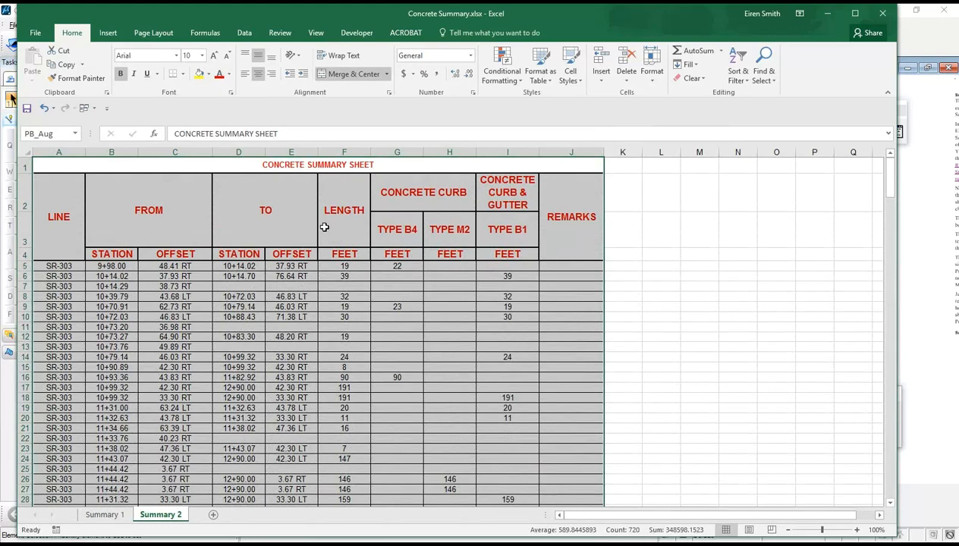
pyautogui.hotkey('ctrl', 'c')
# Switch to MicroStation and look over the placed summary tables, the Word text columns and the tables inside the green sheet border.
pyautogui.hotkey('alt', 'Tab')
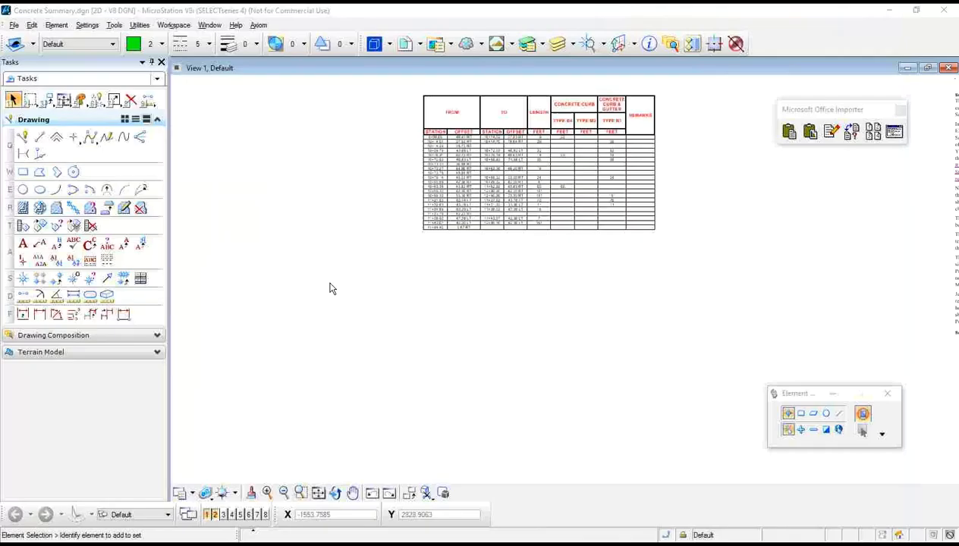
pyautogui.click(801, 142)
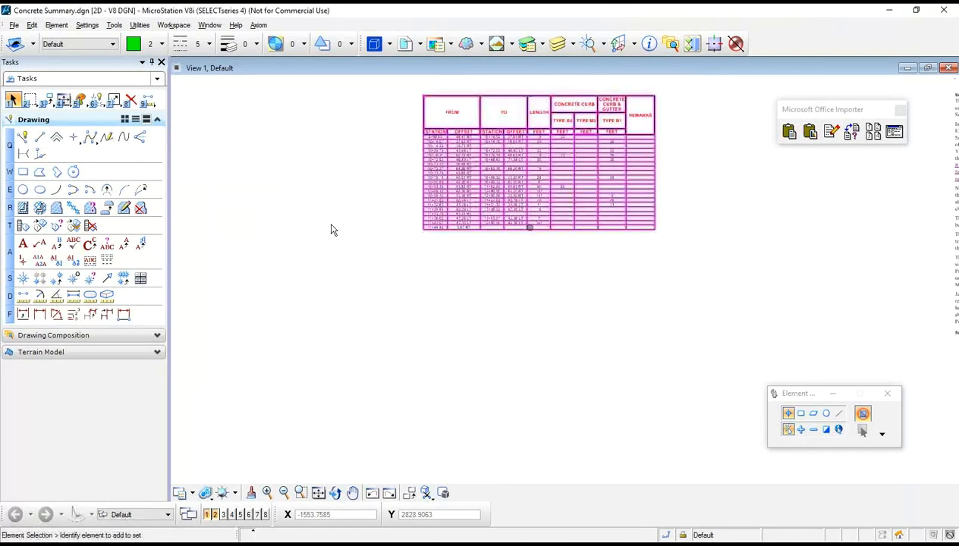
pyautogui.scroll(-4, 503, 325)
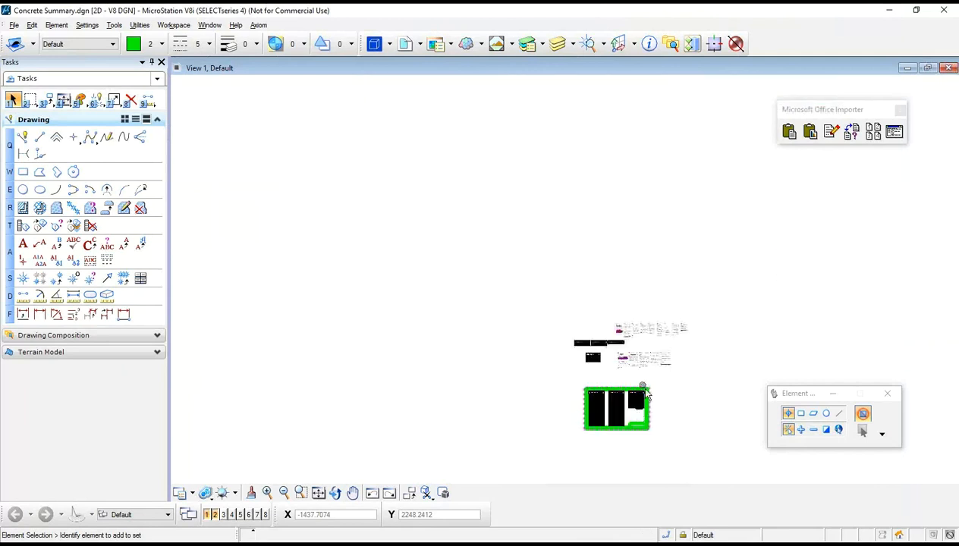
pyautogui.scroll(3, 613, 432)
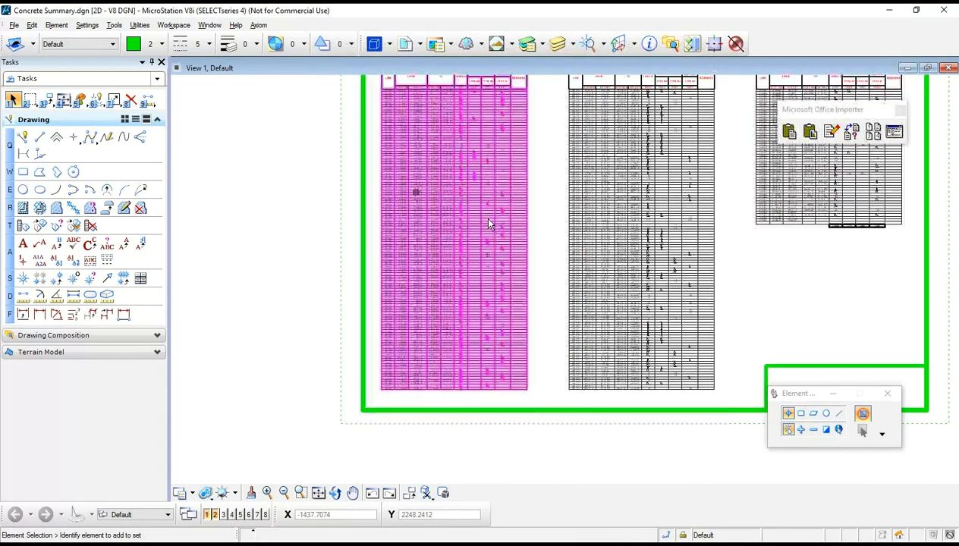
pyautogui.scroll(-2, 841, 289)
pyautogui.scroll(-2, 841, 290)
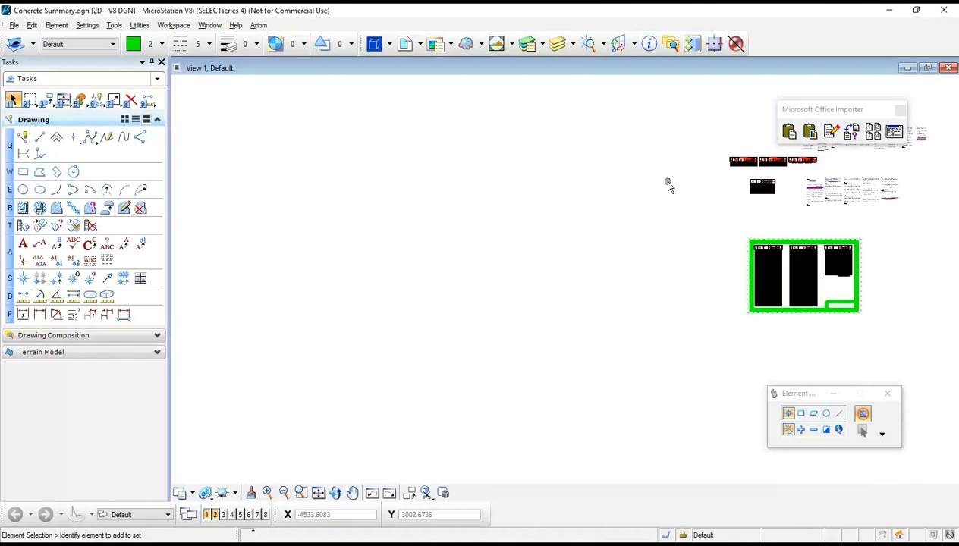
pyautogui.hotkey('alt', 'Tab')
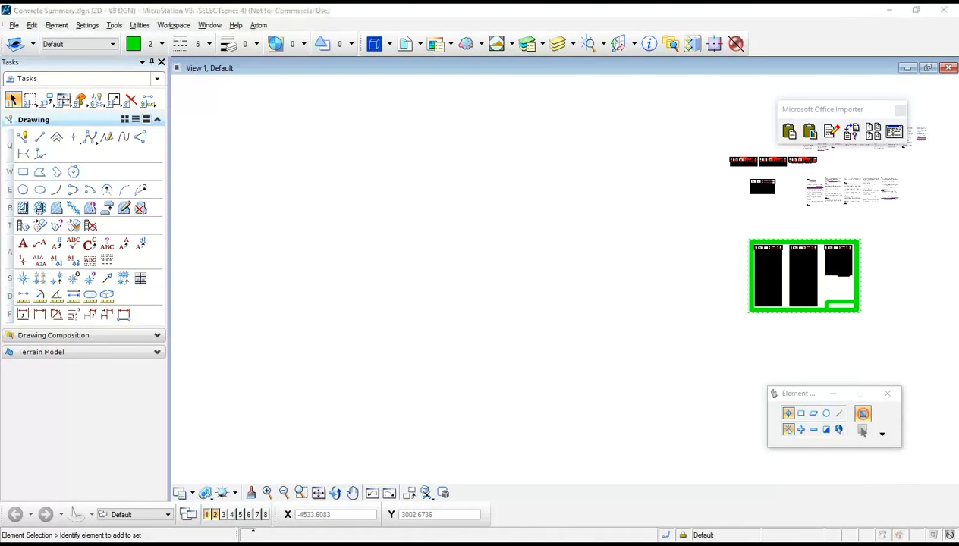